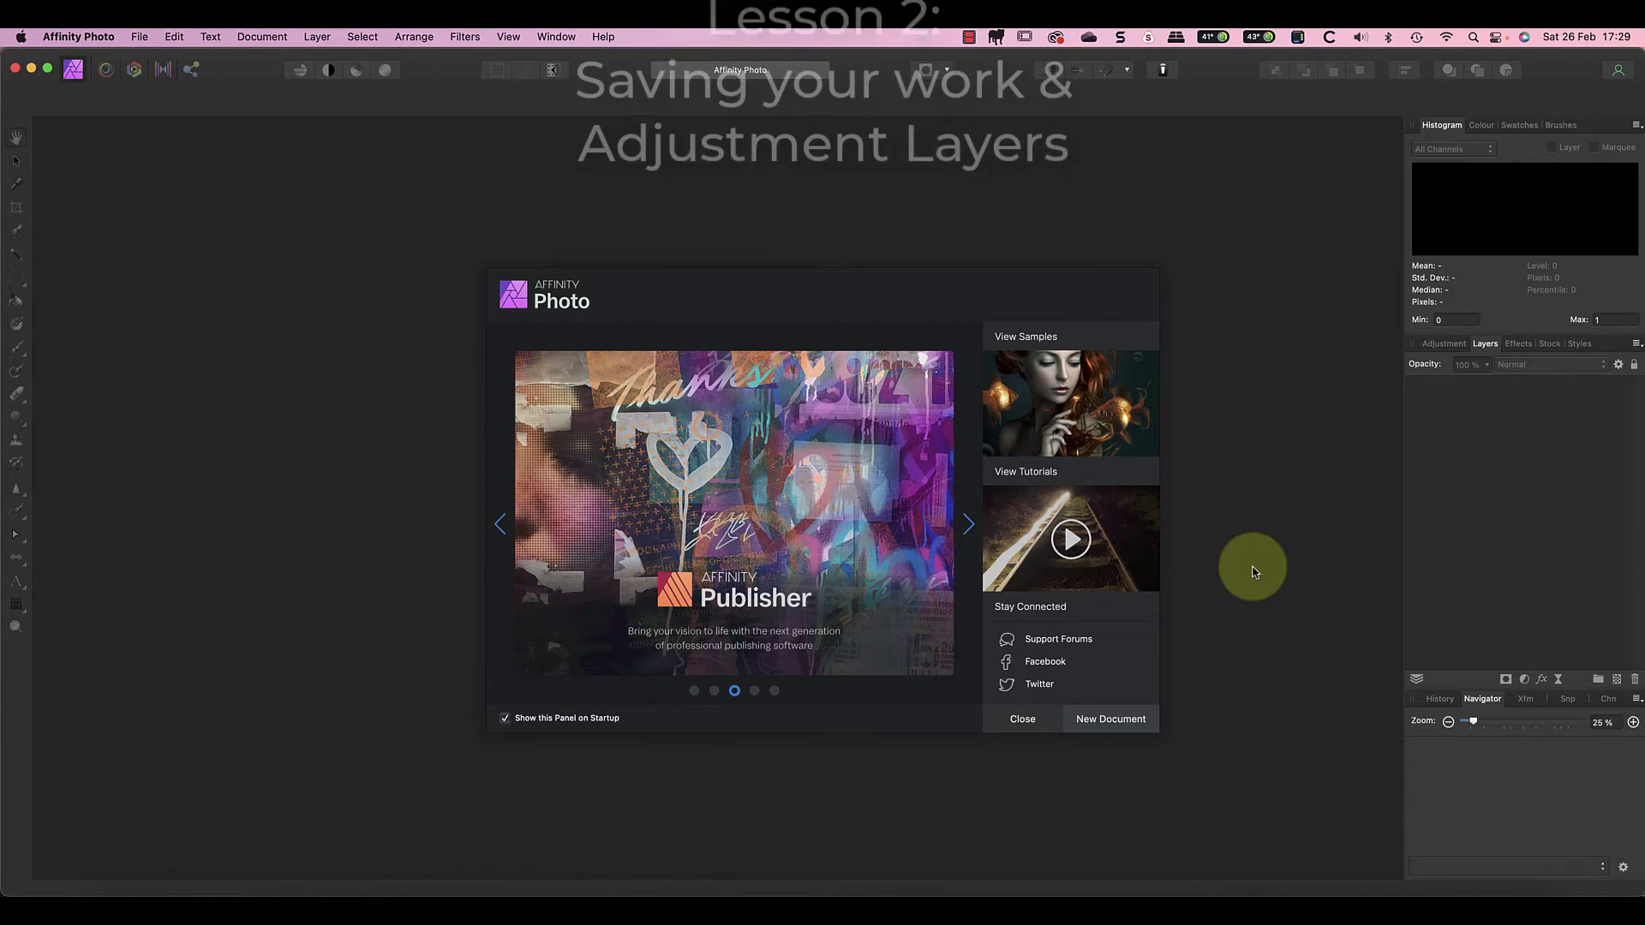
Dismiss the welcome panel and reopen the recent moorland sunset landscape photo
click(1015, 721)
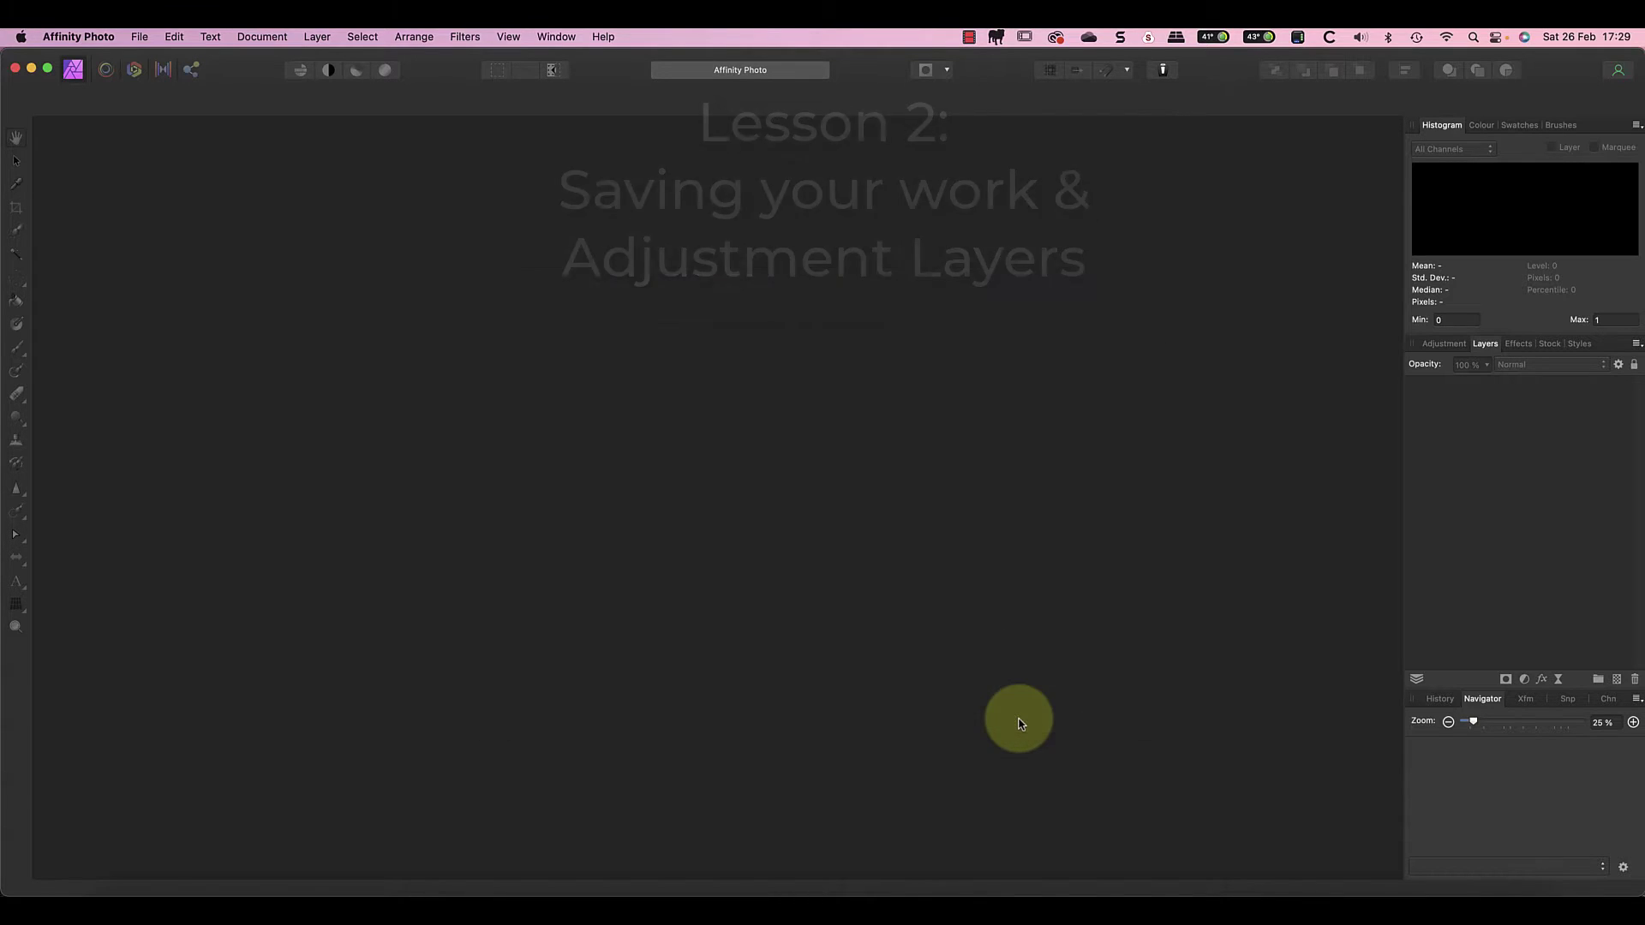
click(135, 36)
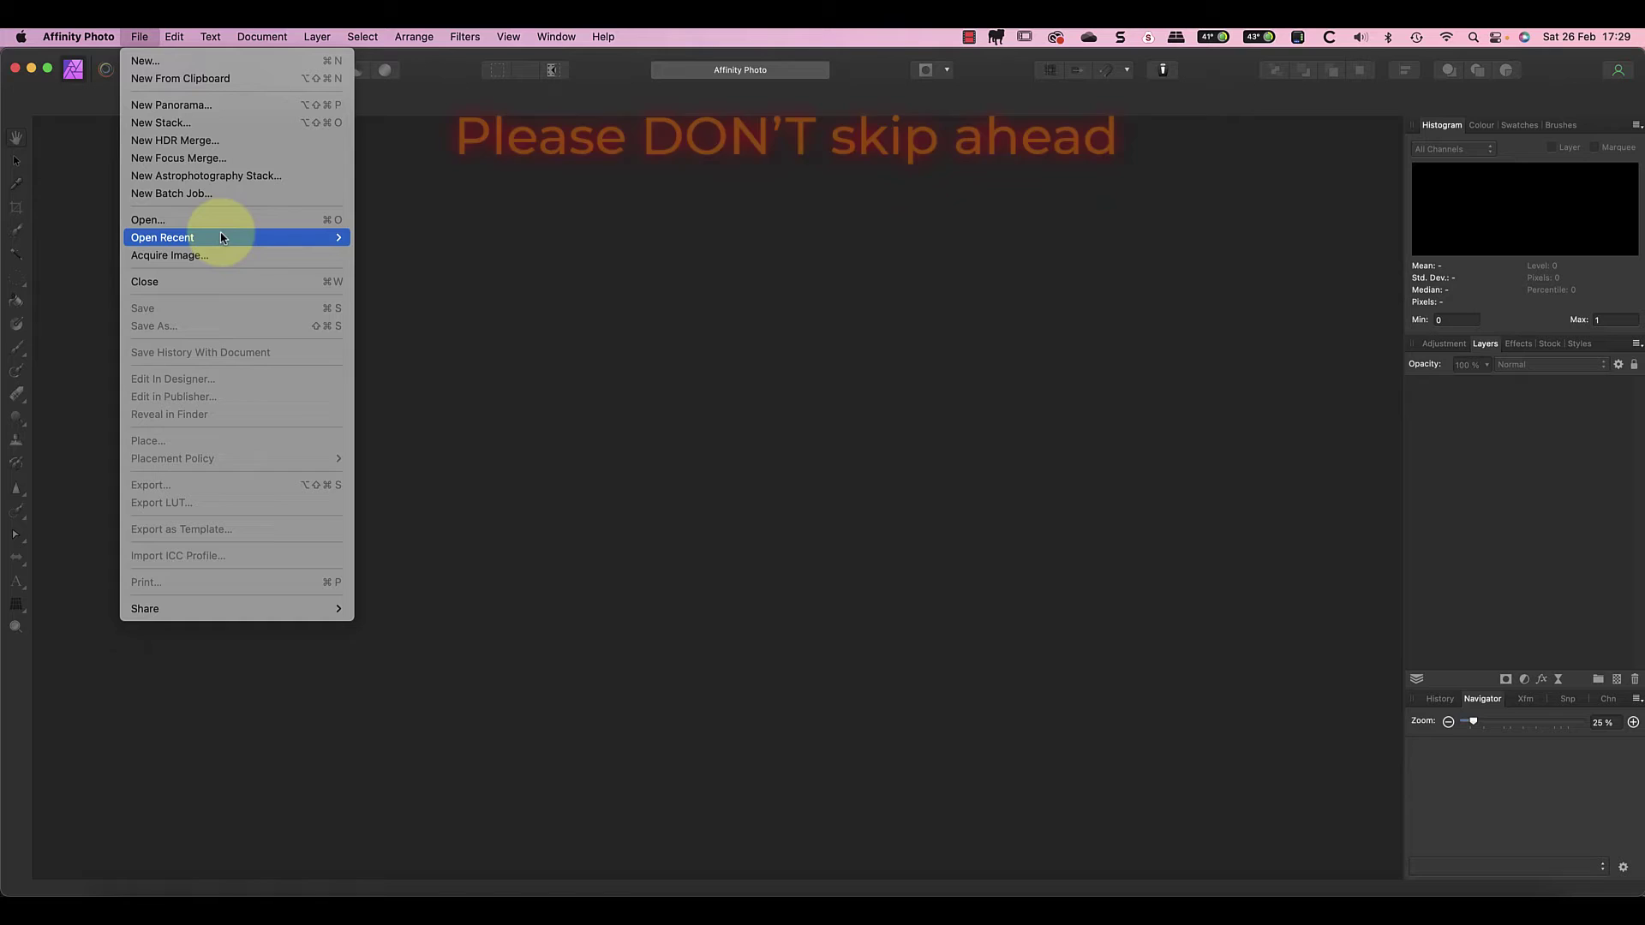
mouse_move(162, 237)
click(386, 238)
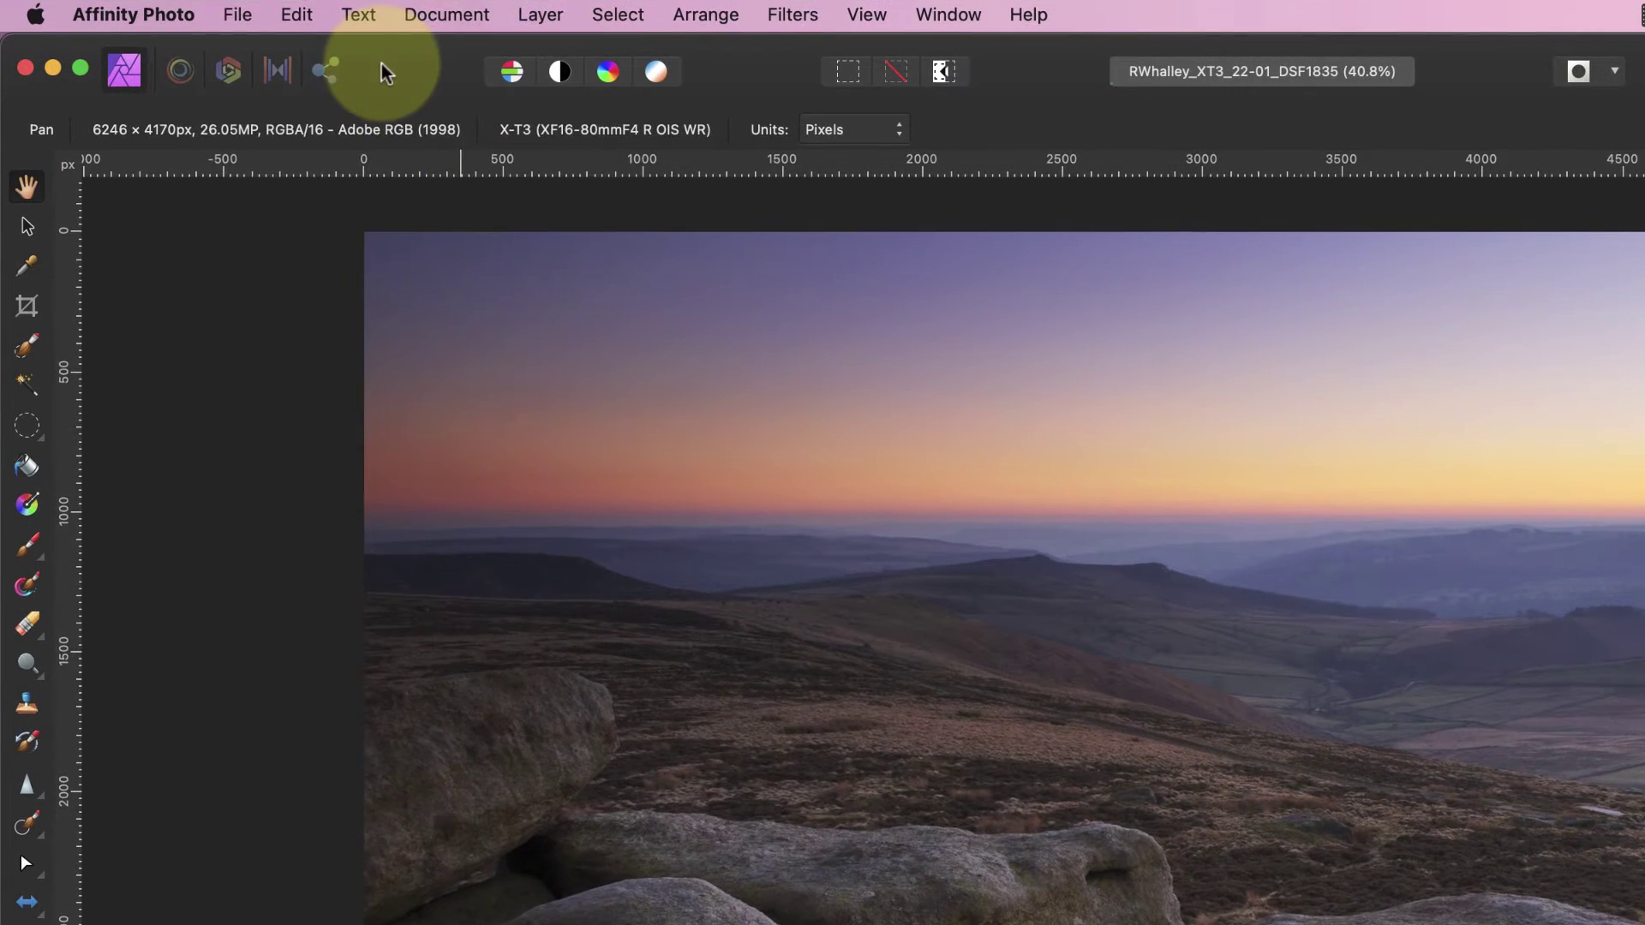
Save a copy of the photo in Stills with 'v2' appended to its file name
click(236, 14)
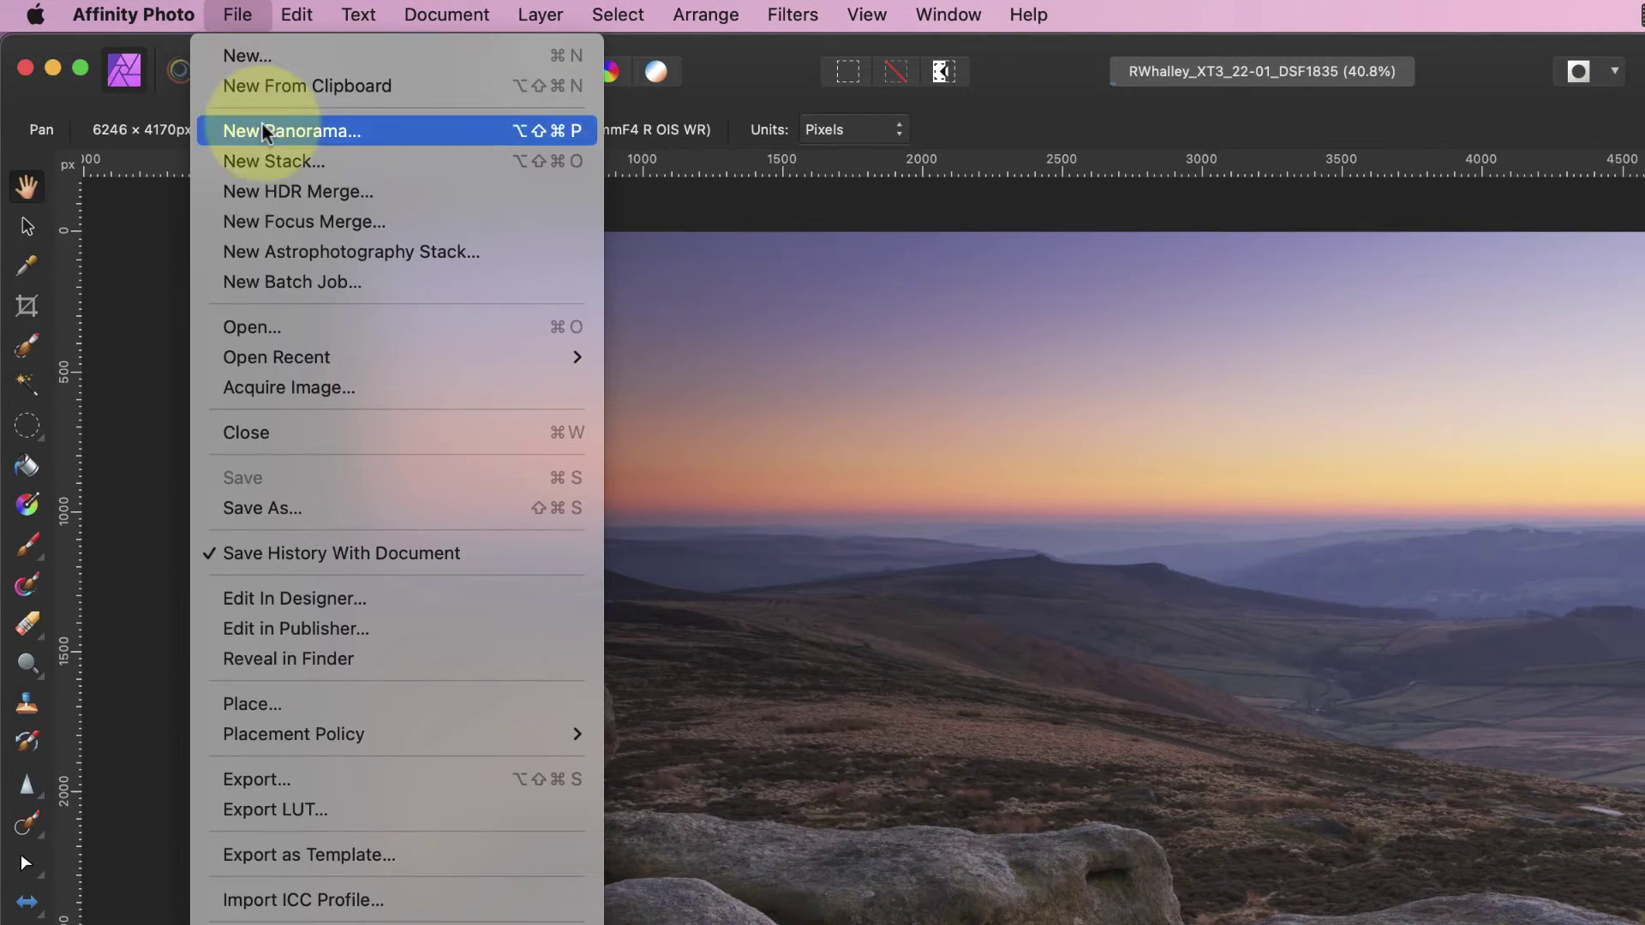
click(277, 508)
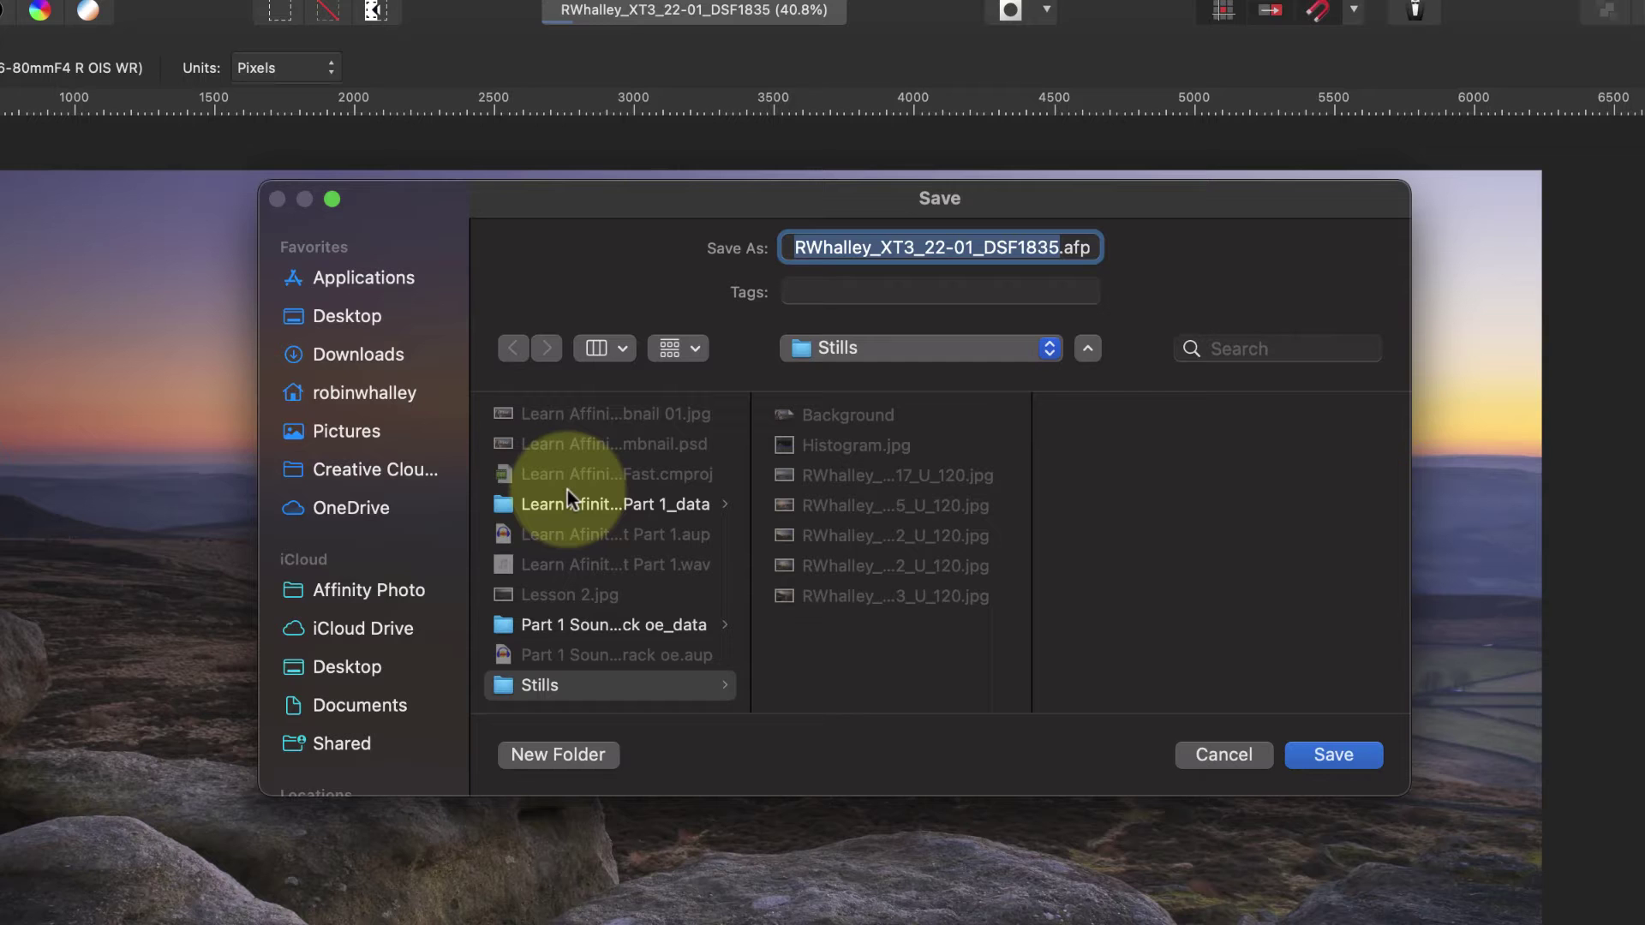
click(1061, 246)
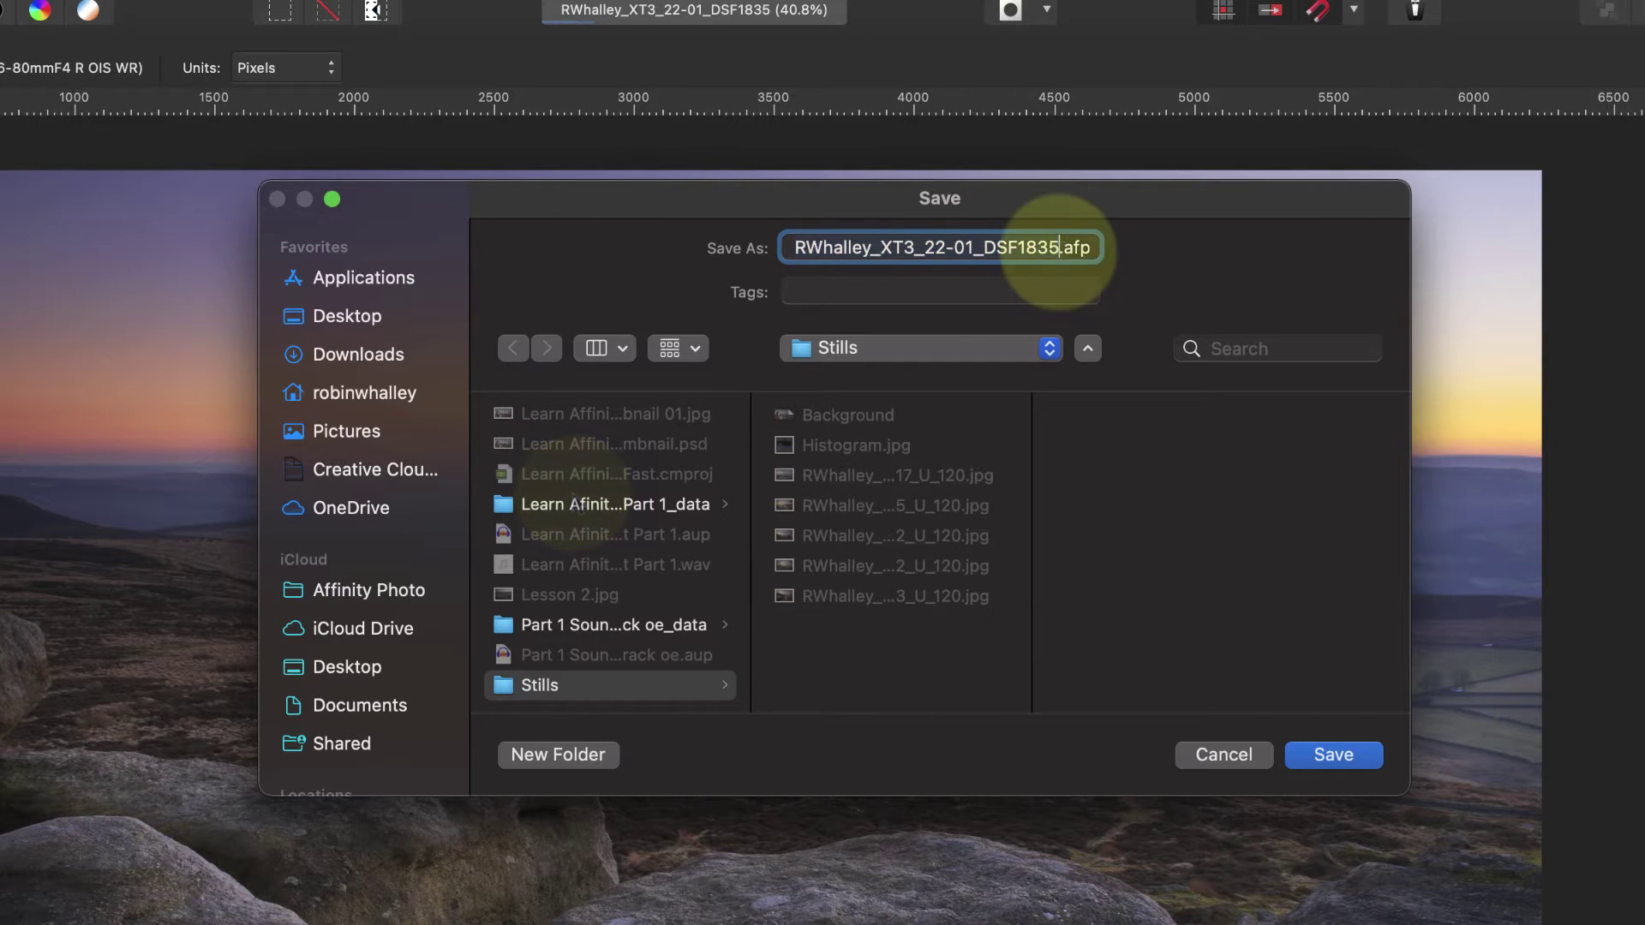
text(v2)
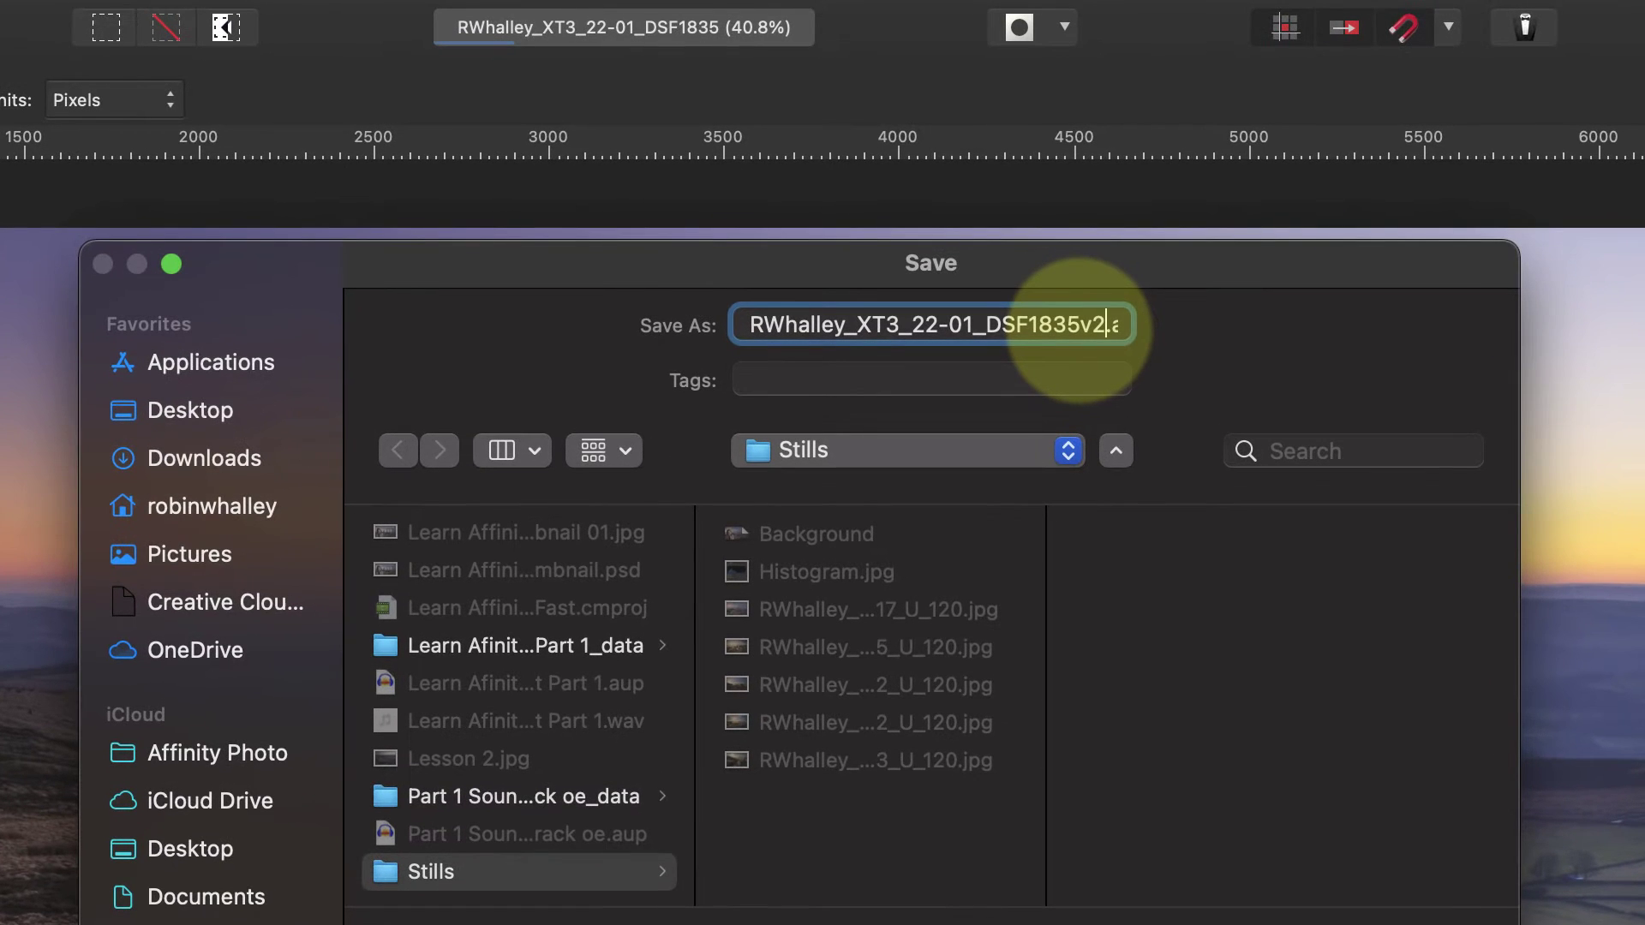
key(super+Right)
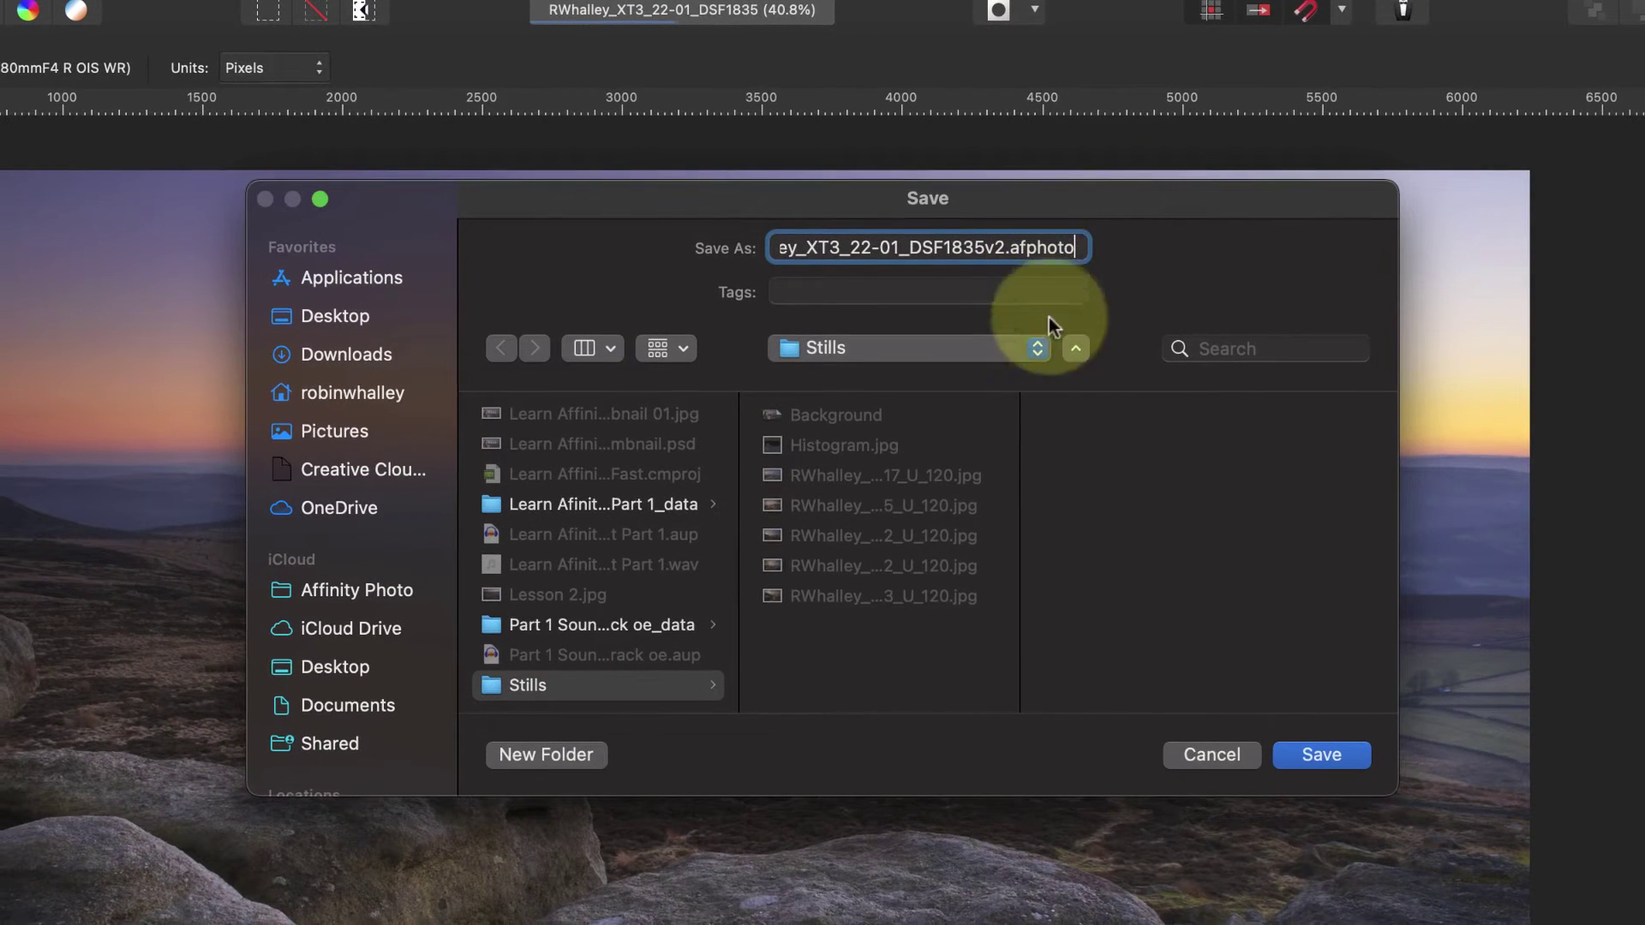
click(1321, 755)
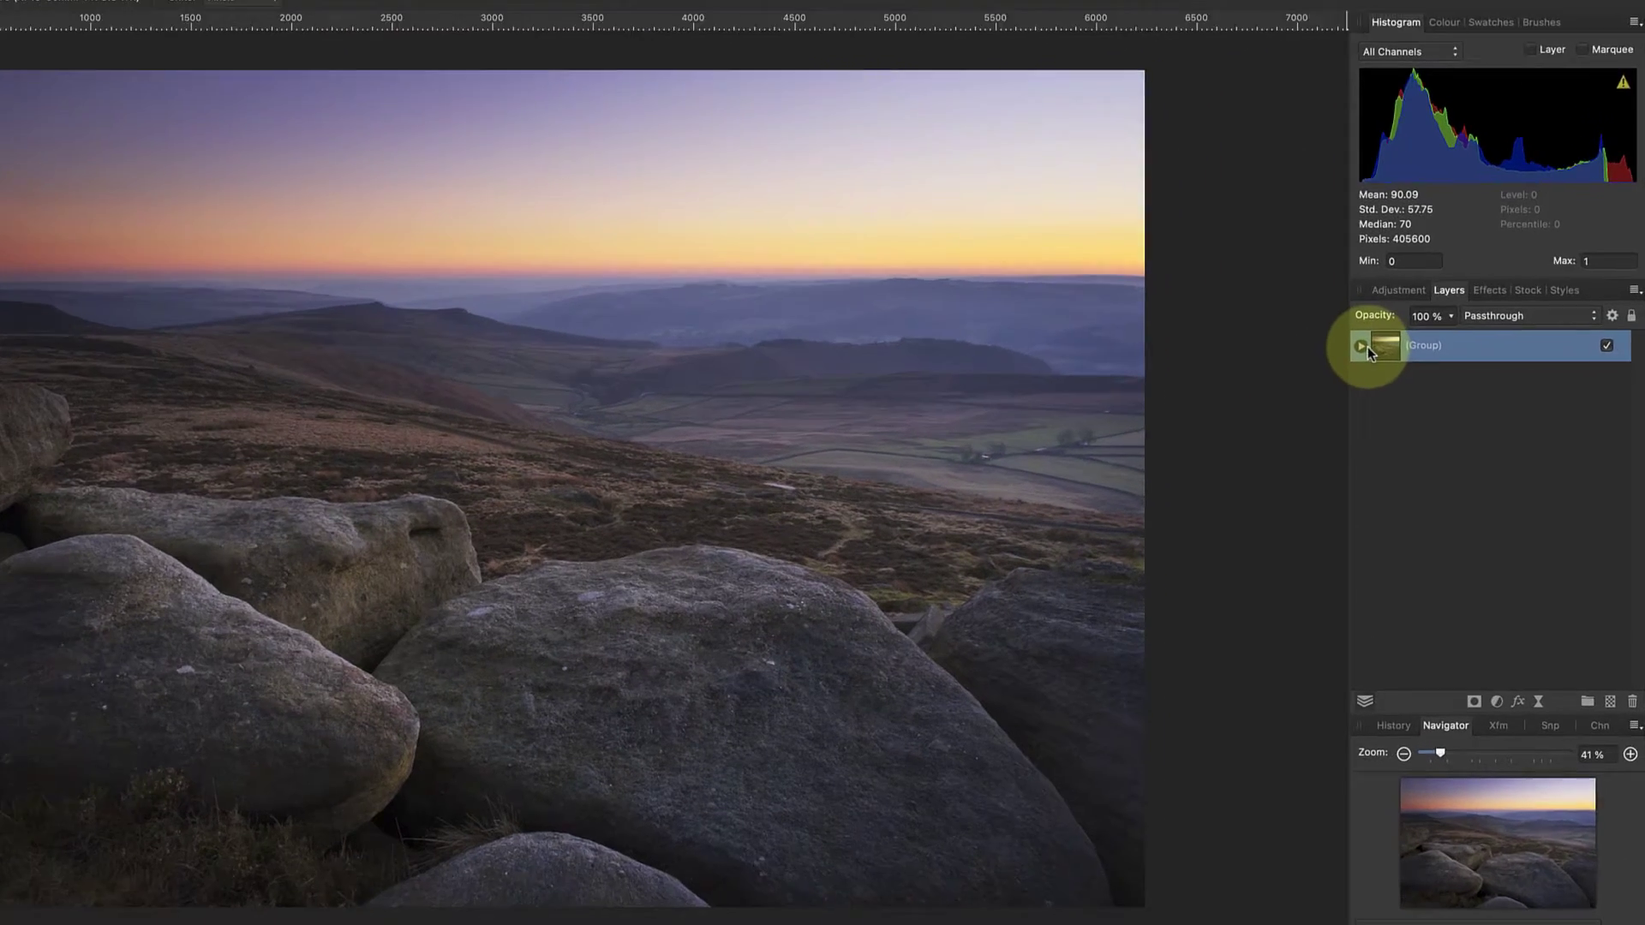
Expand and collapse the Group to inspect its adjustment layers, then show the History panel
click(1413, 388)
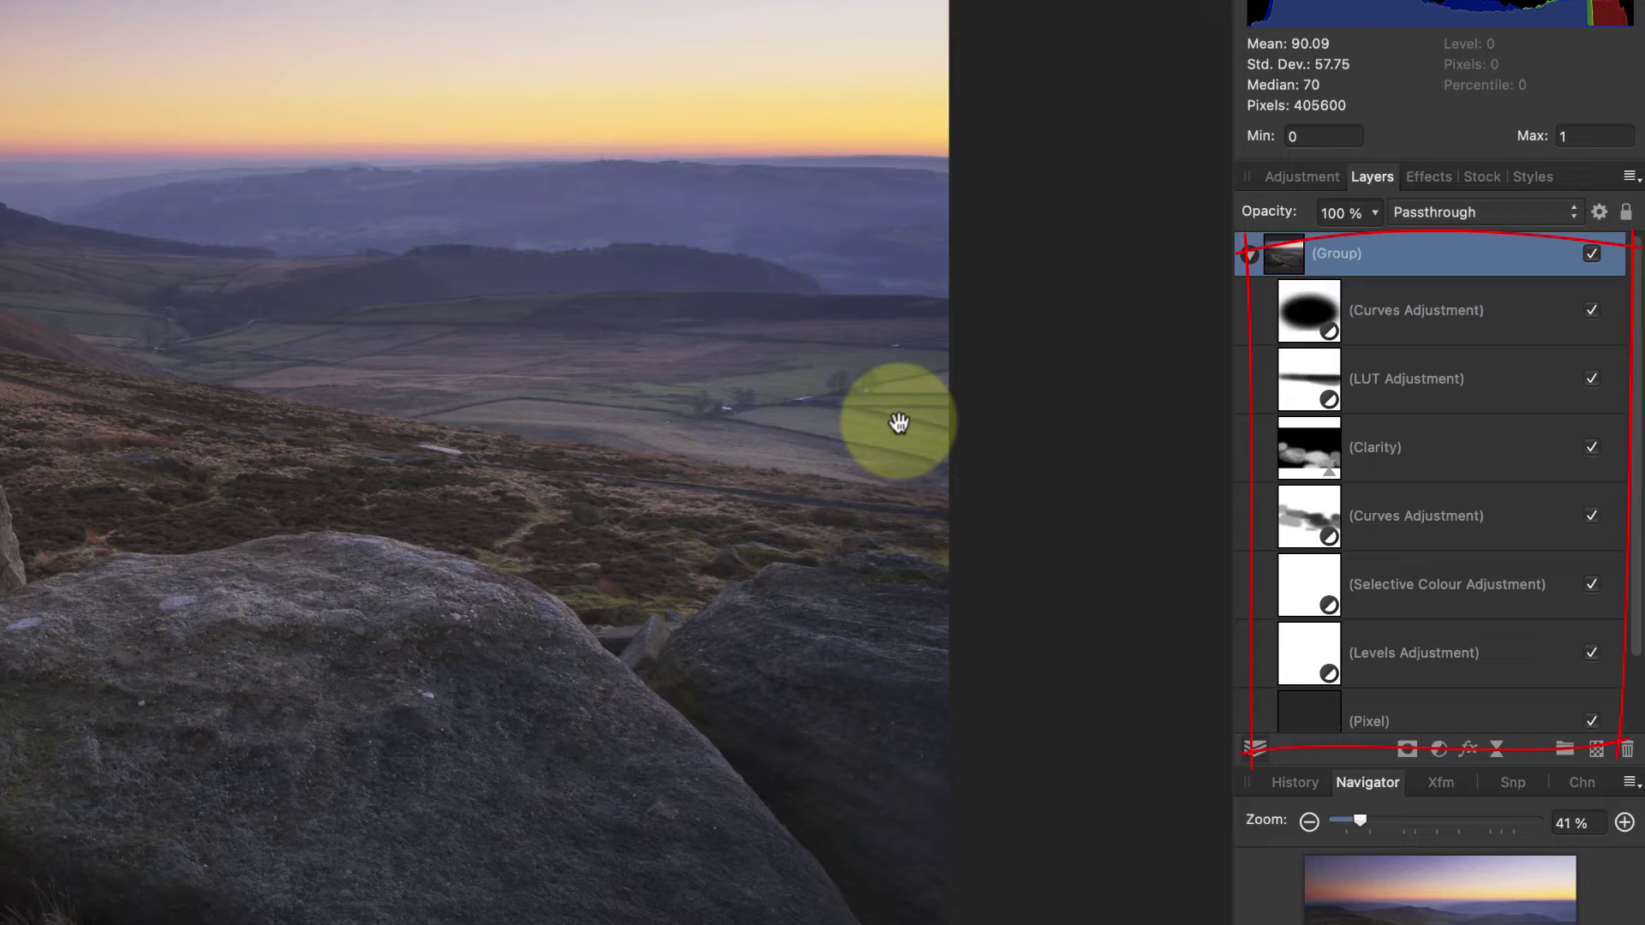
click(1248, 255)
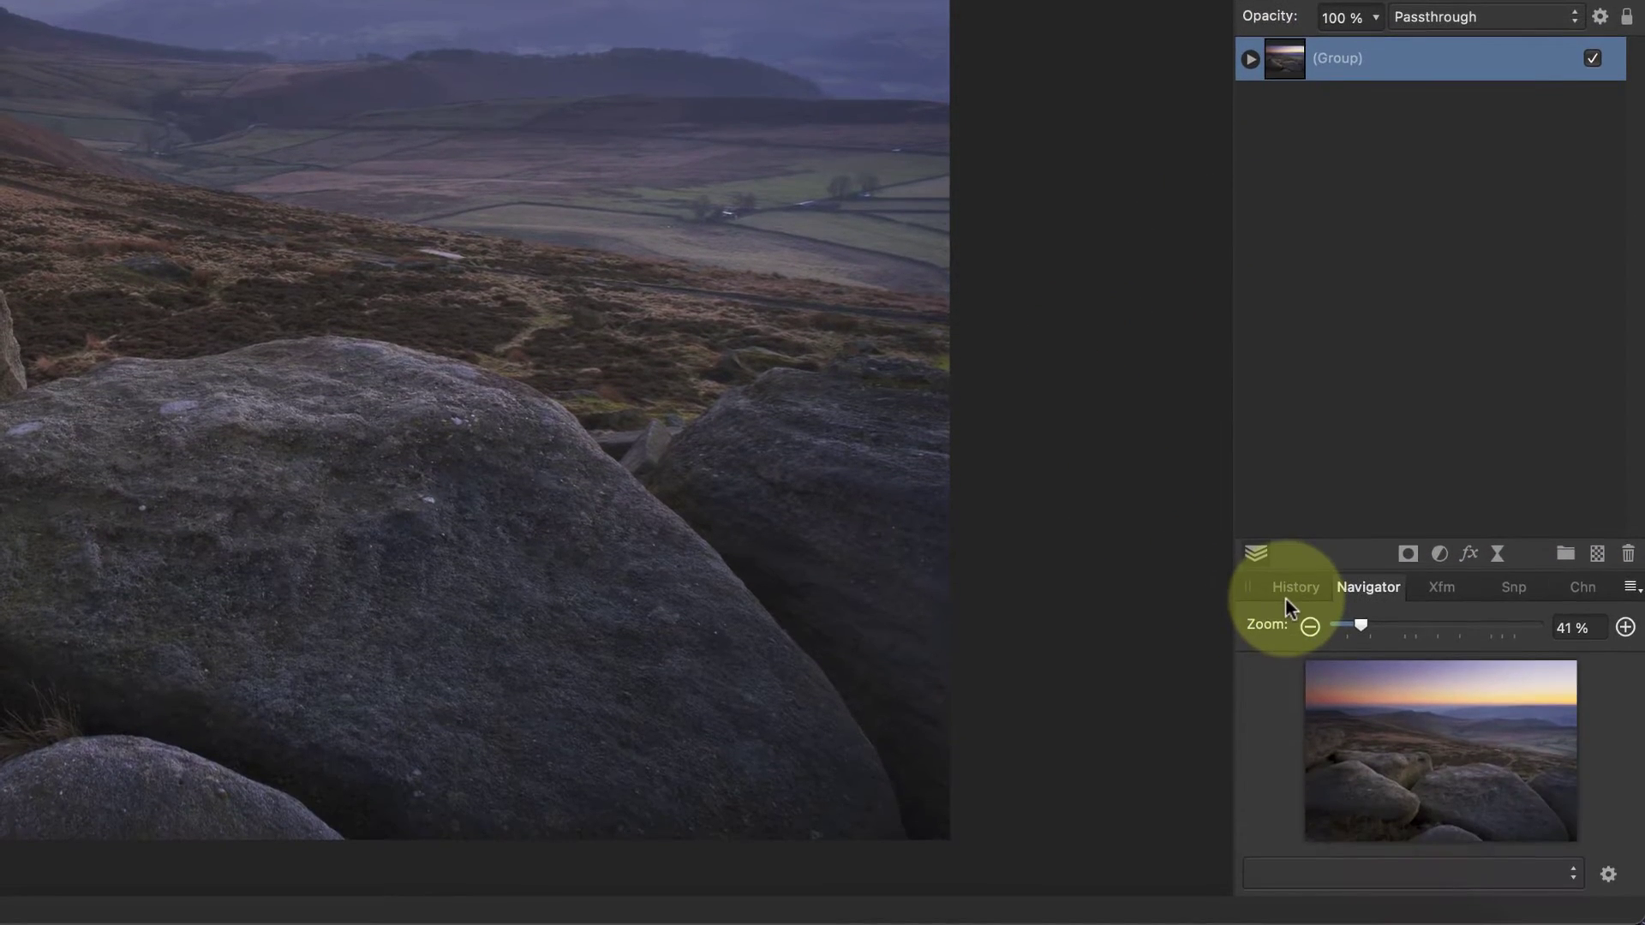
click(1292, 587)
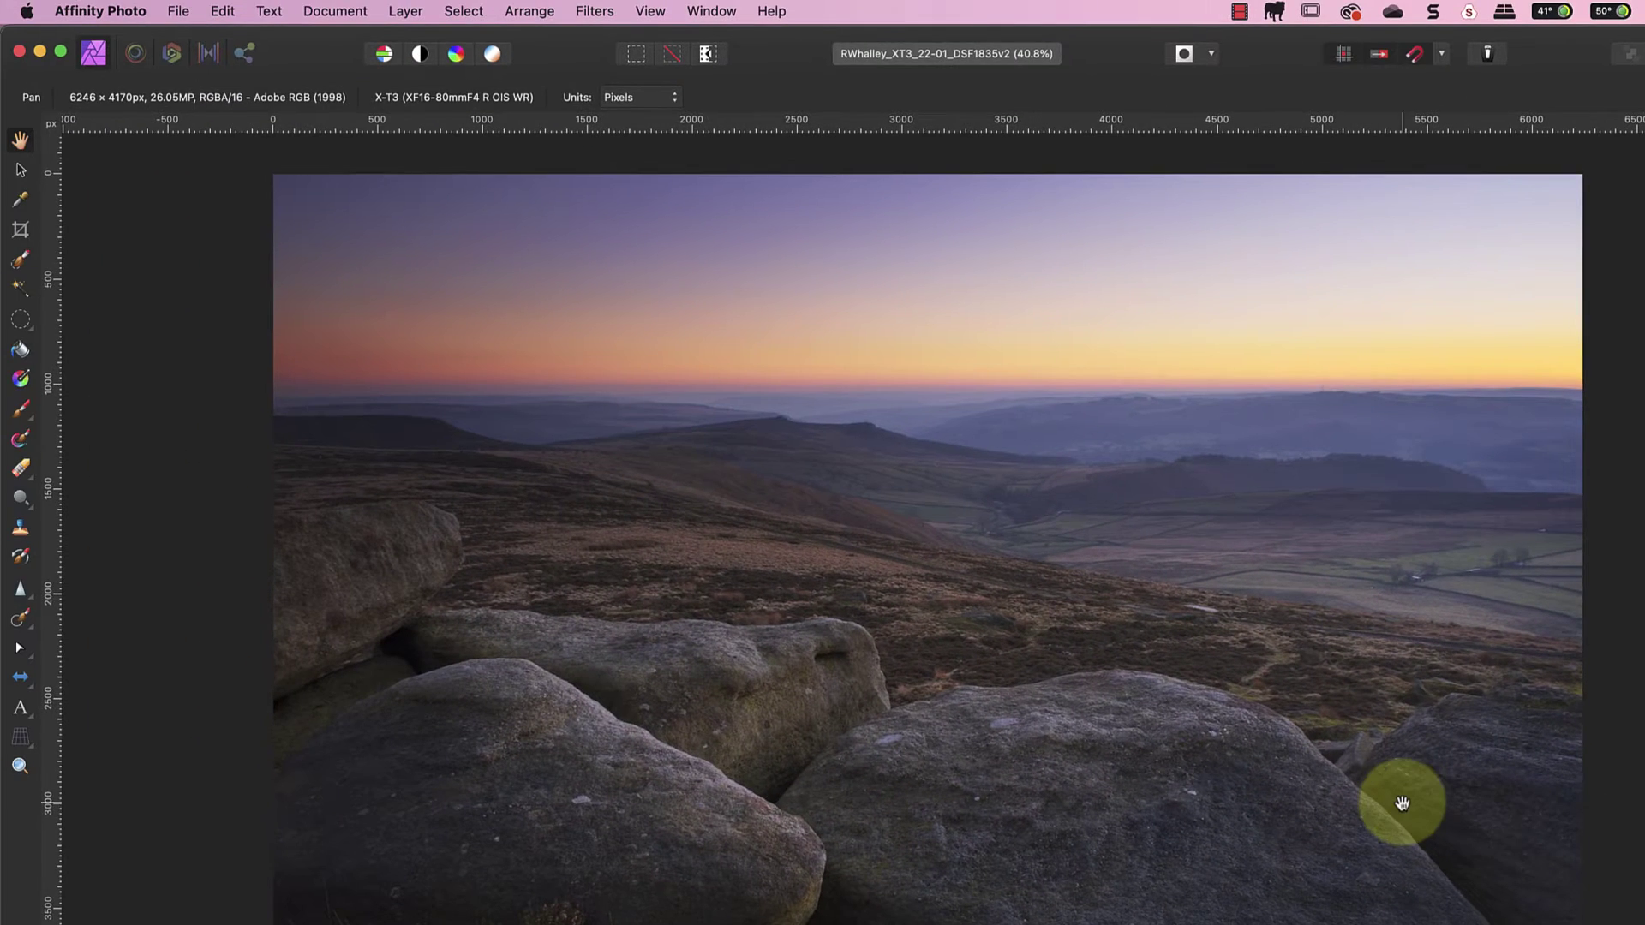
Enable Save History With Document and confirm Yes in the Saving With History prompt
click(178, 20)
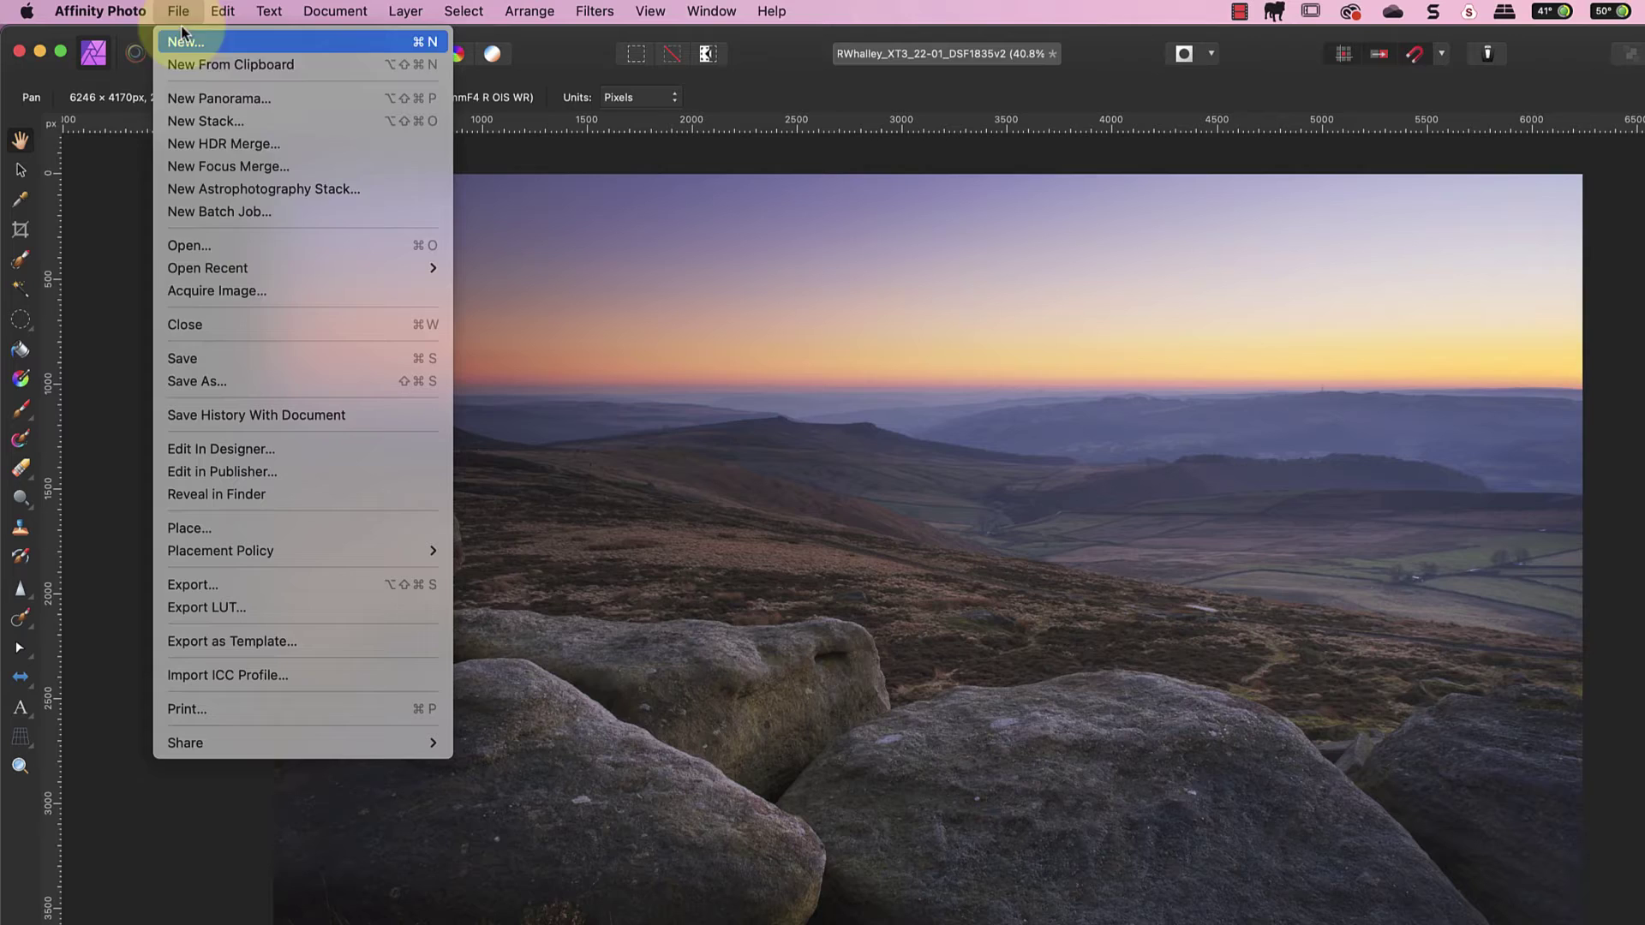
click(291, 415)
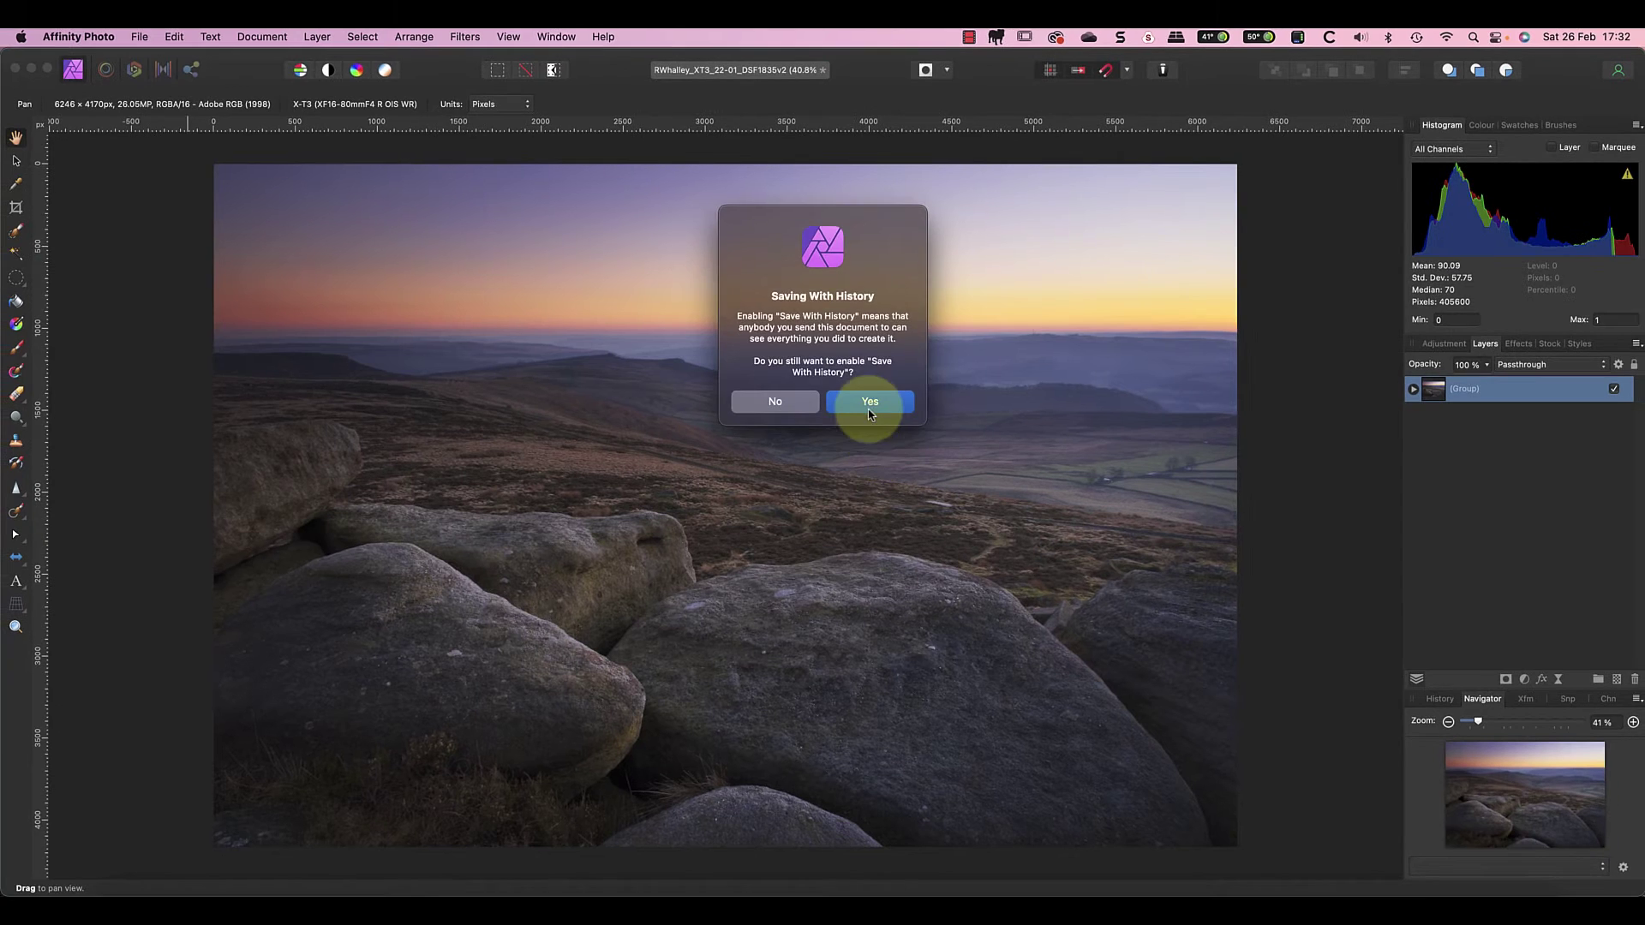
click(869, 409)
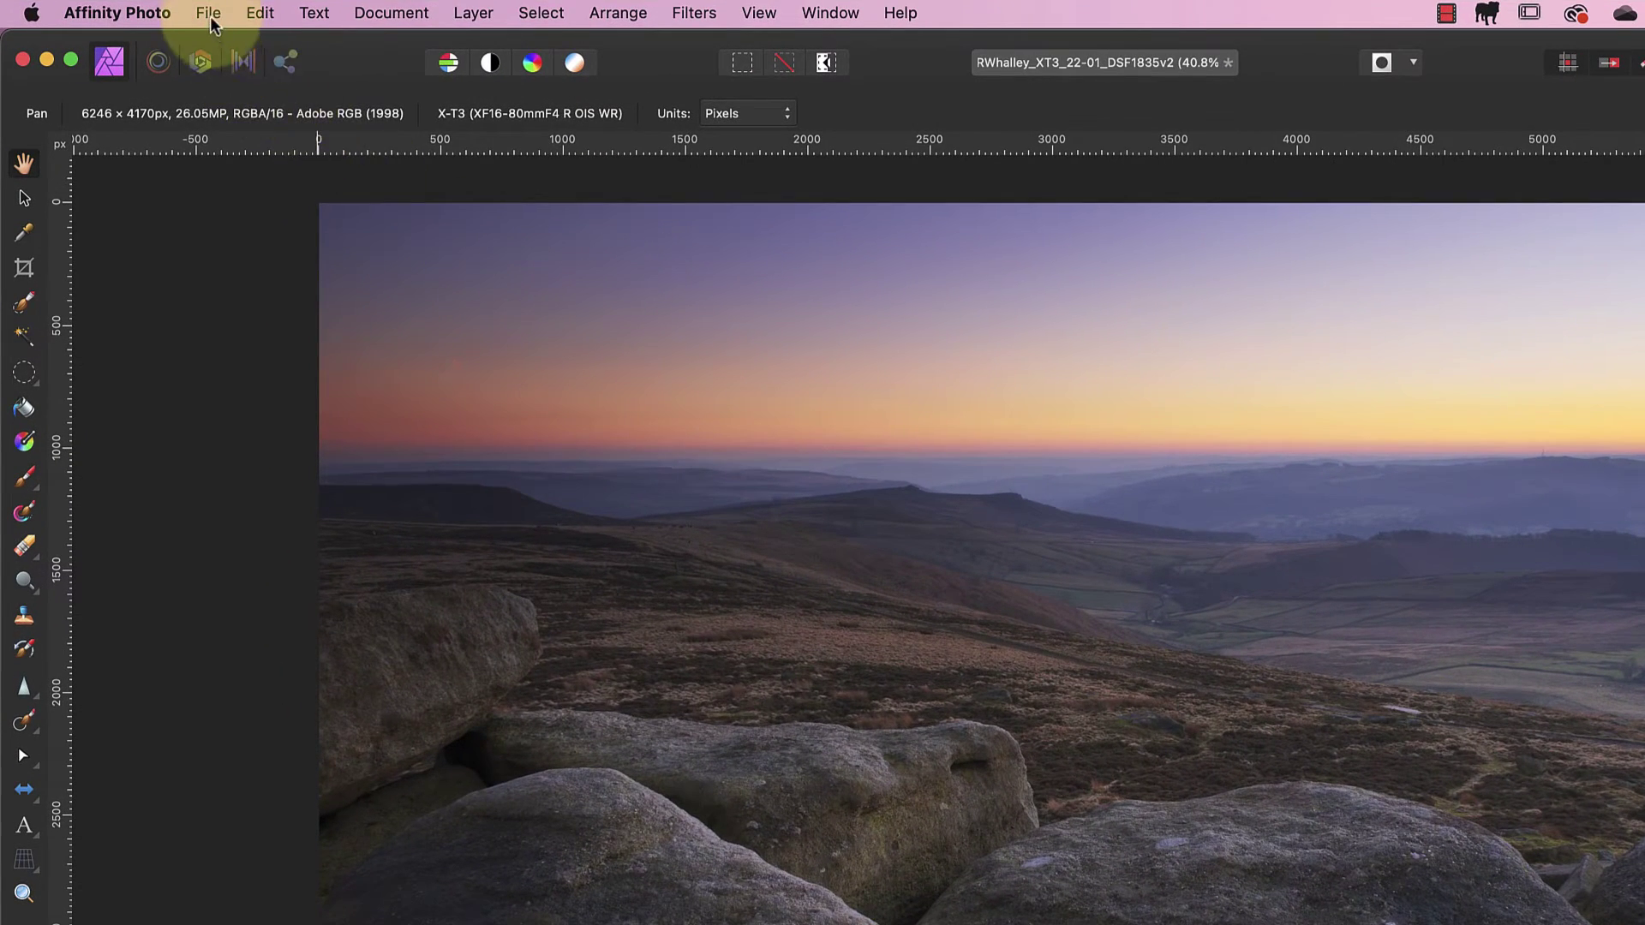
In the Export settings, compare the GIF, TIFF and PSD formats, then choose JPEG
click(210, 16)
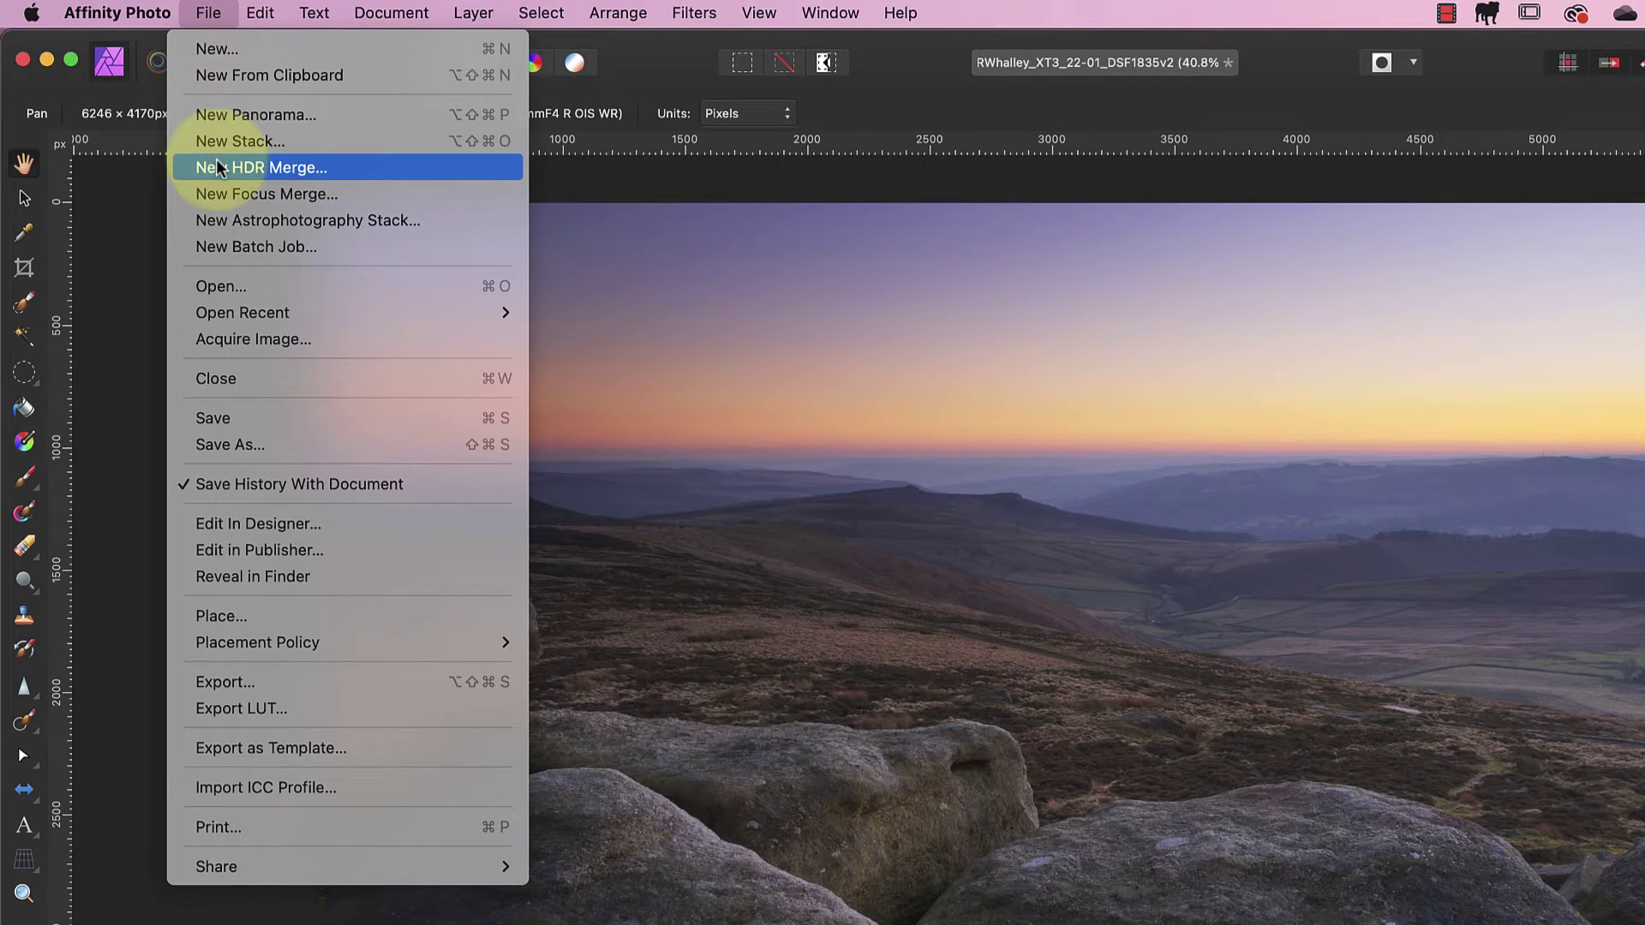
click(238, 682)
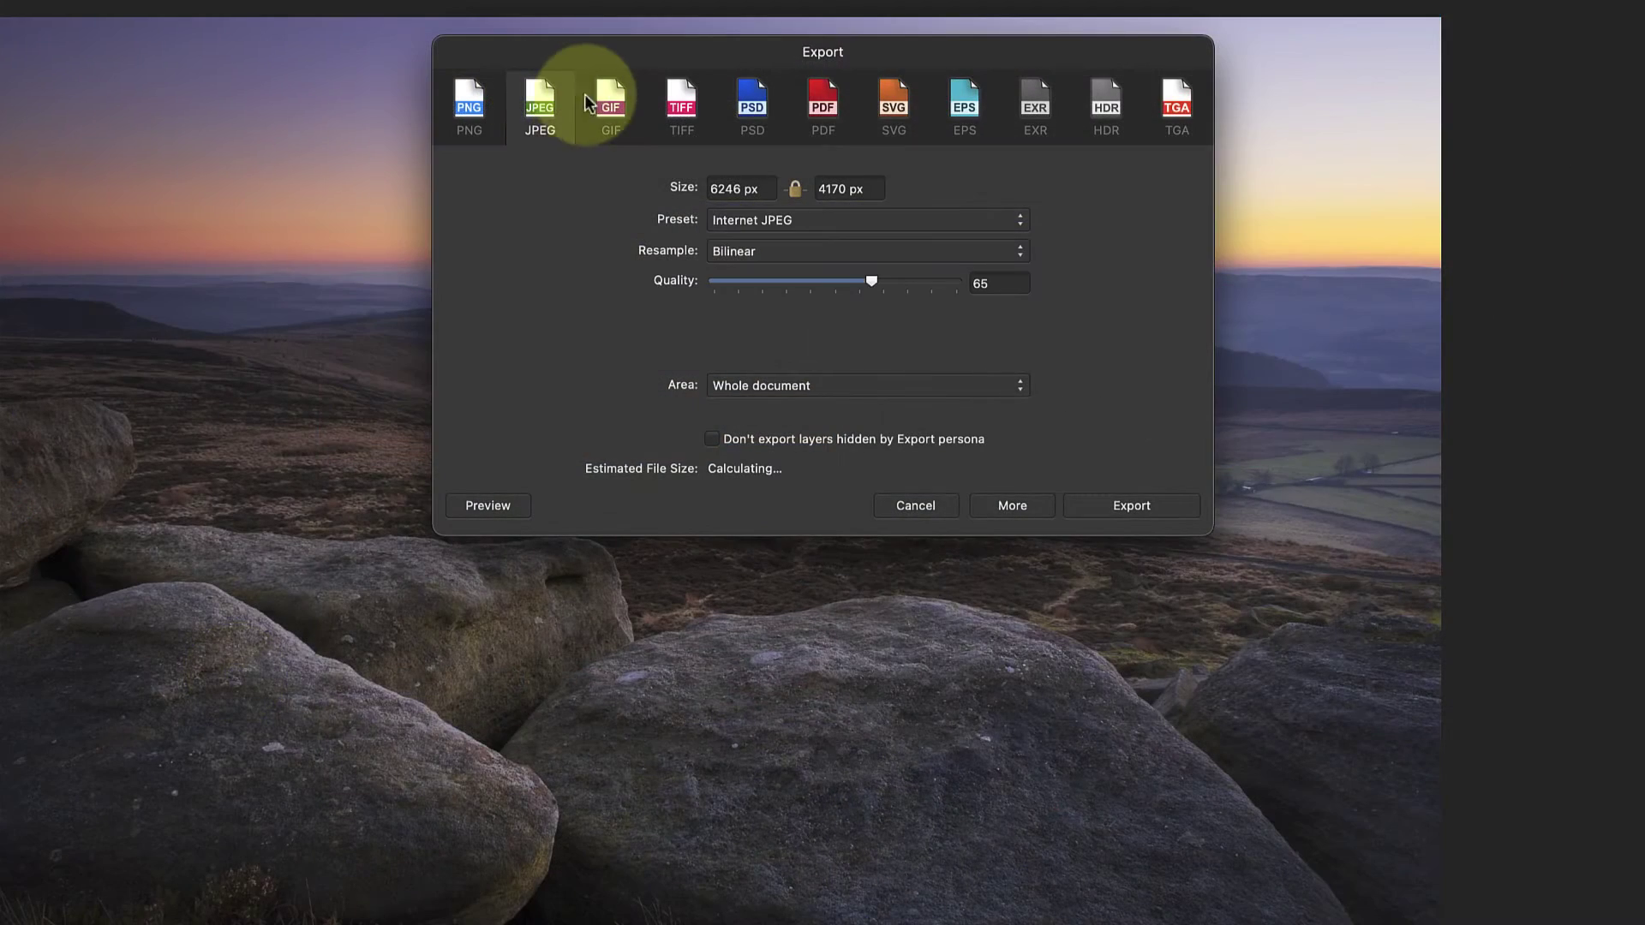
click(611, 101)
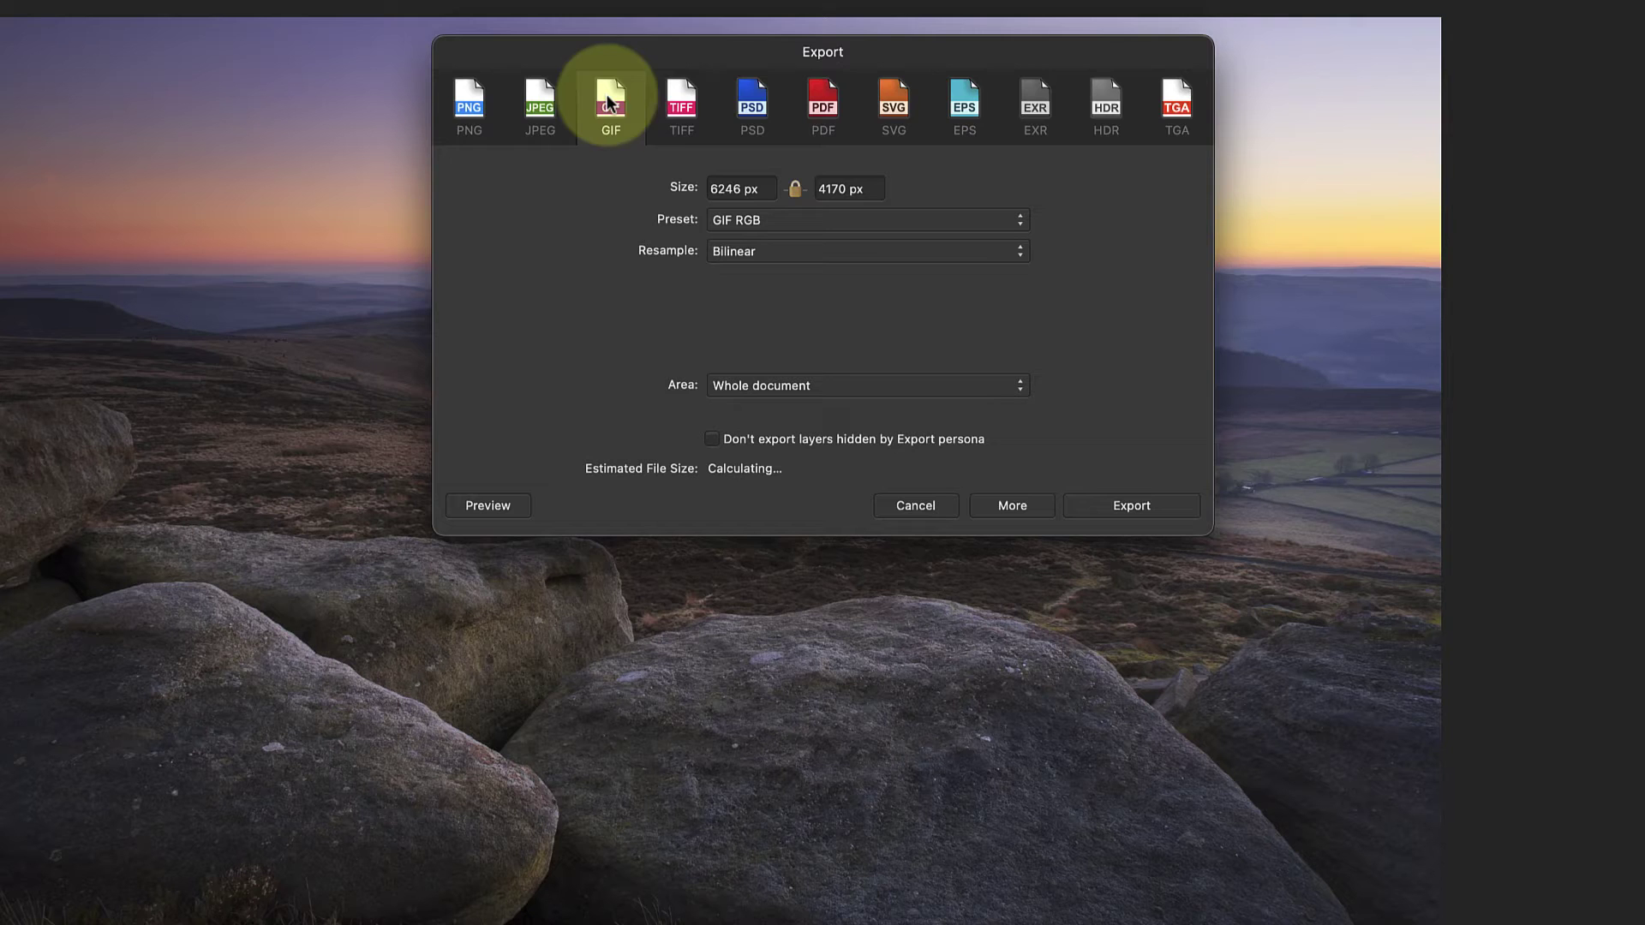
click(681, 100)
click(752, 103)
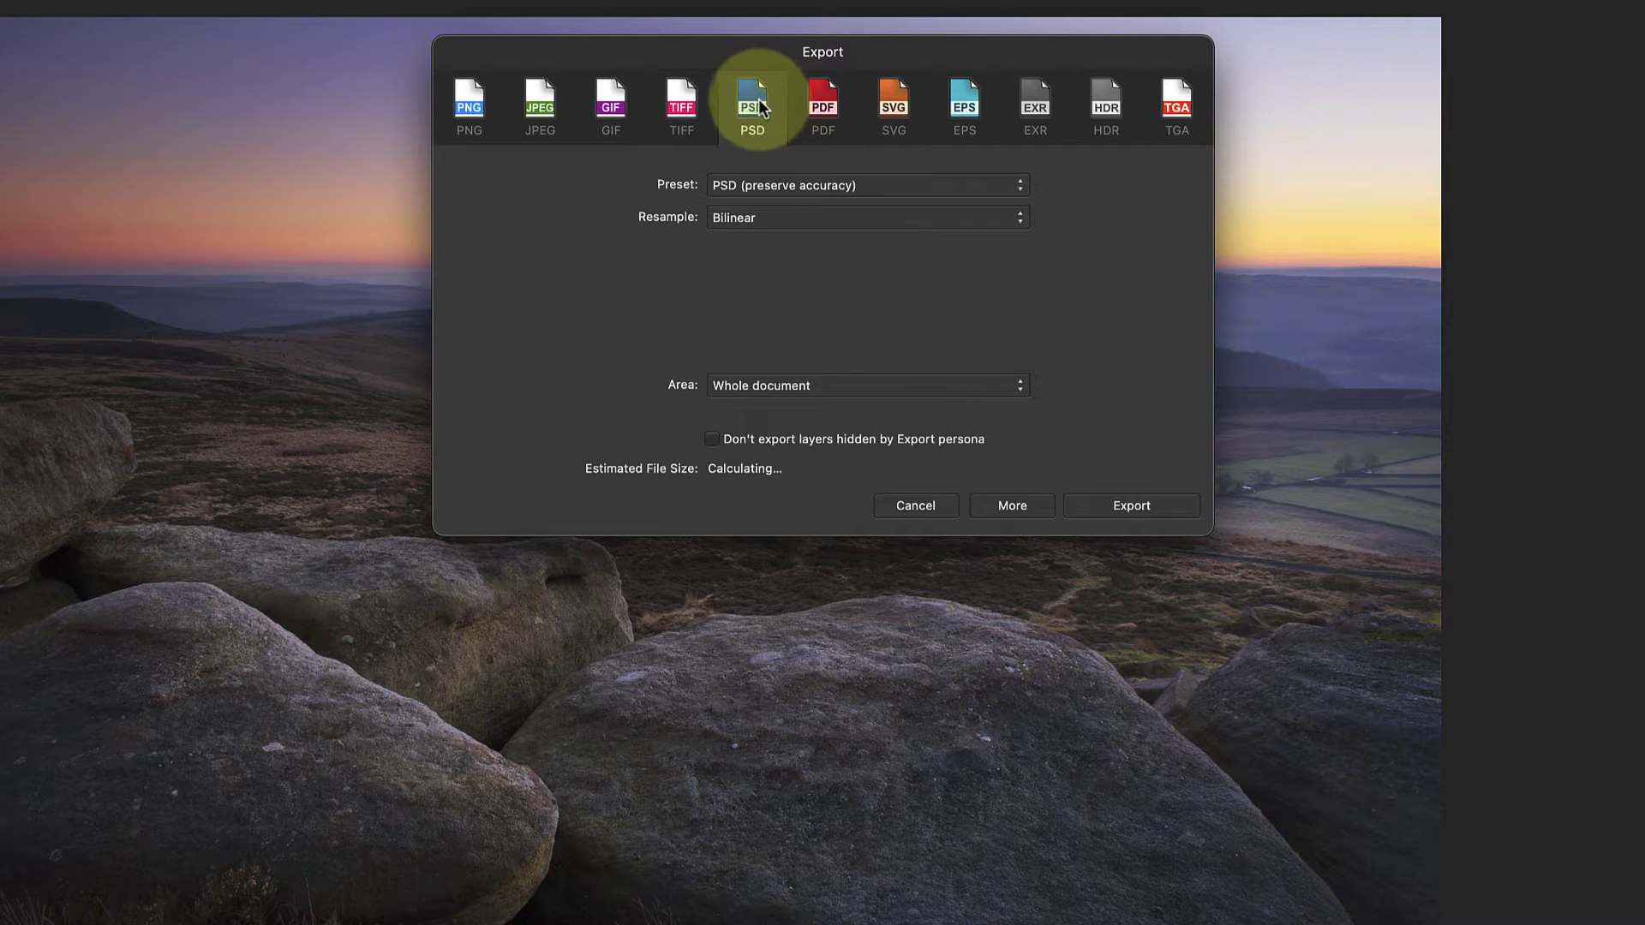
click(535, 92)
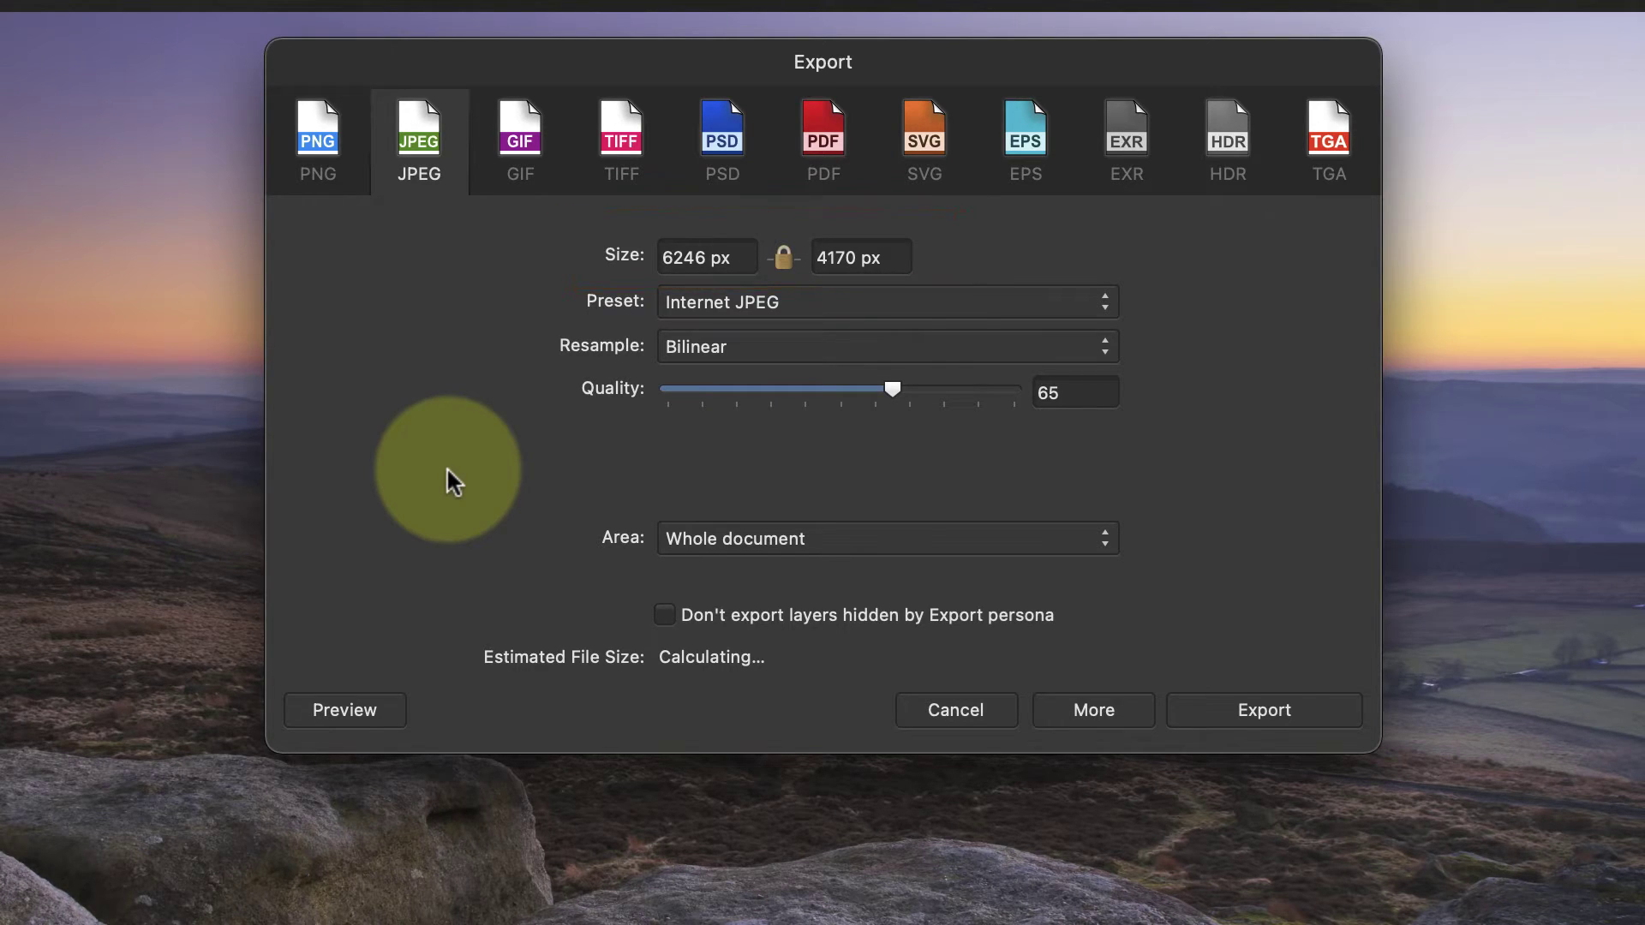
Set width to 1200 px, try an unlinked 2000 px height, then relink back to 801 px
double_click(711, 257)
text(1)
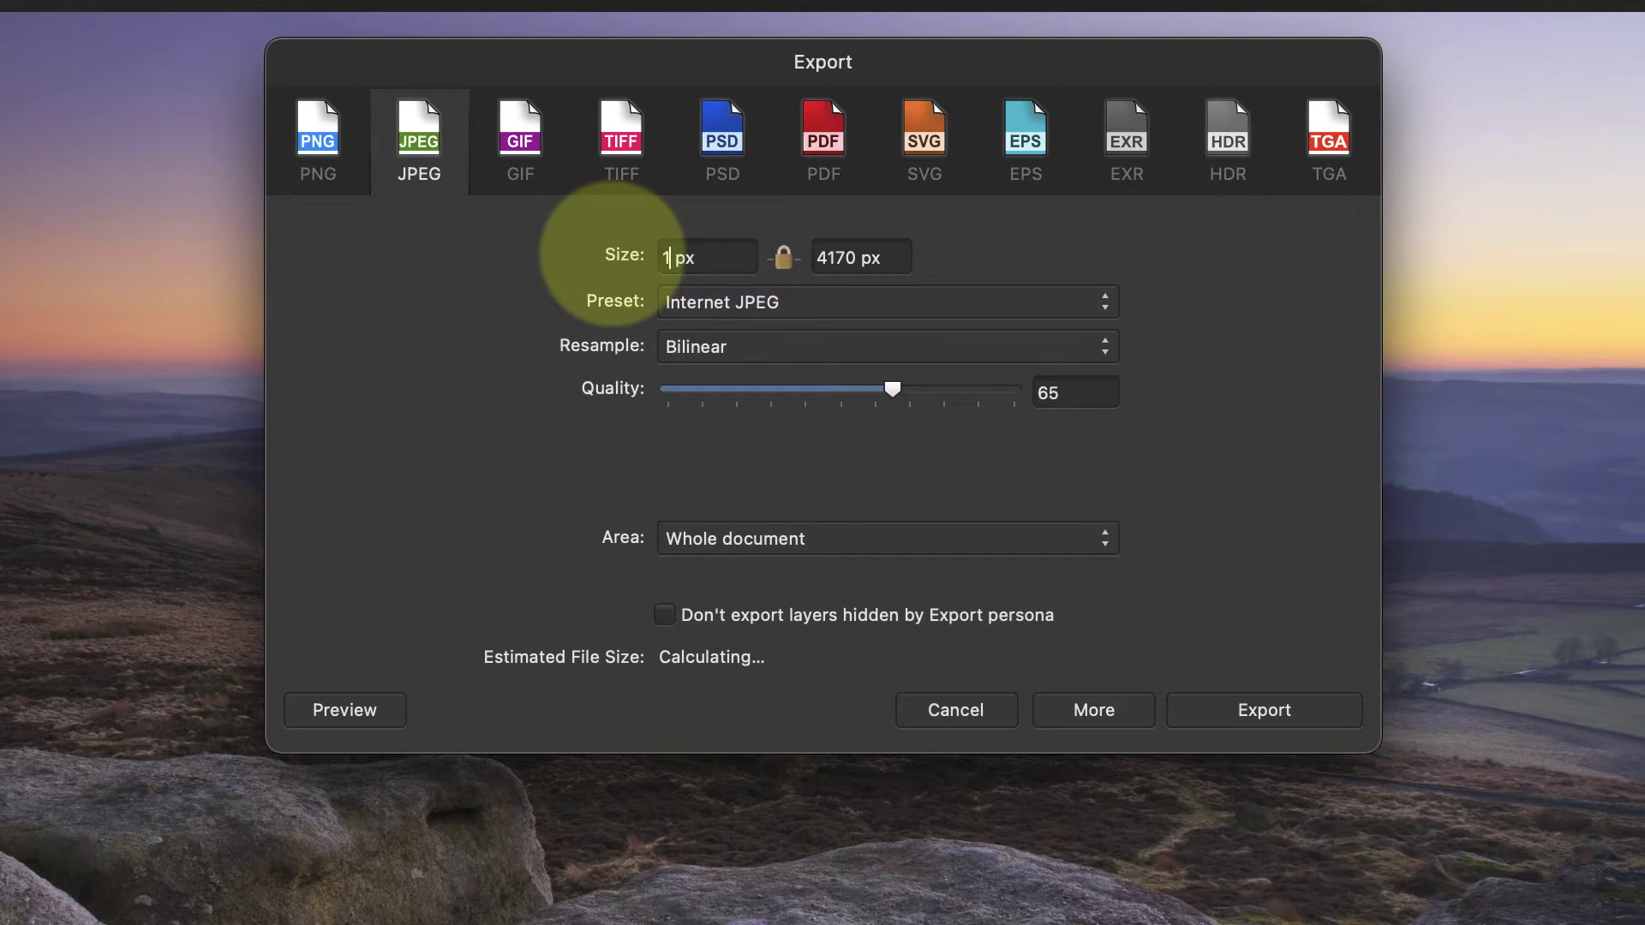
text(200)
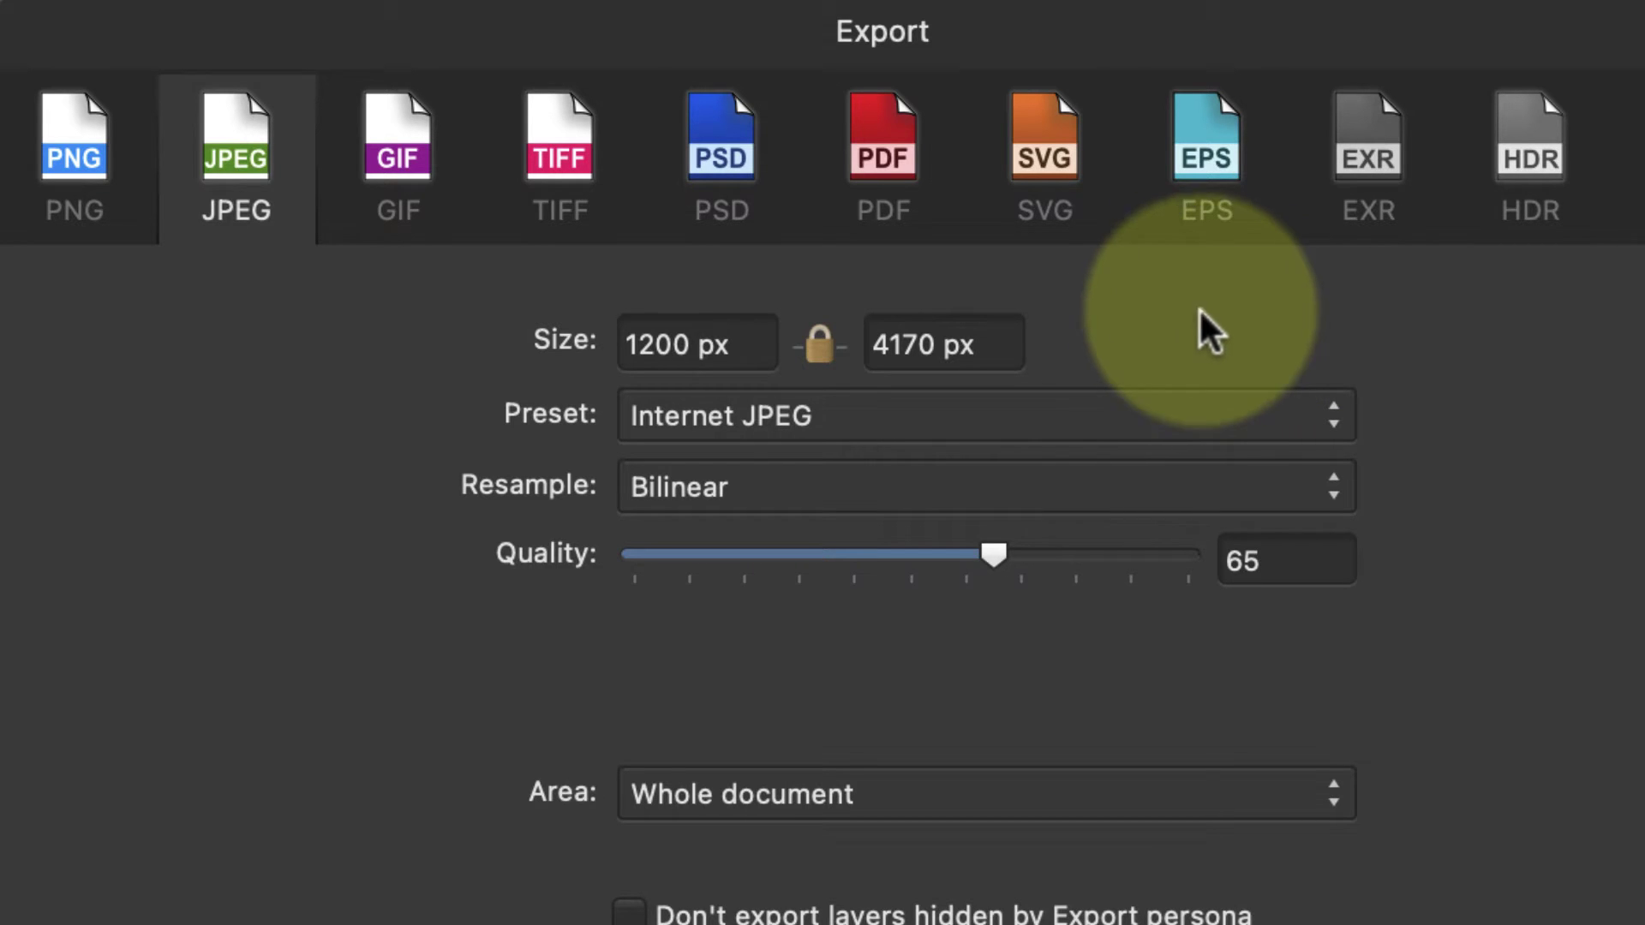
click(992, 344)
text(801)
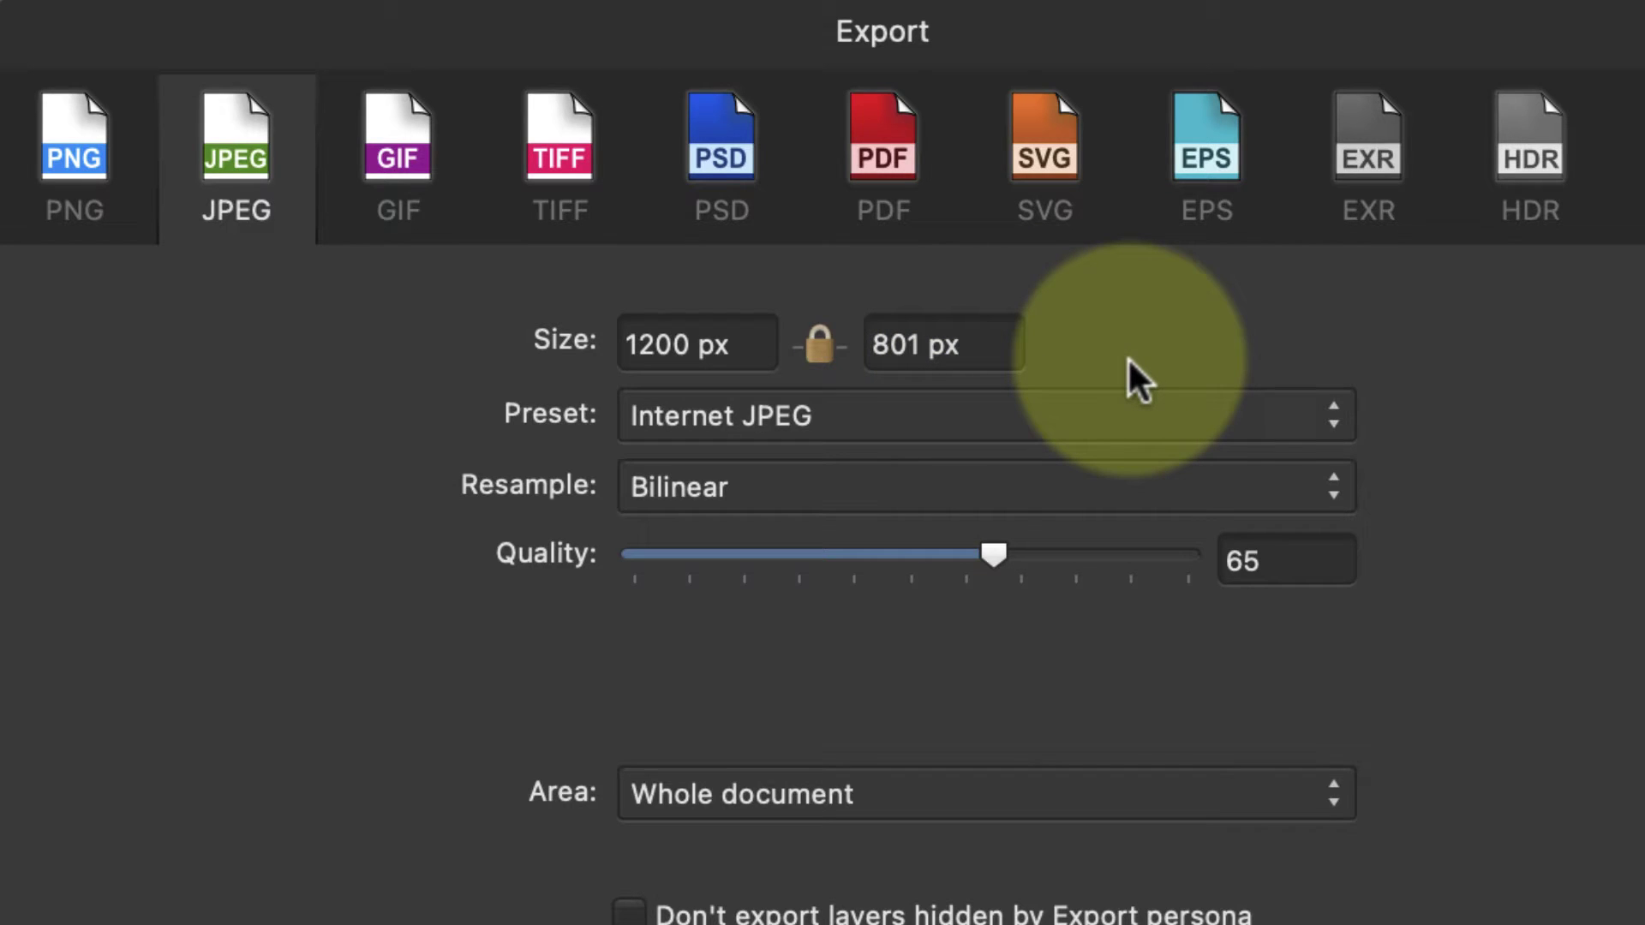
click(832, 344)
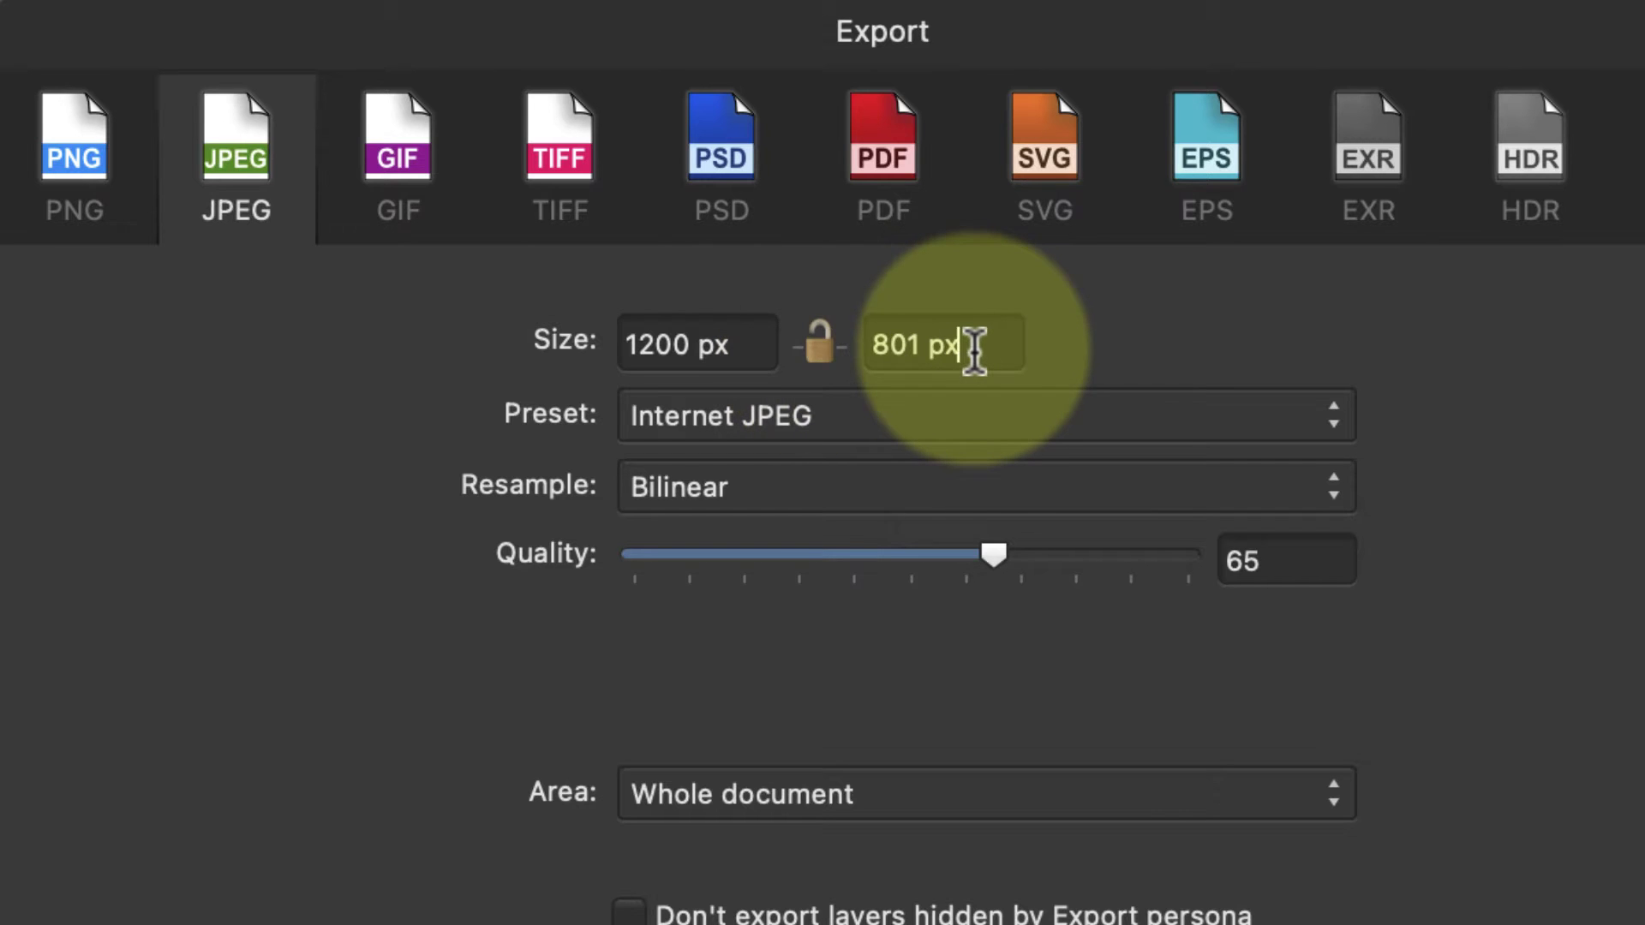
drag(963, 349, 840, 345)
text(2)
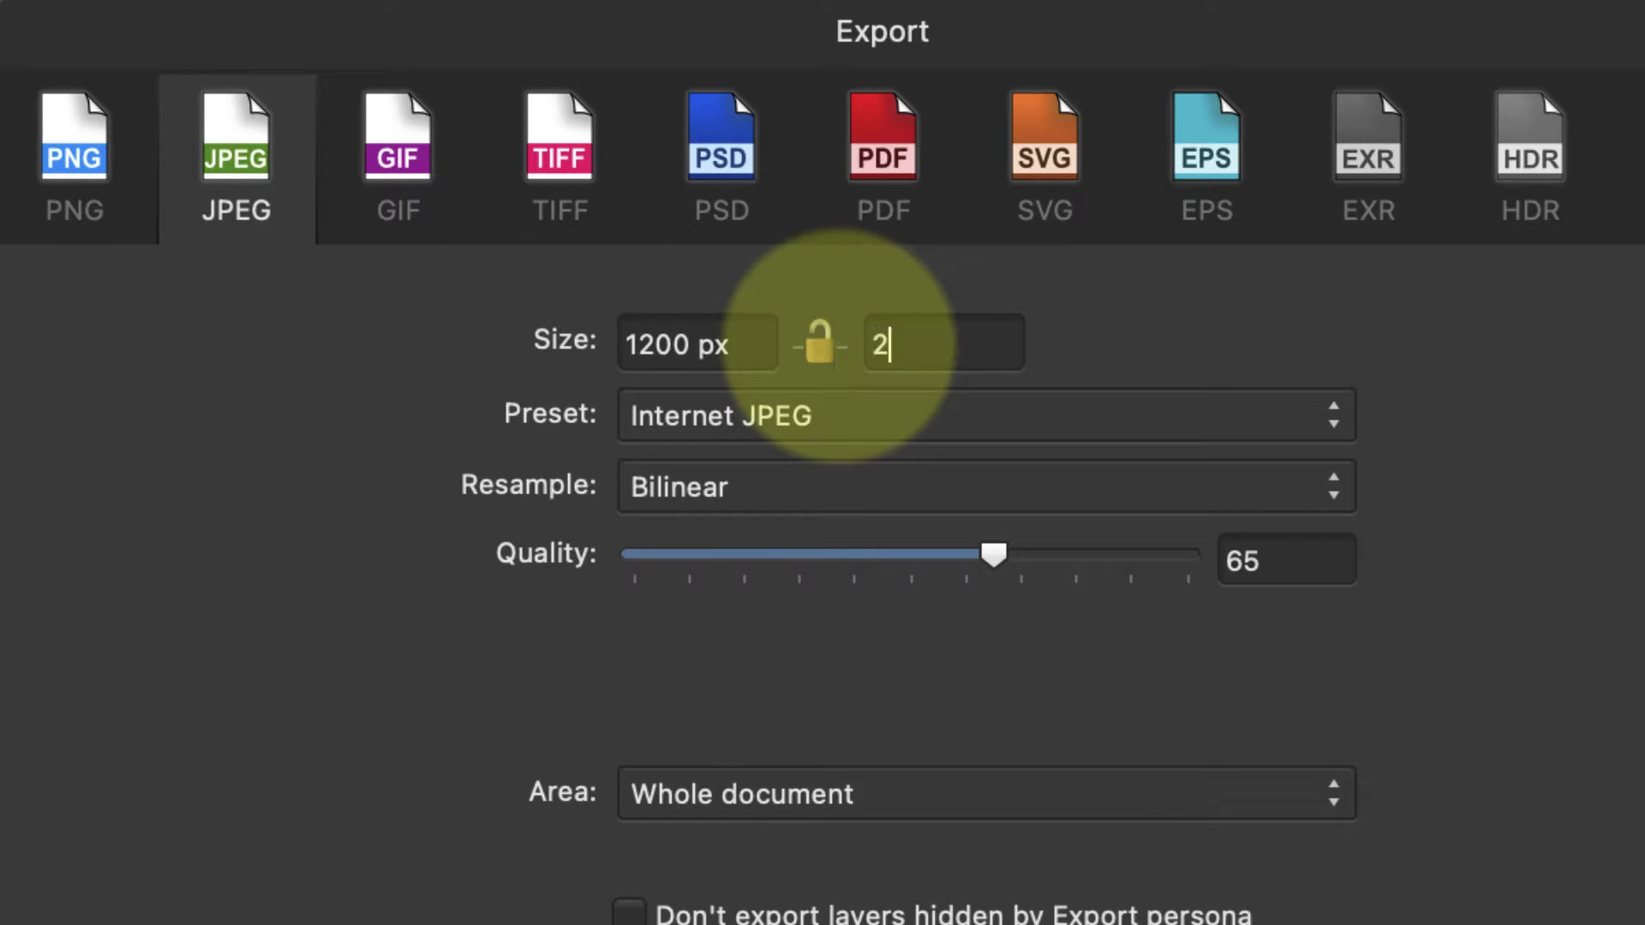
text(000)
click(662, 347)
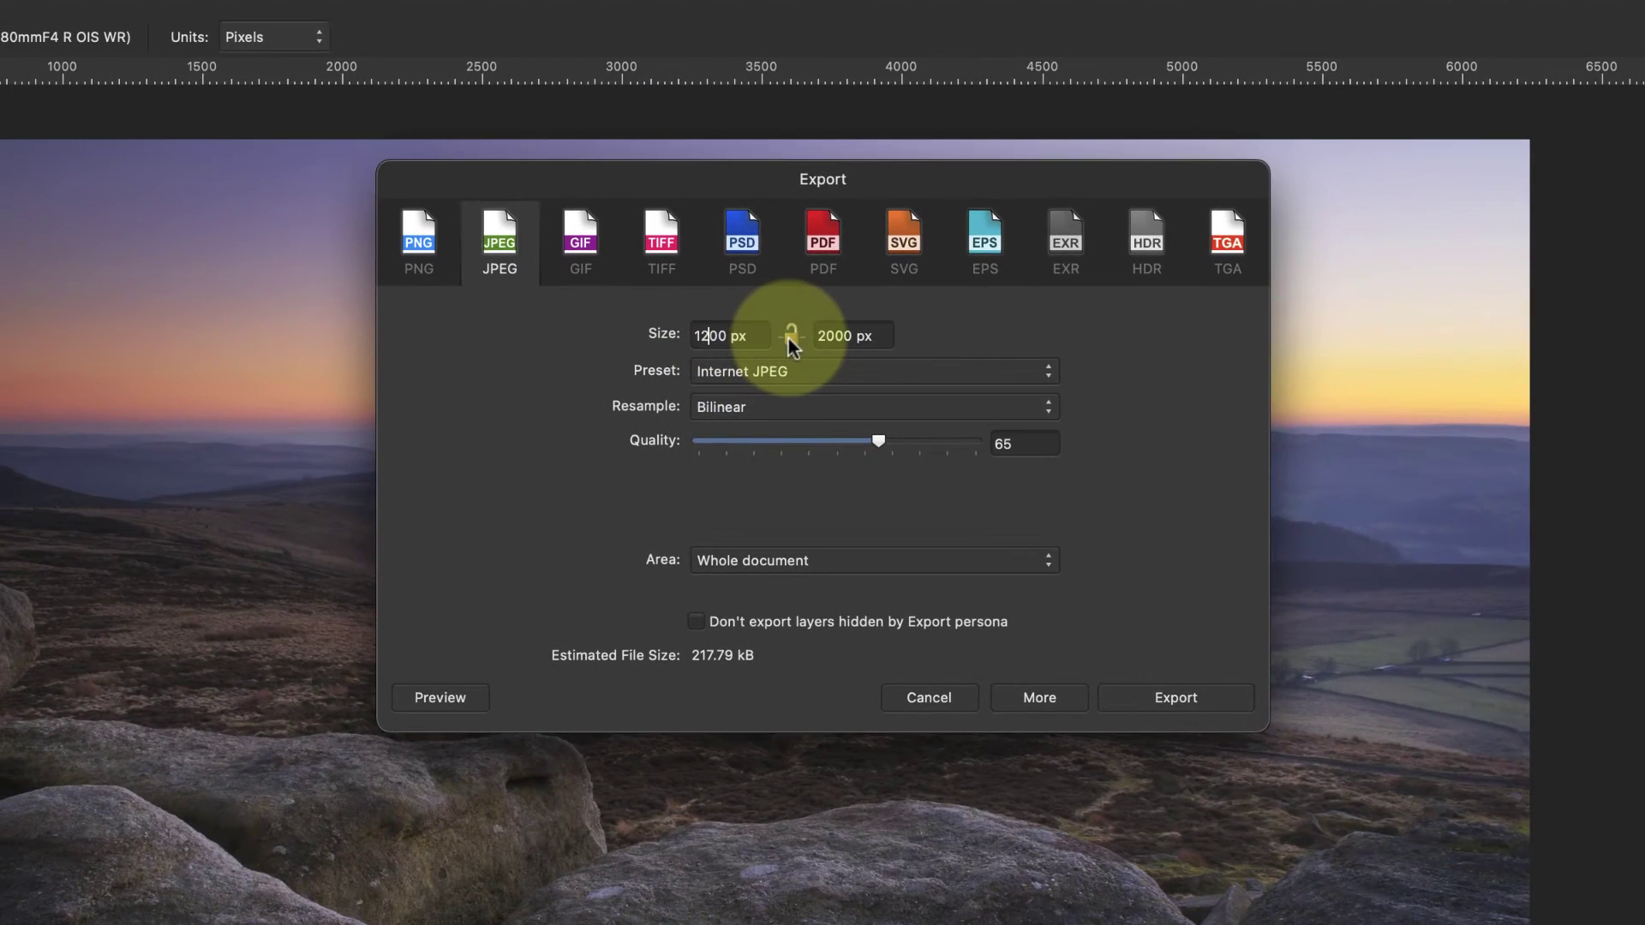
click(790, 337)
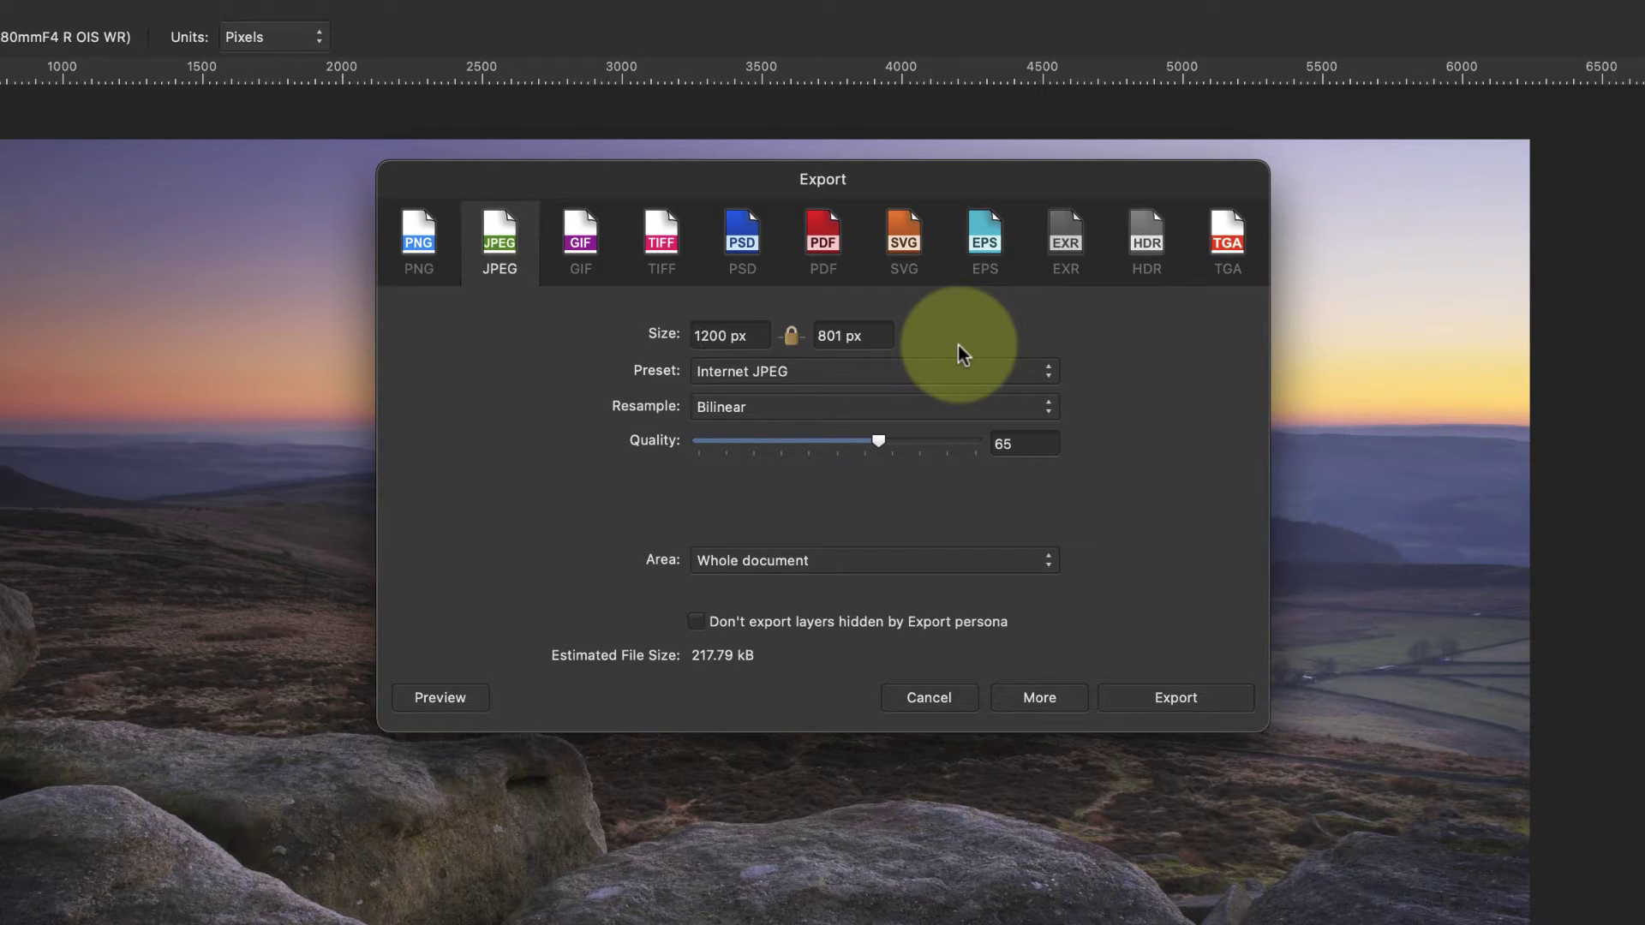
Try the Medium and Low quality JPEG presets, return to the Internet preset, and review More options
click(1048, 370)
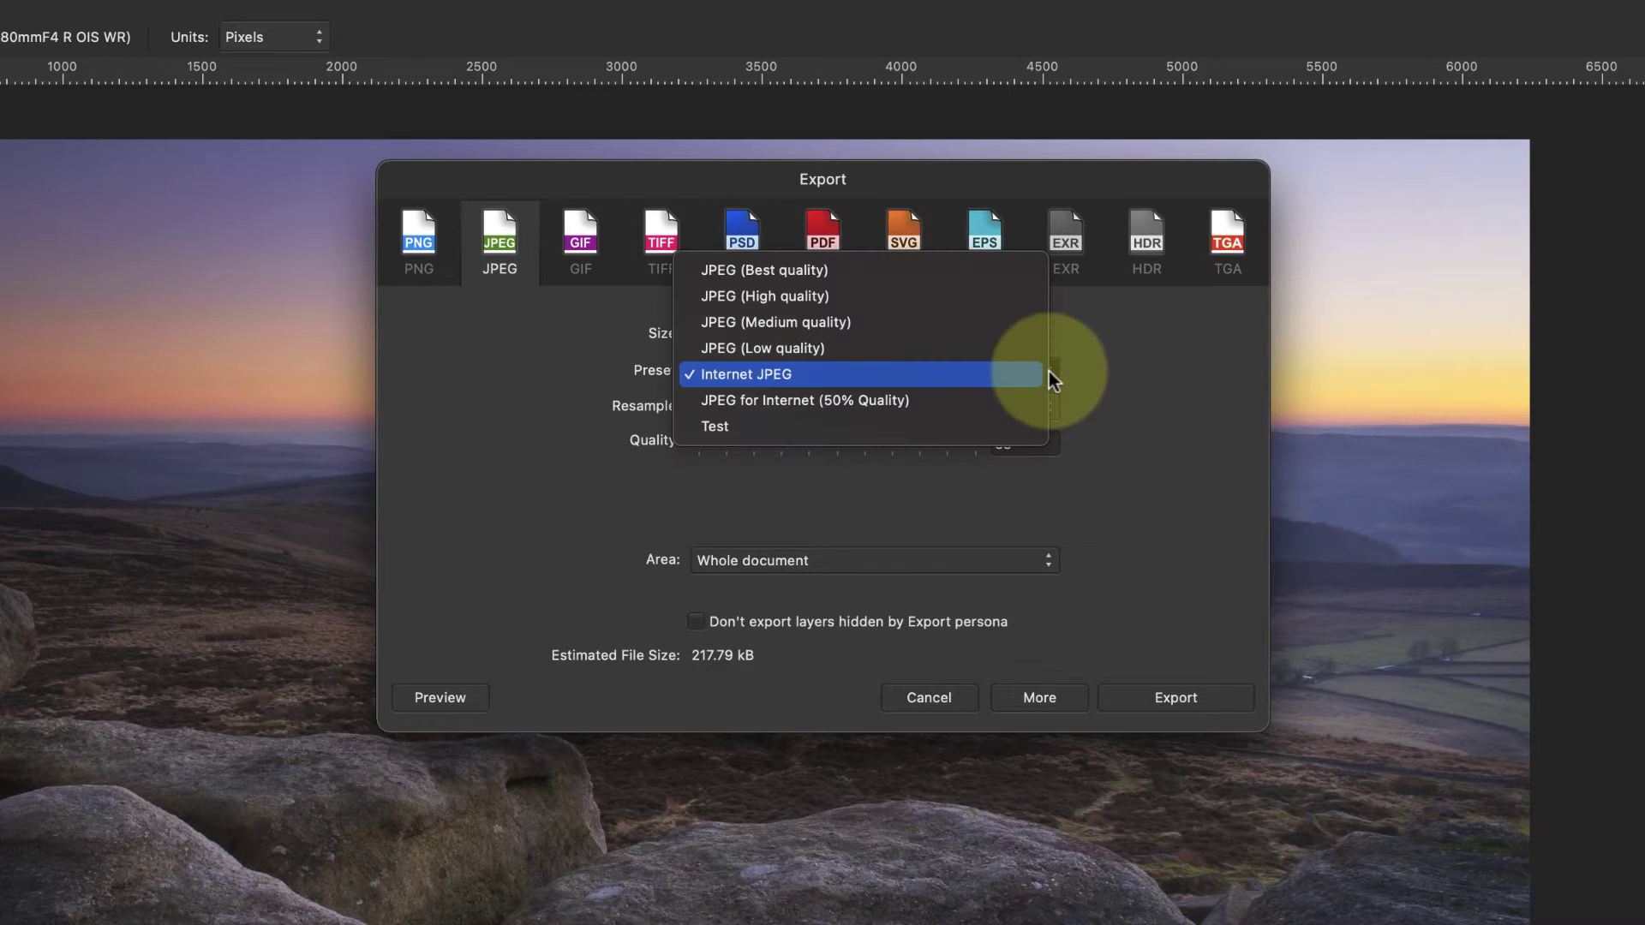
click(932, 330)
click(940, 372)
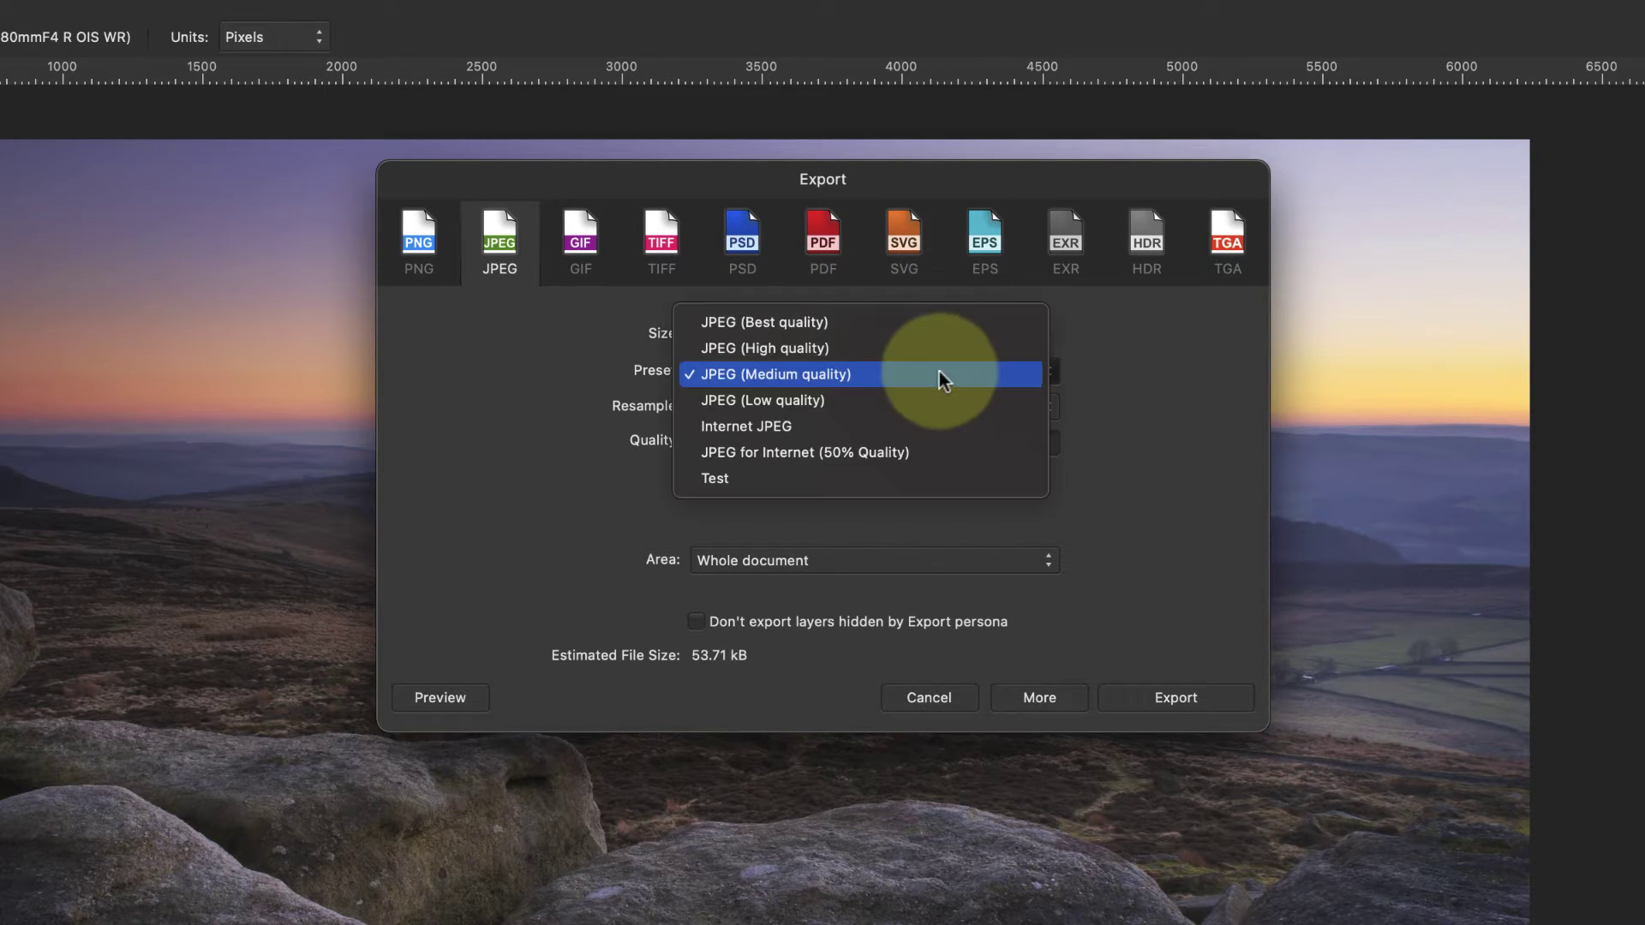
click(893, 400)
click(892, 379)
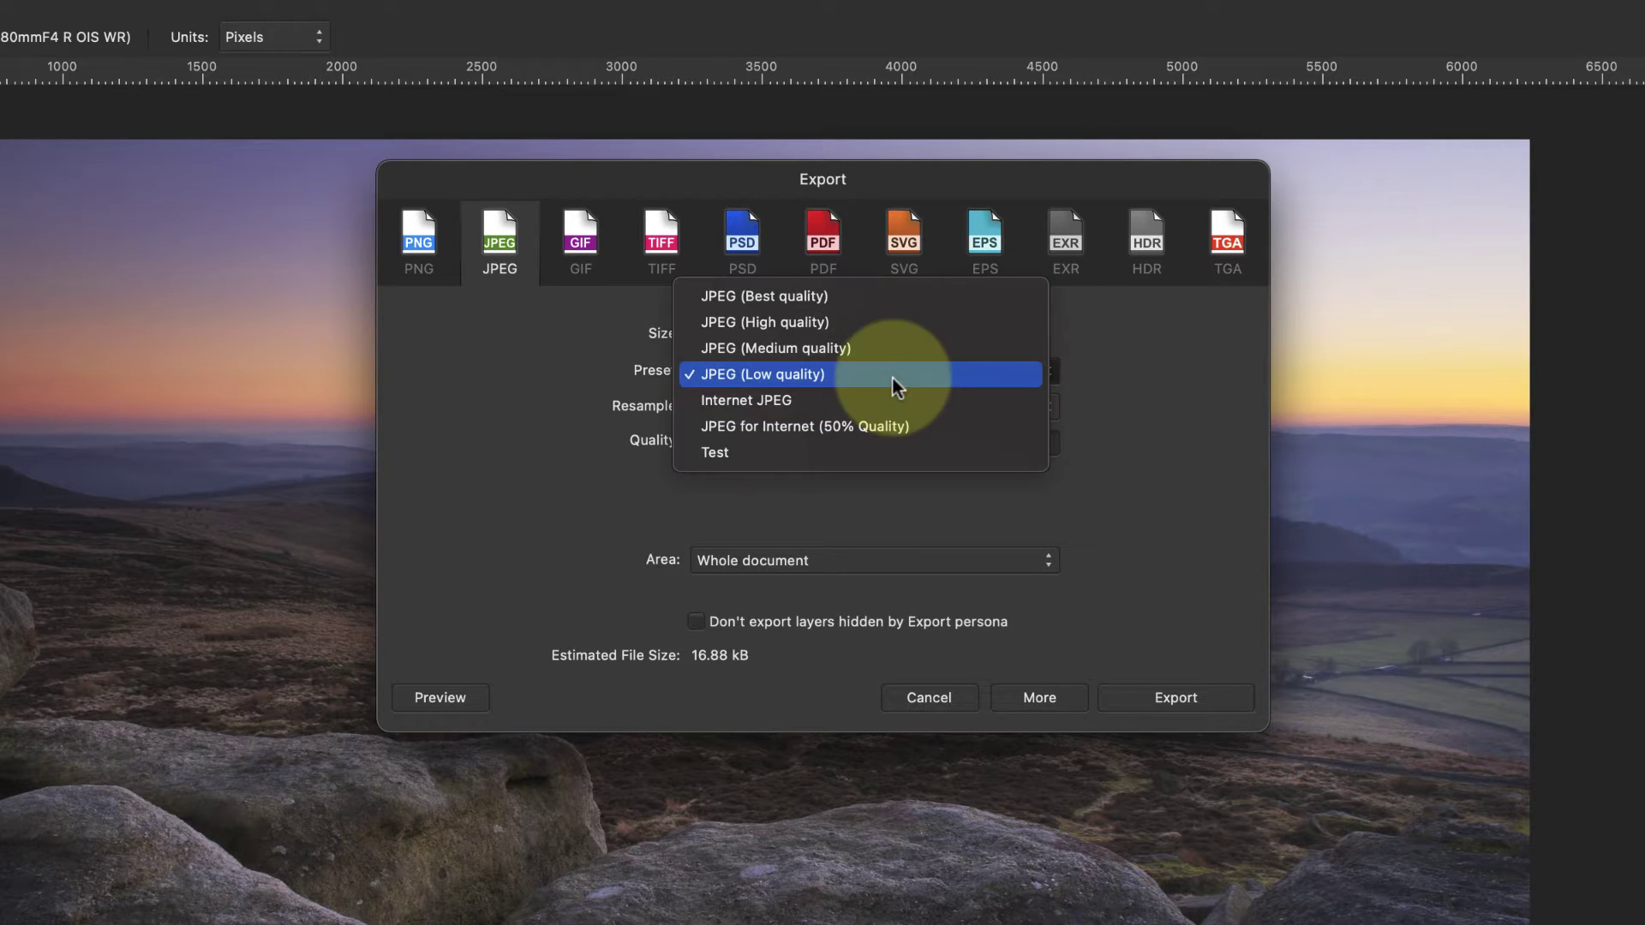
click(818, 402)
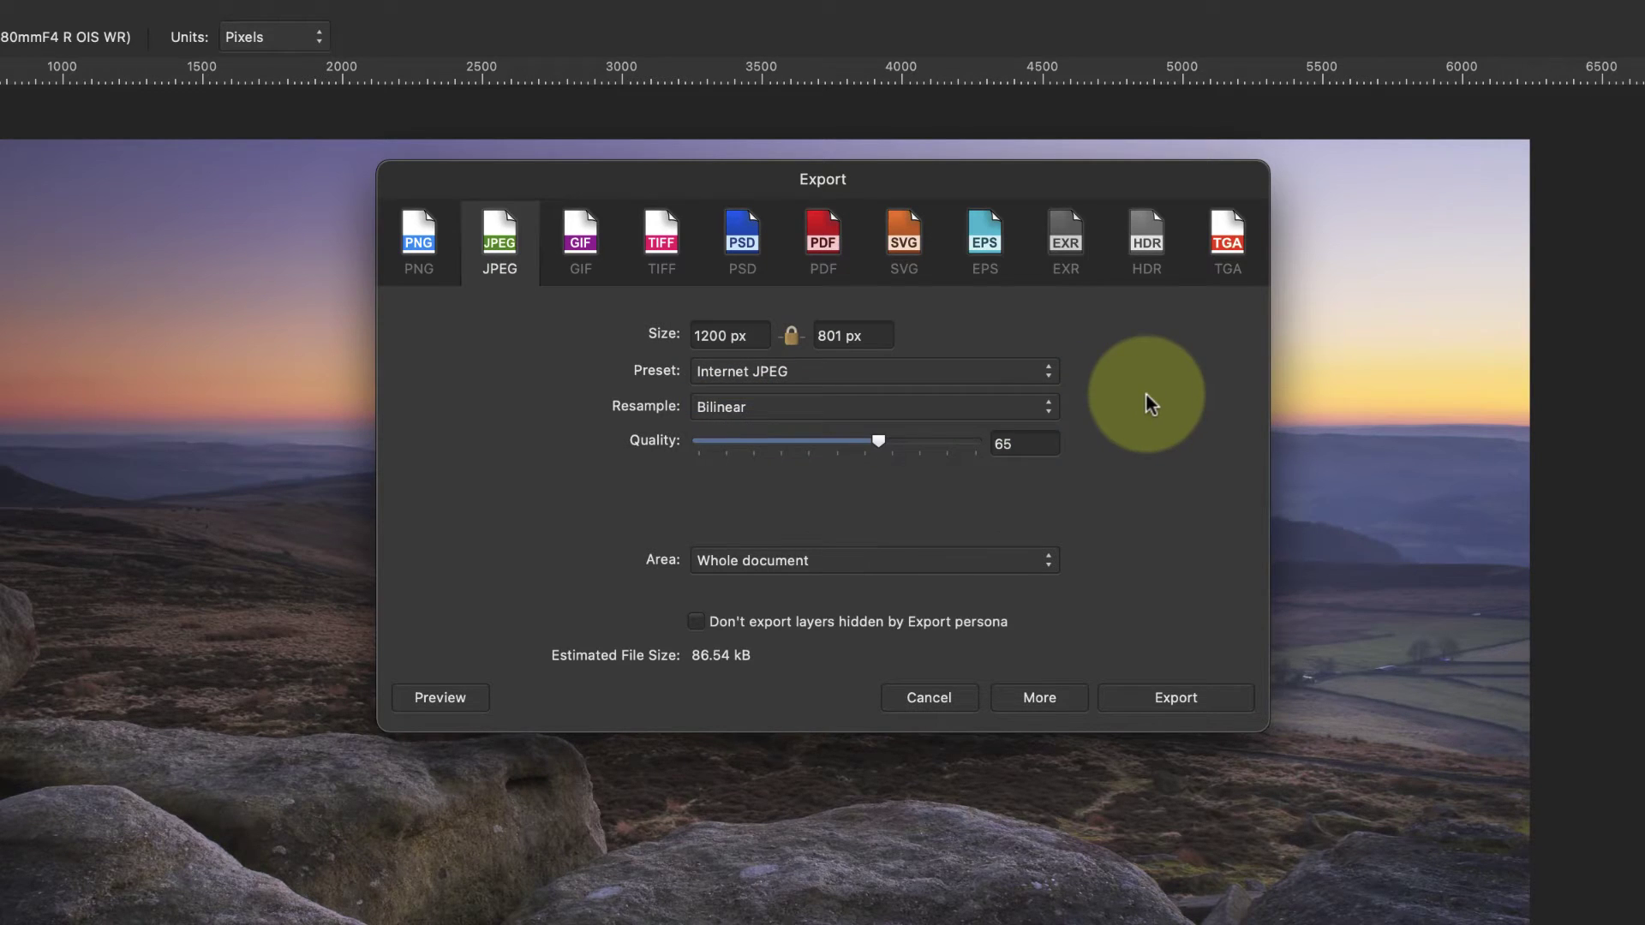
click(1045, 692)
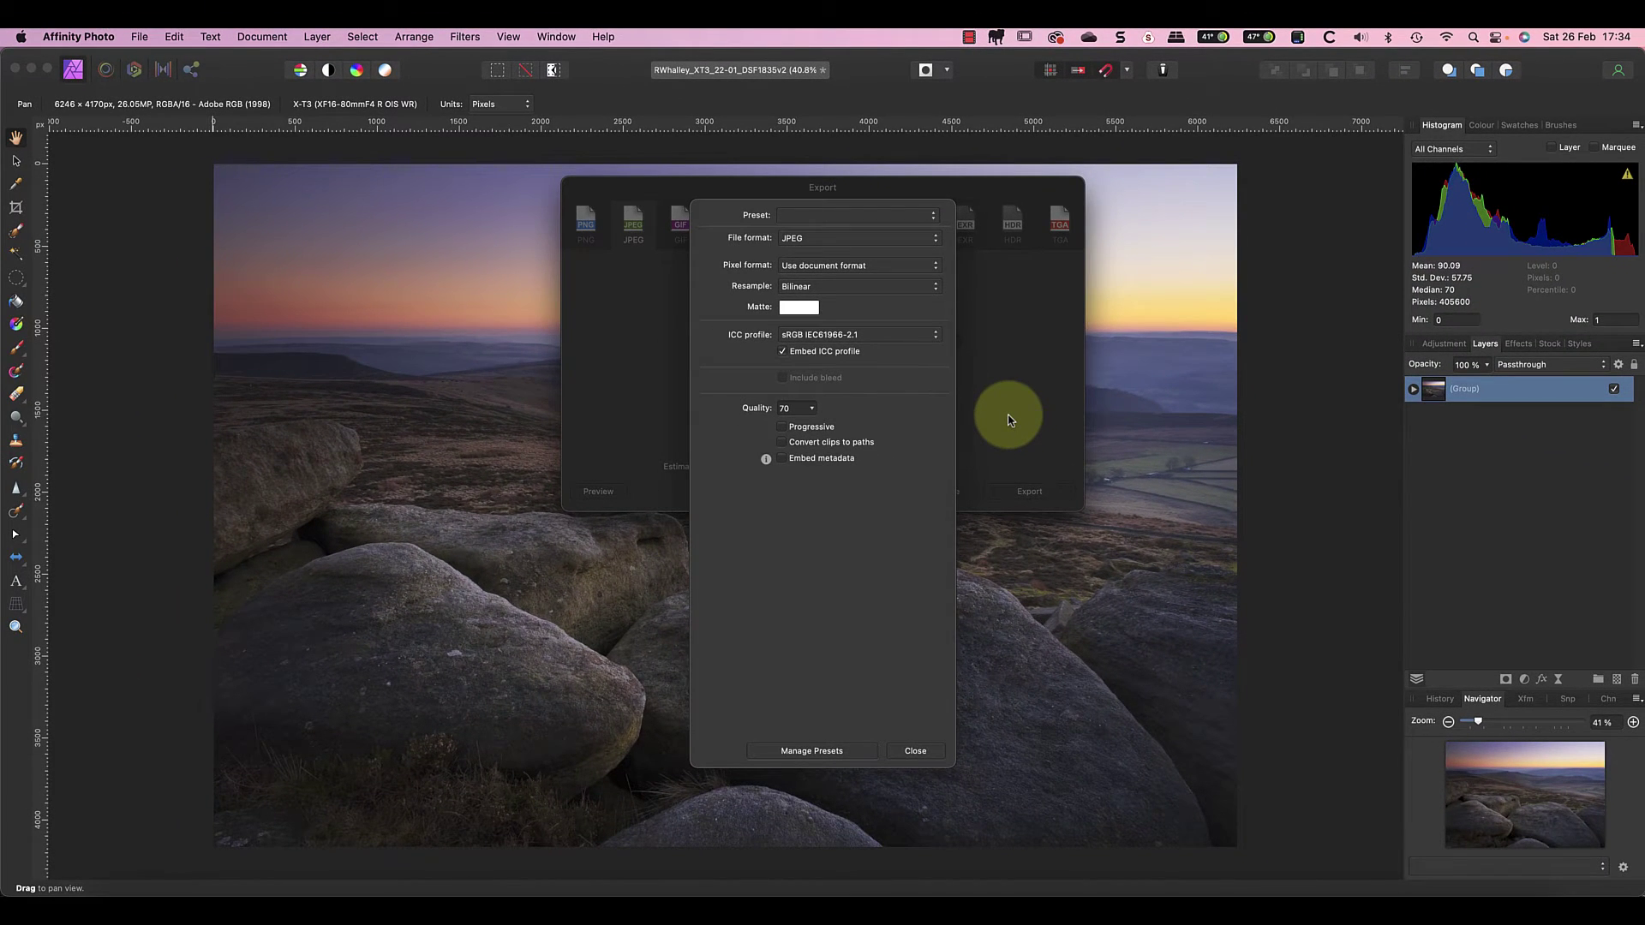
click(916, 752)
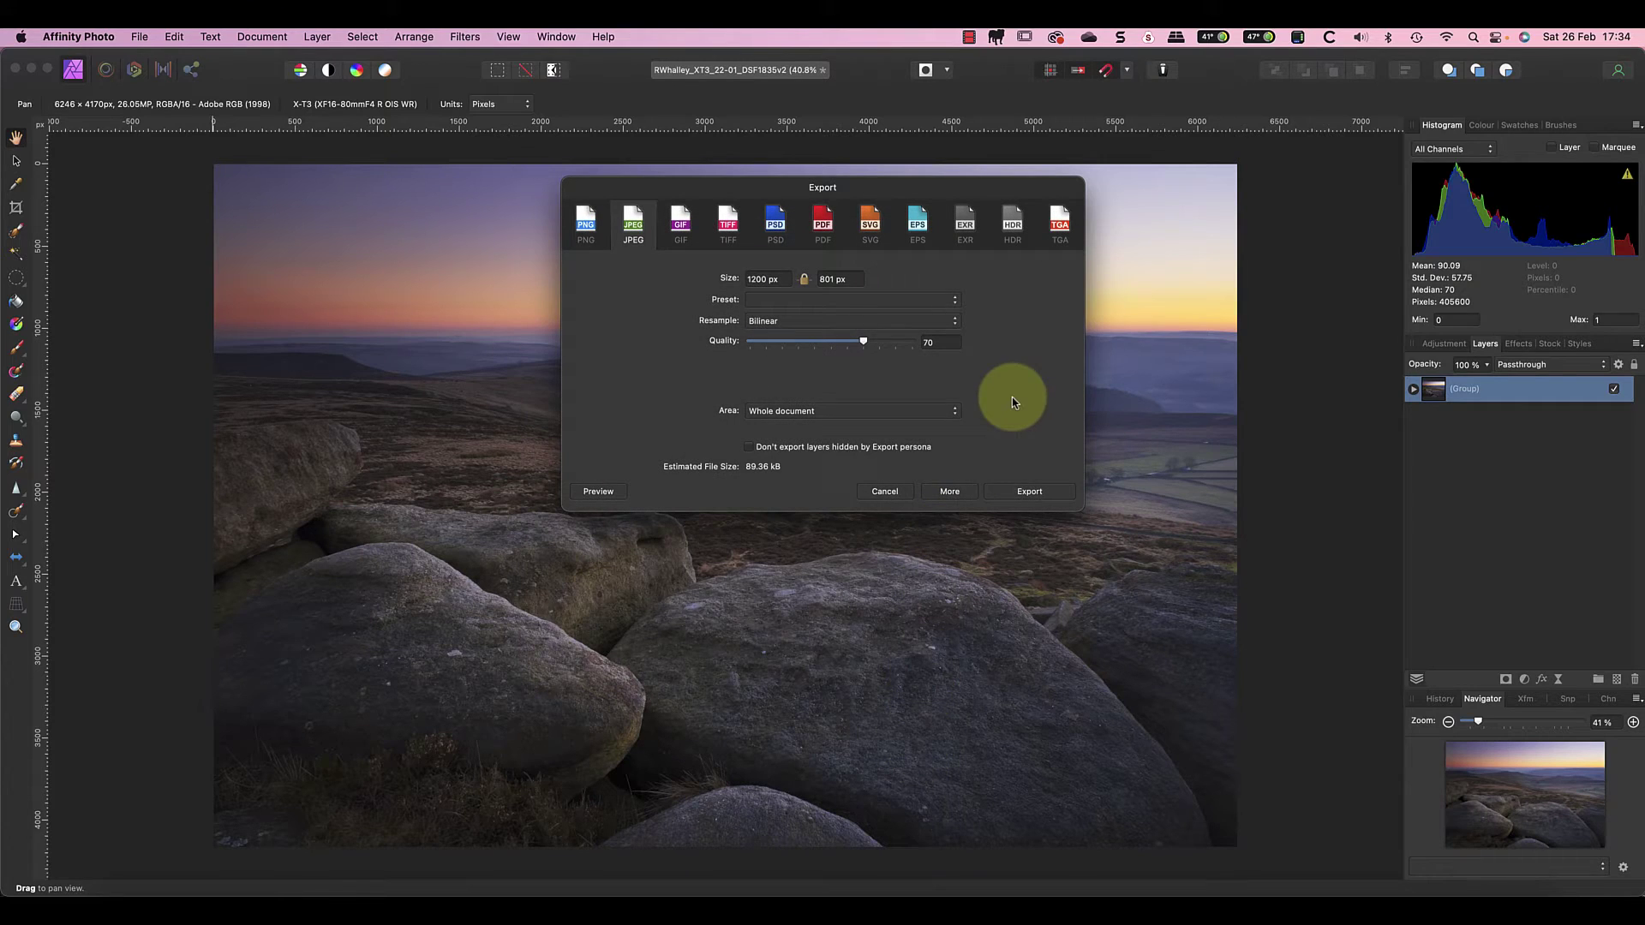
Export the JPEG and save it as Lesson 2.jpg
click(1028, 492)
text(Lesson 2.jpg)
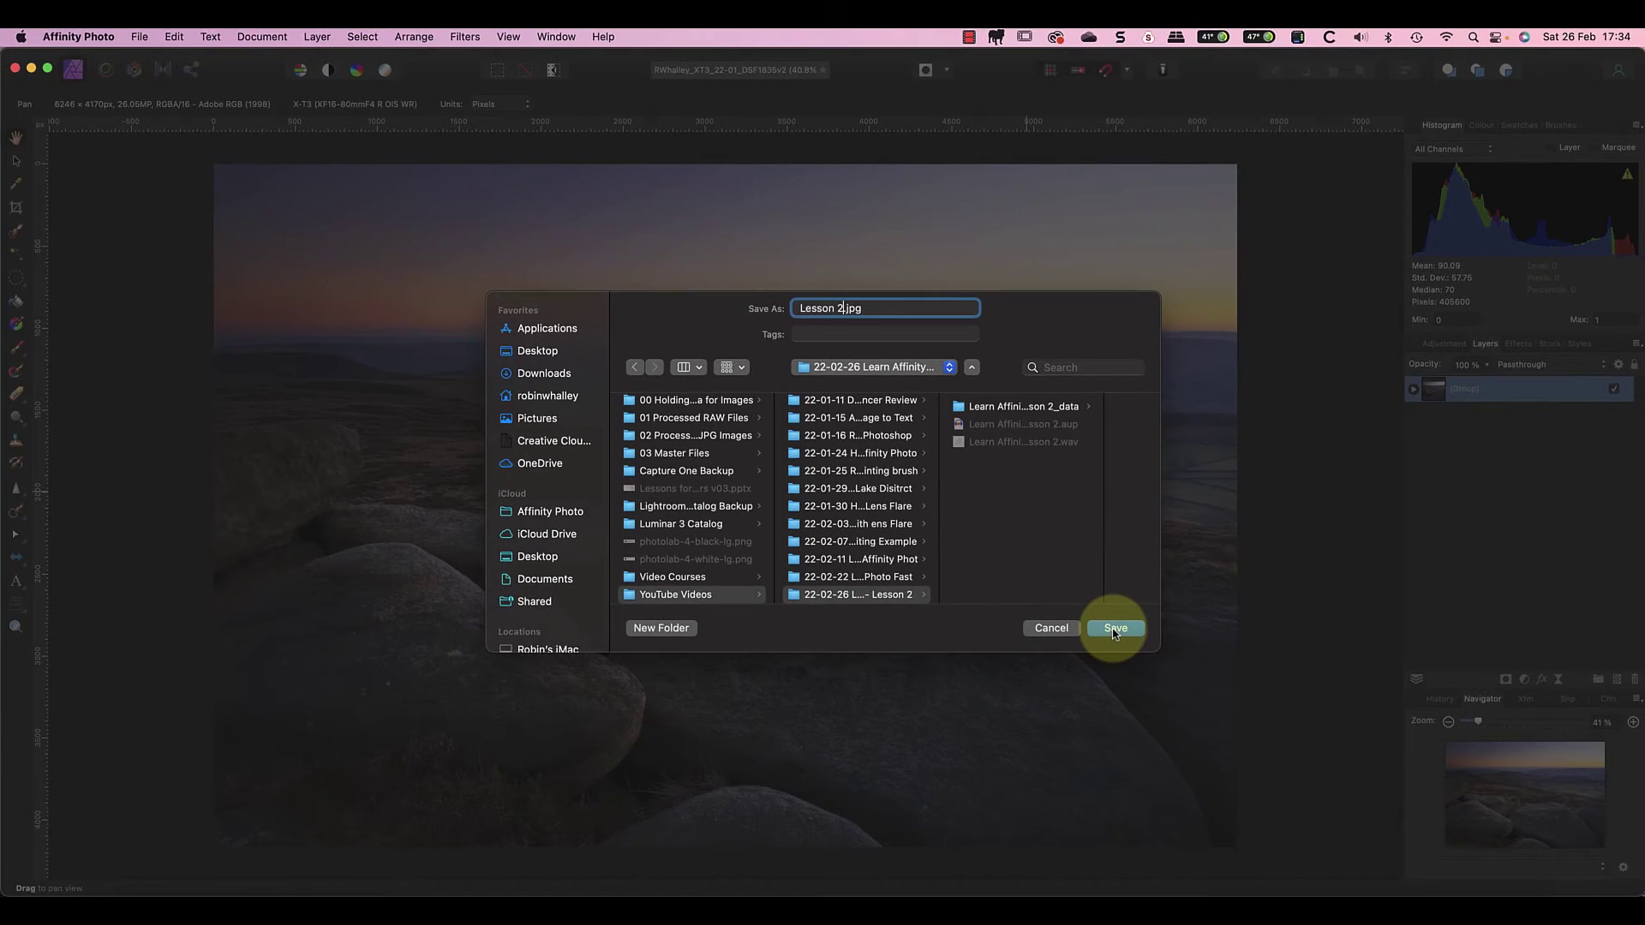
click(1114, 630)
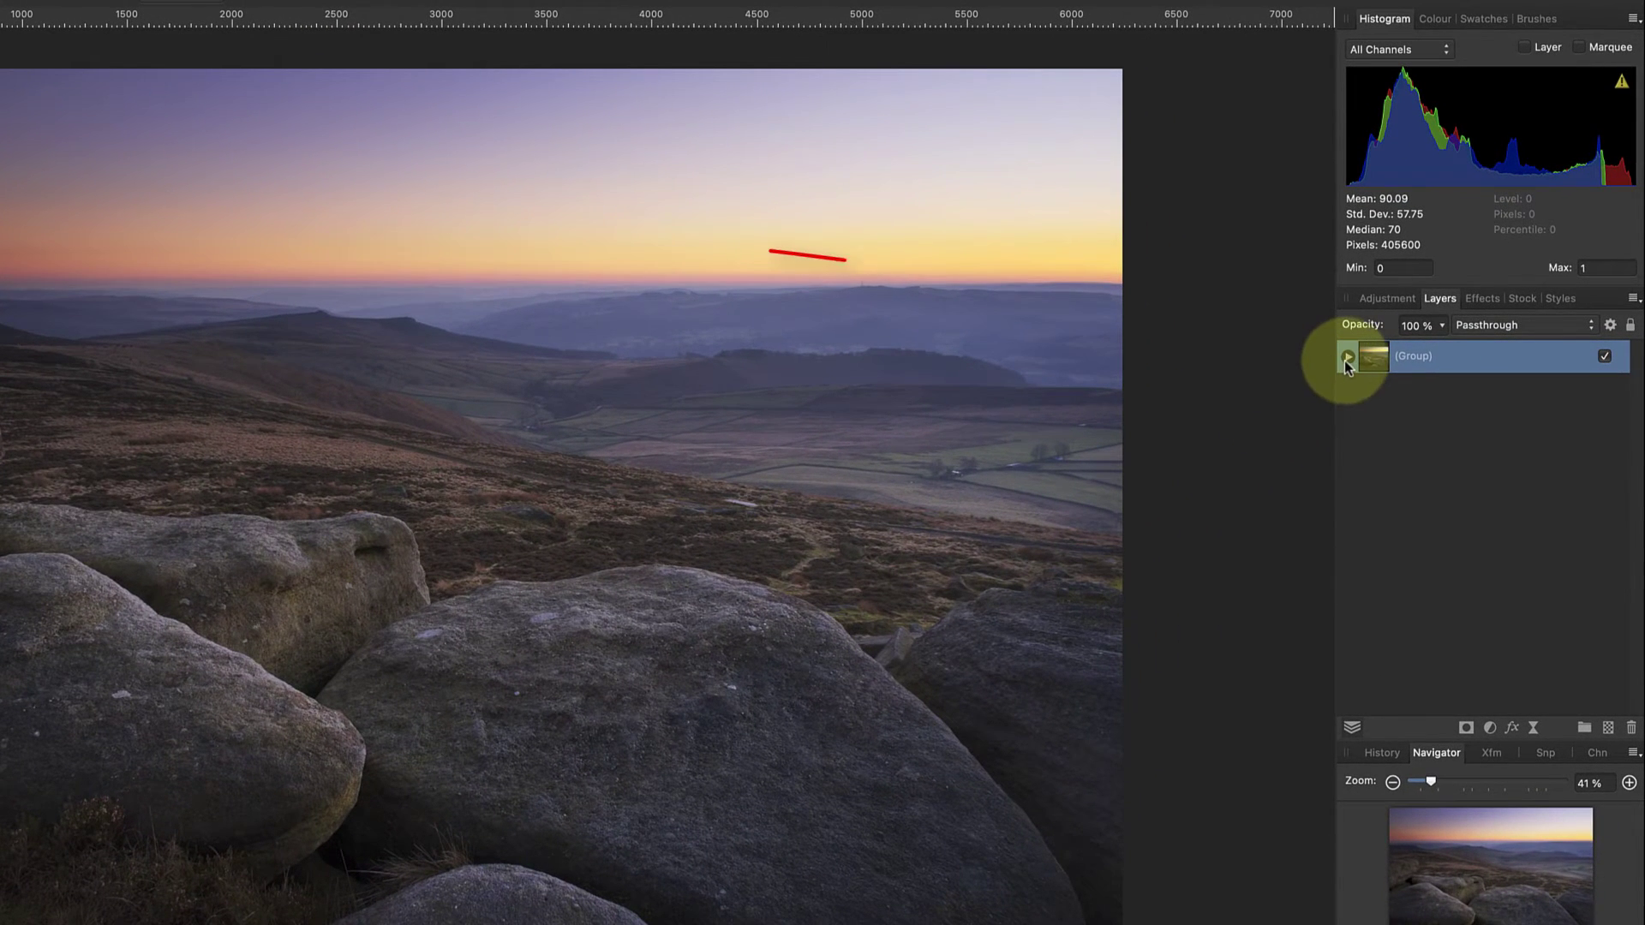
Expand the Group and hide the Curves, LUT, Clarity, Selective Colour, Levels and (Pixel) layers
click(1347, 361)
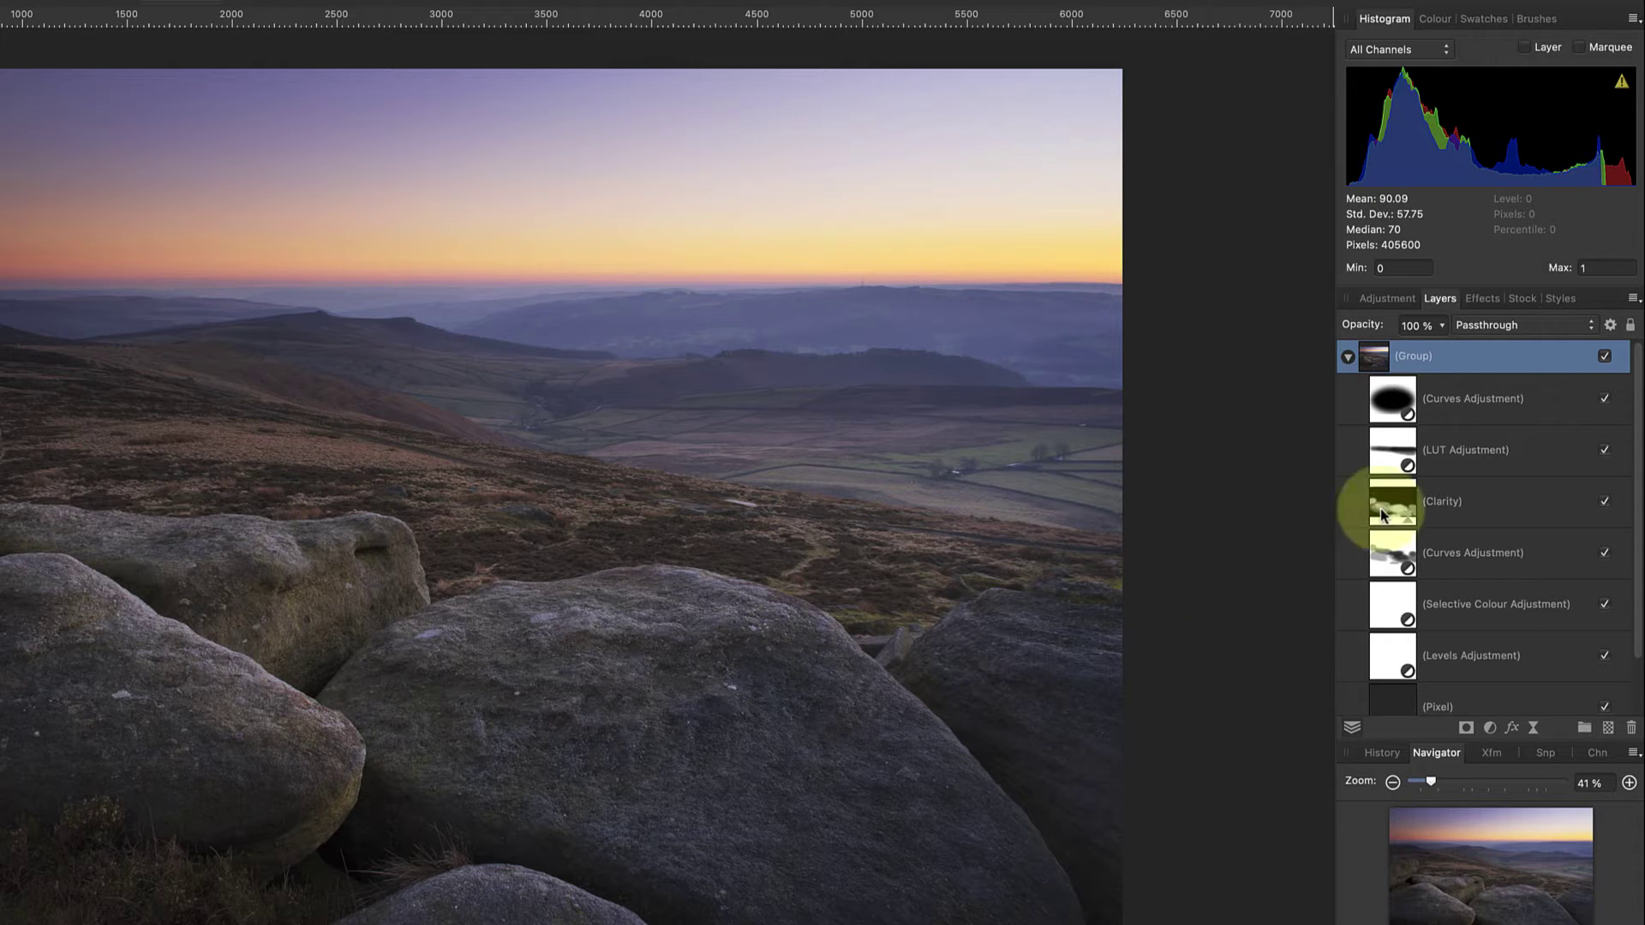
click(1606, 402)
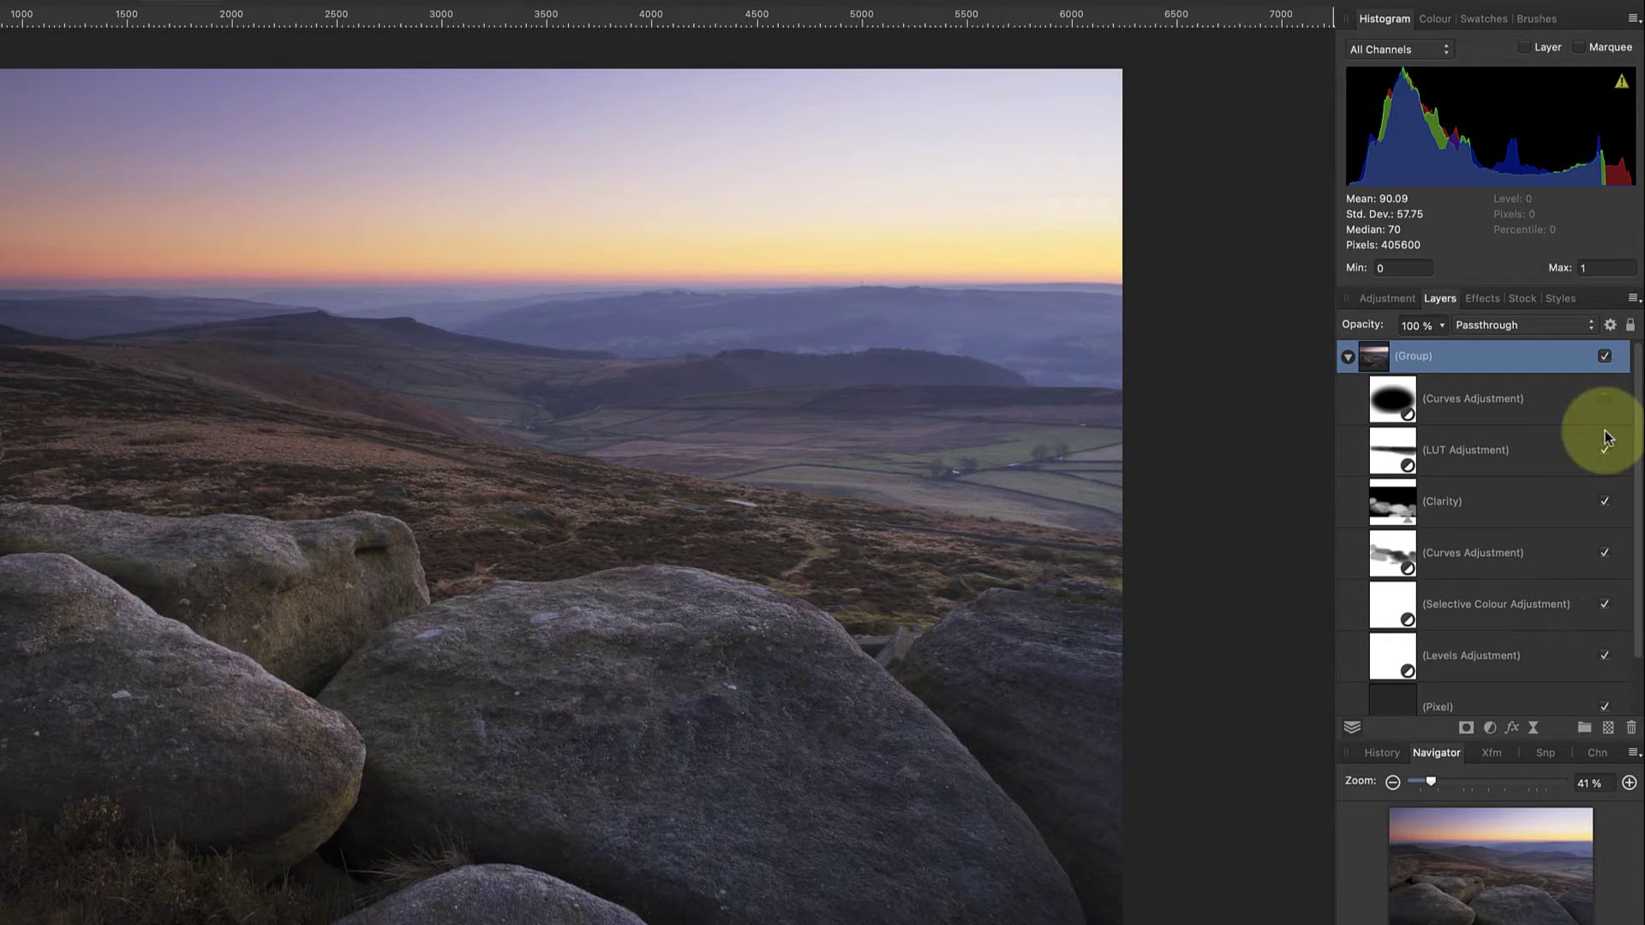
click(1604, 502)
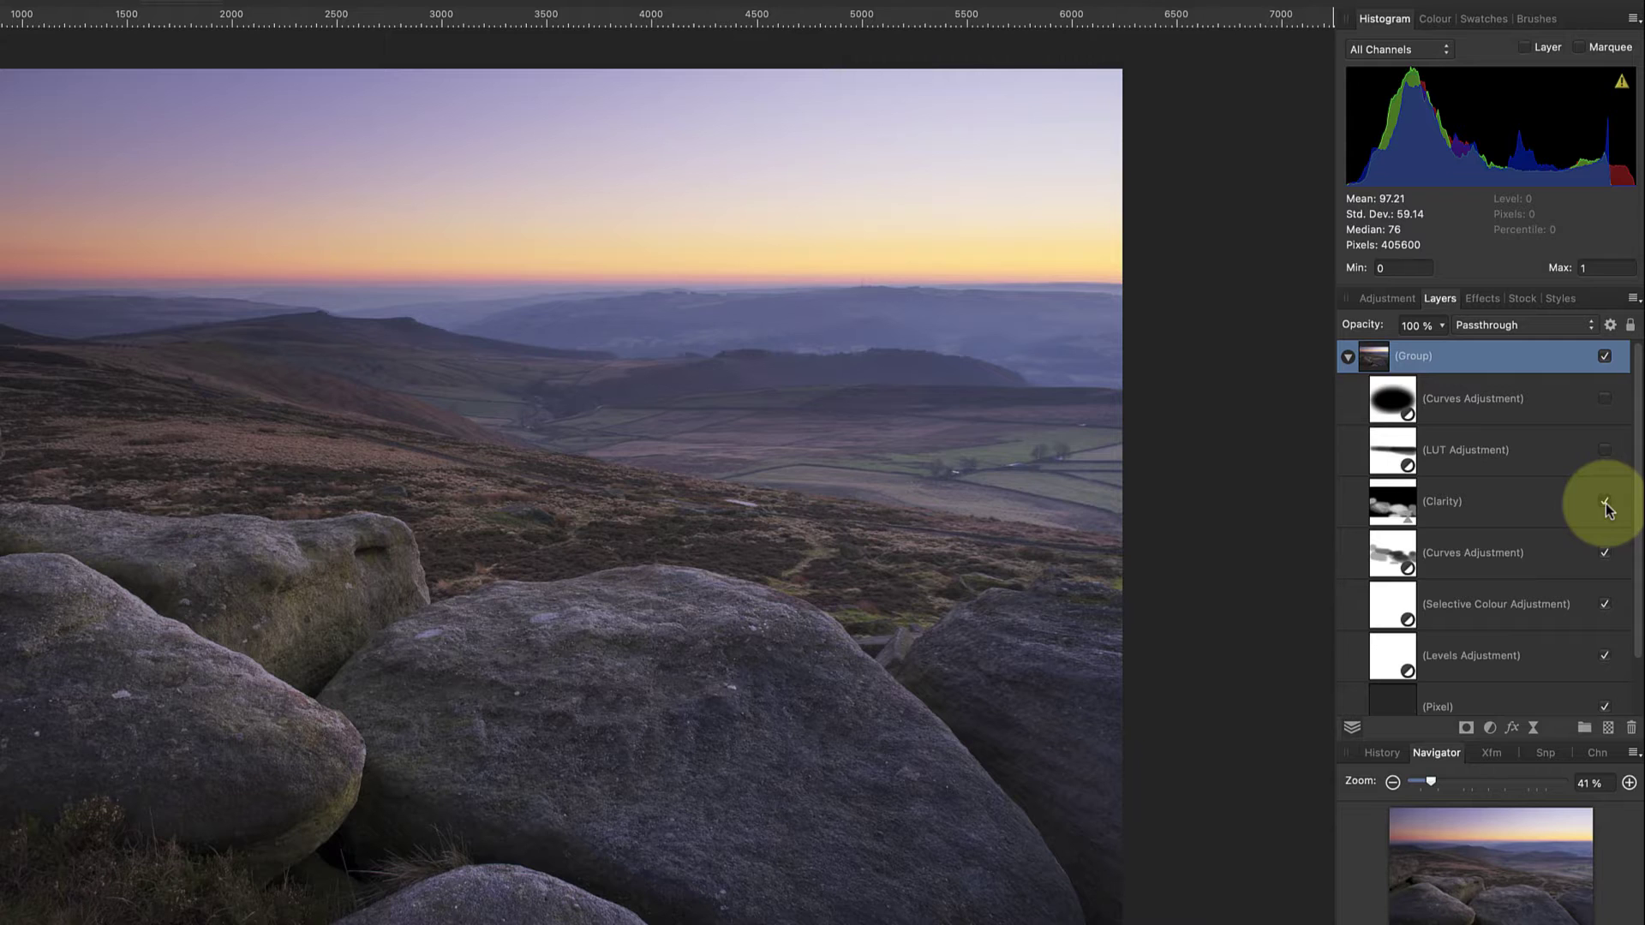
click(1606, 552)
click(1604, 604)
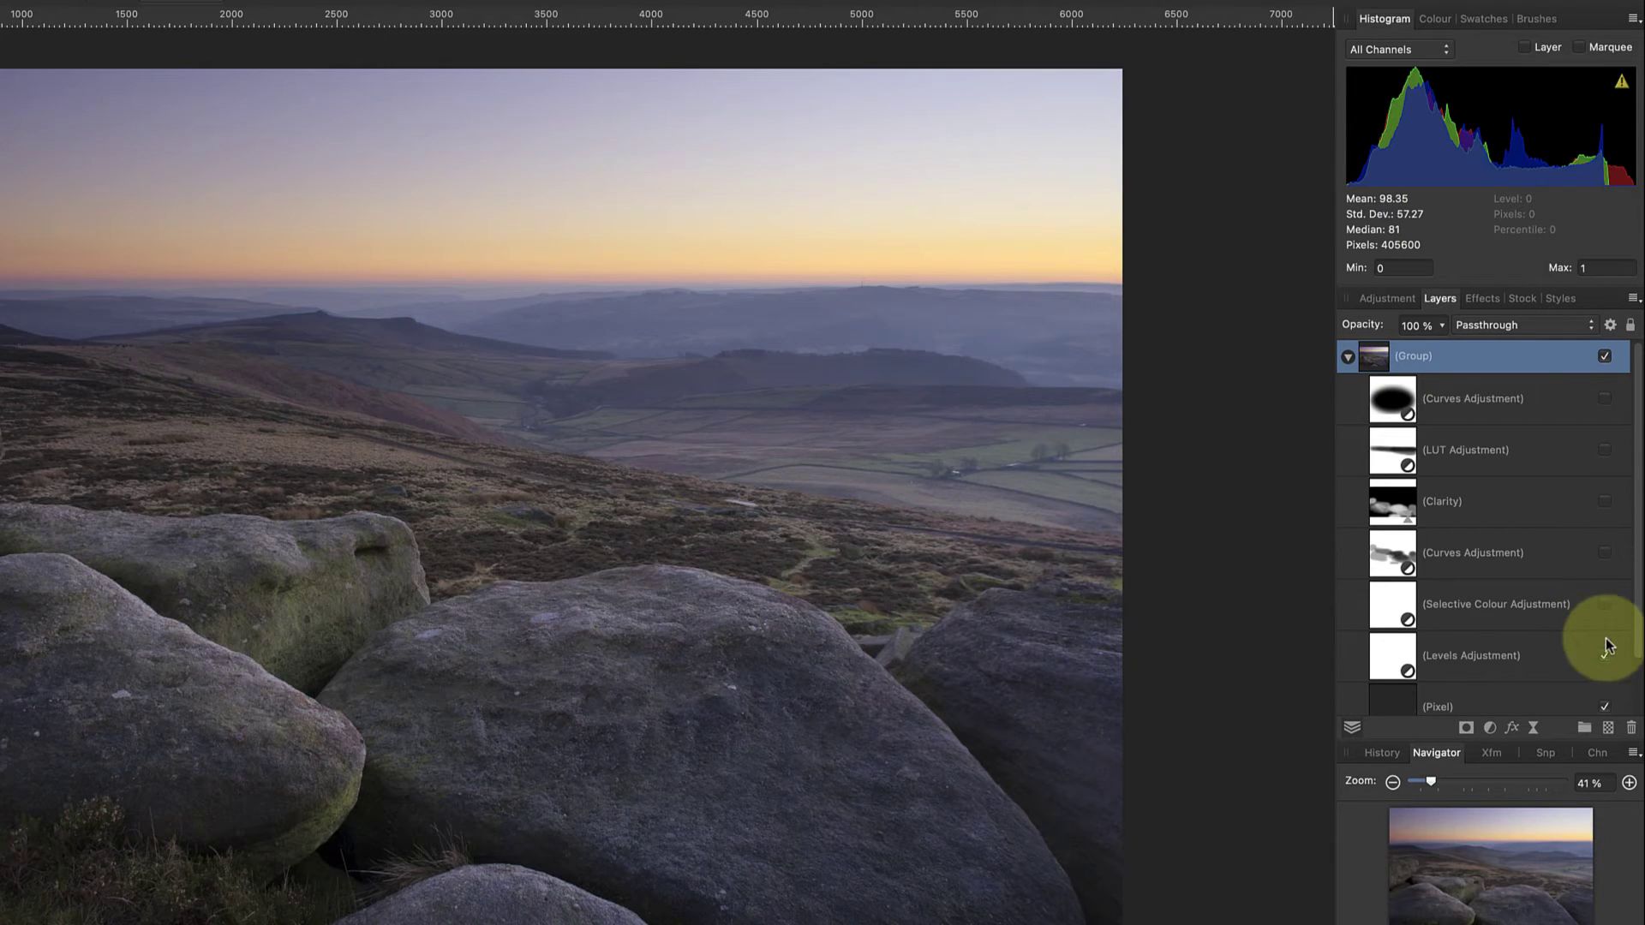
click(1606, 657)
scroll(1604, 653, down, 2)
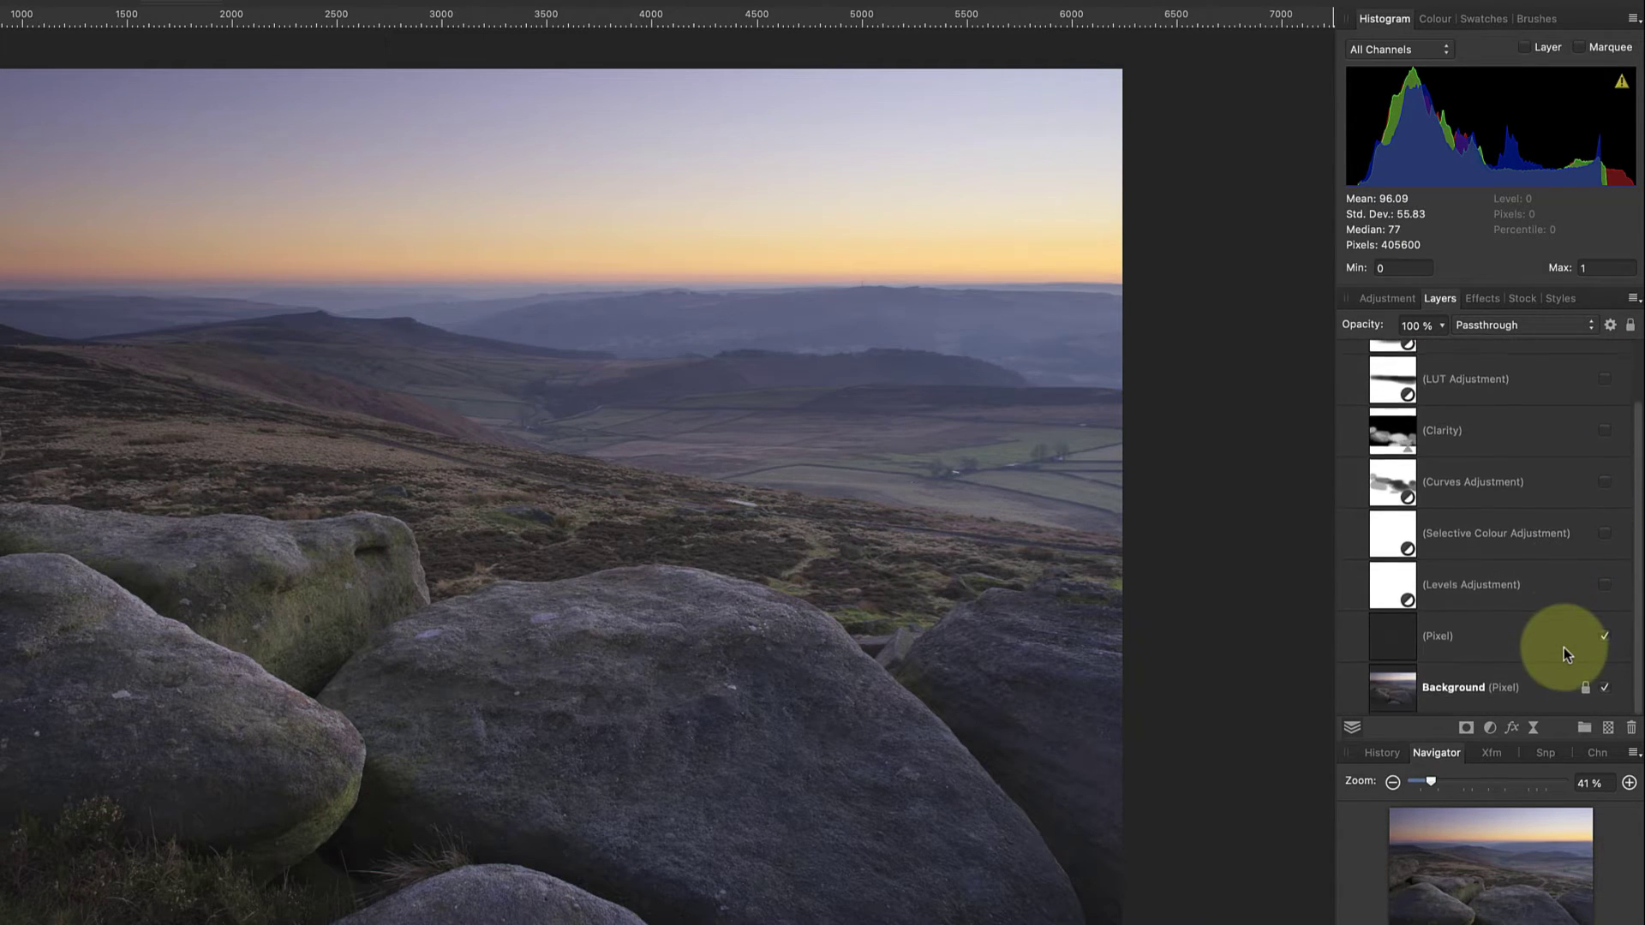
click(1605, 642)
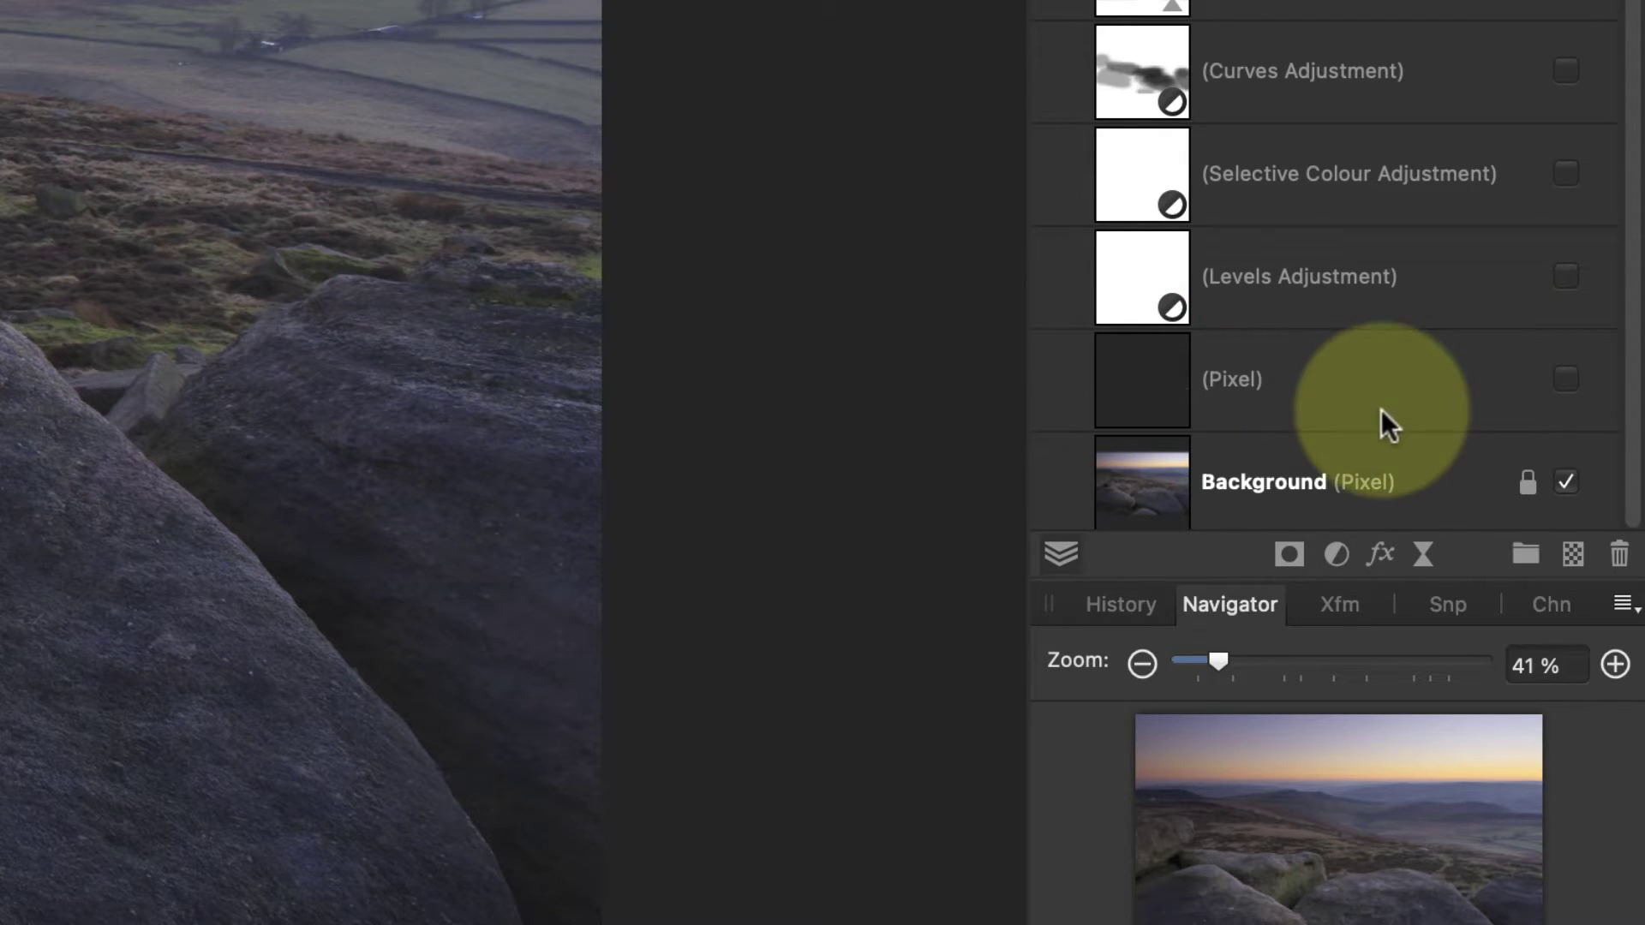
Duplicate Background, then re-show the (Pixel), Levels, Selective Colour, Curves and Clarity layers
right_click(1251, 485)
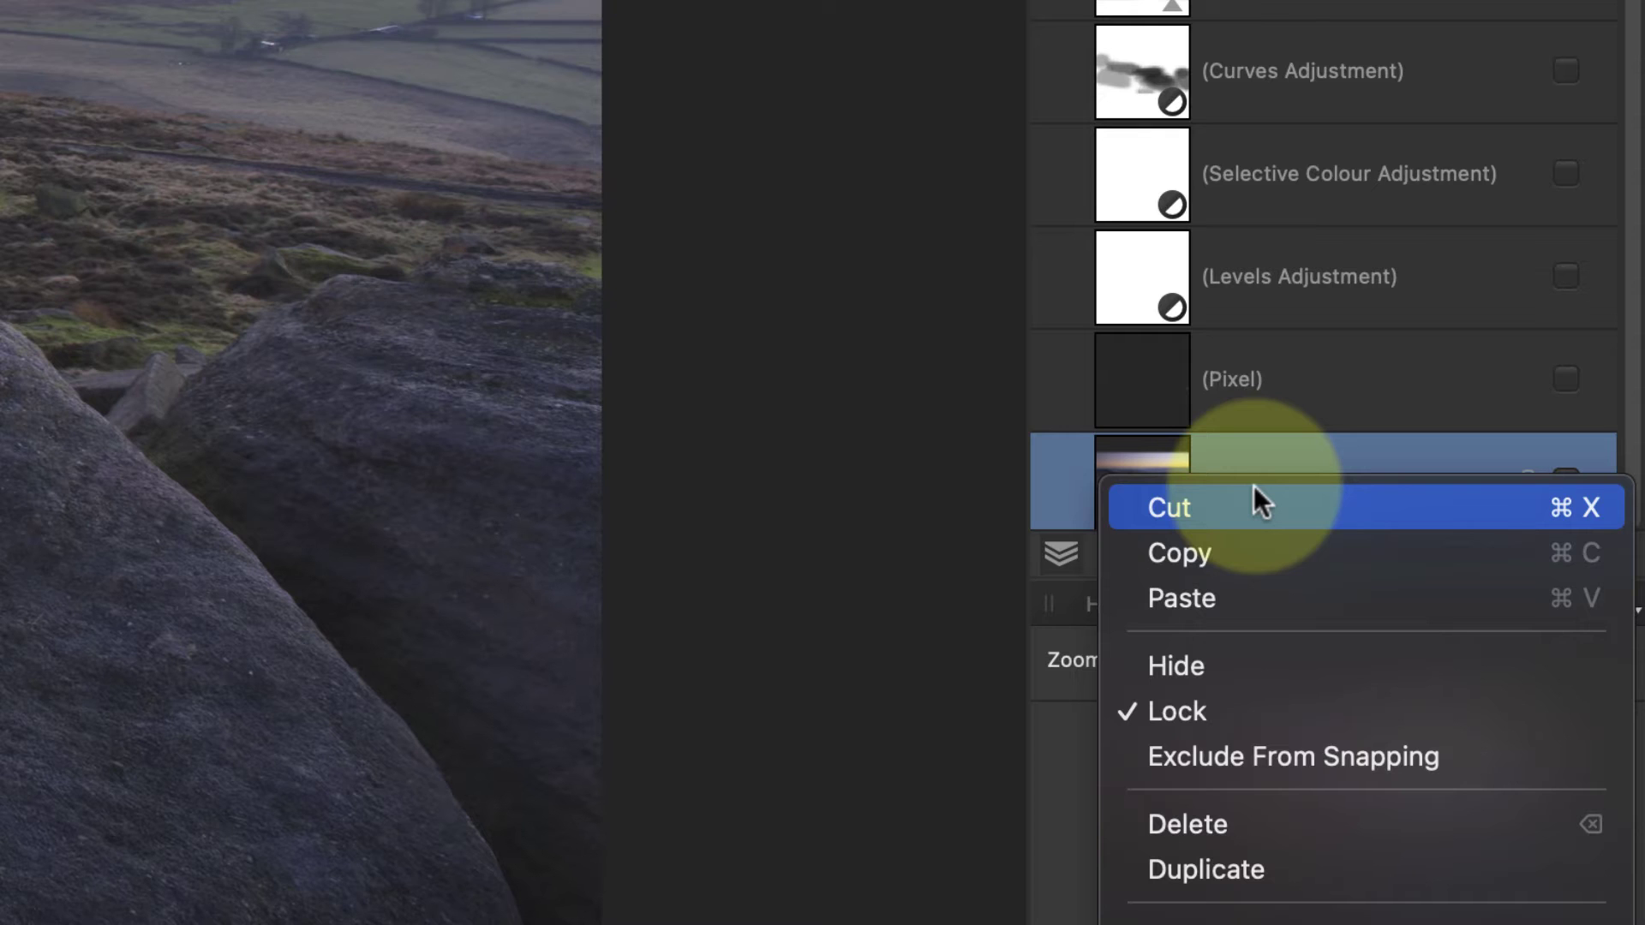
click(1263, 857)
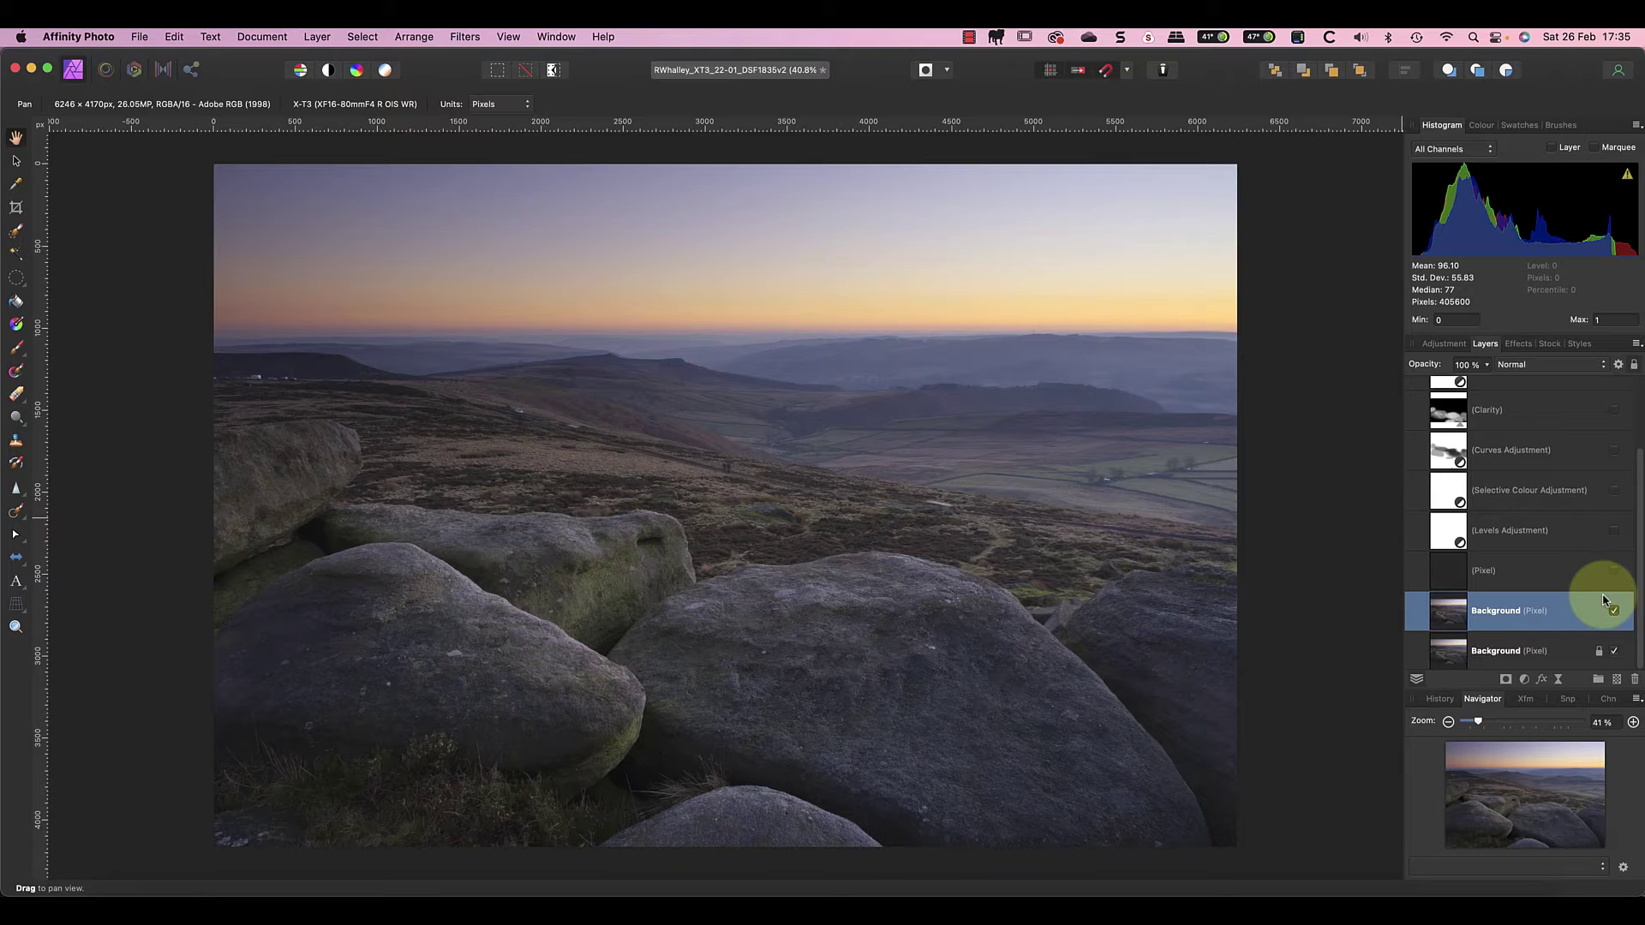
click(1614, 569)
click(1615, 529)
click(1614, 490)
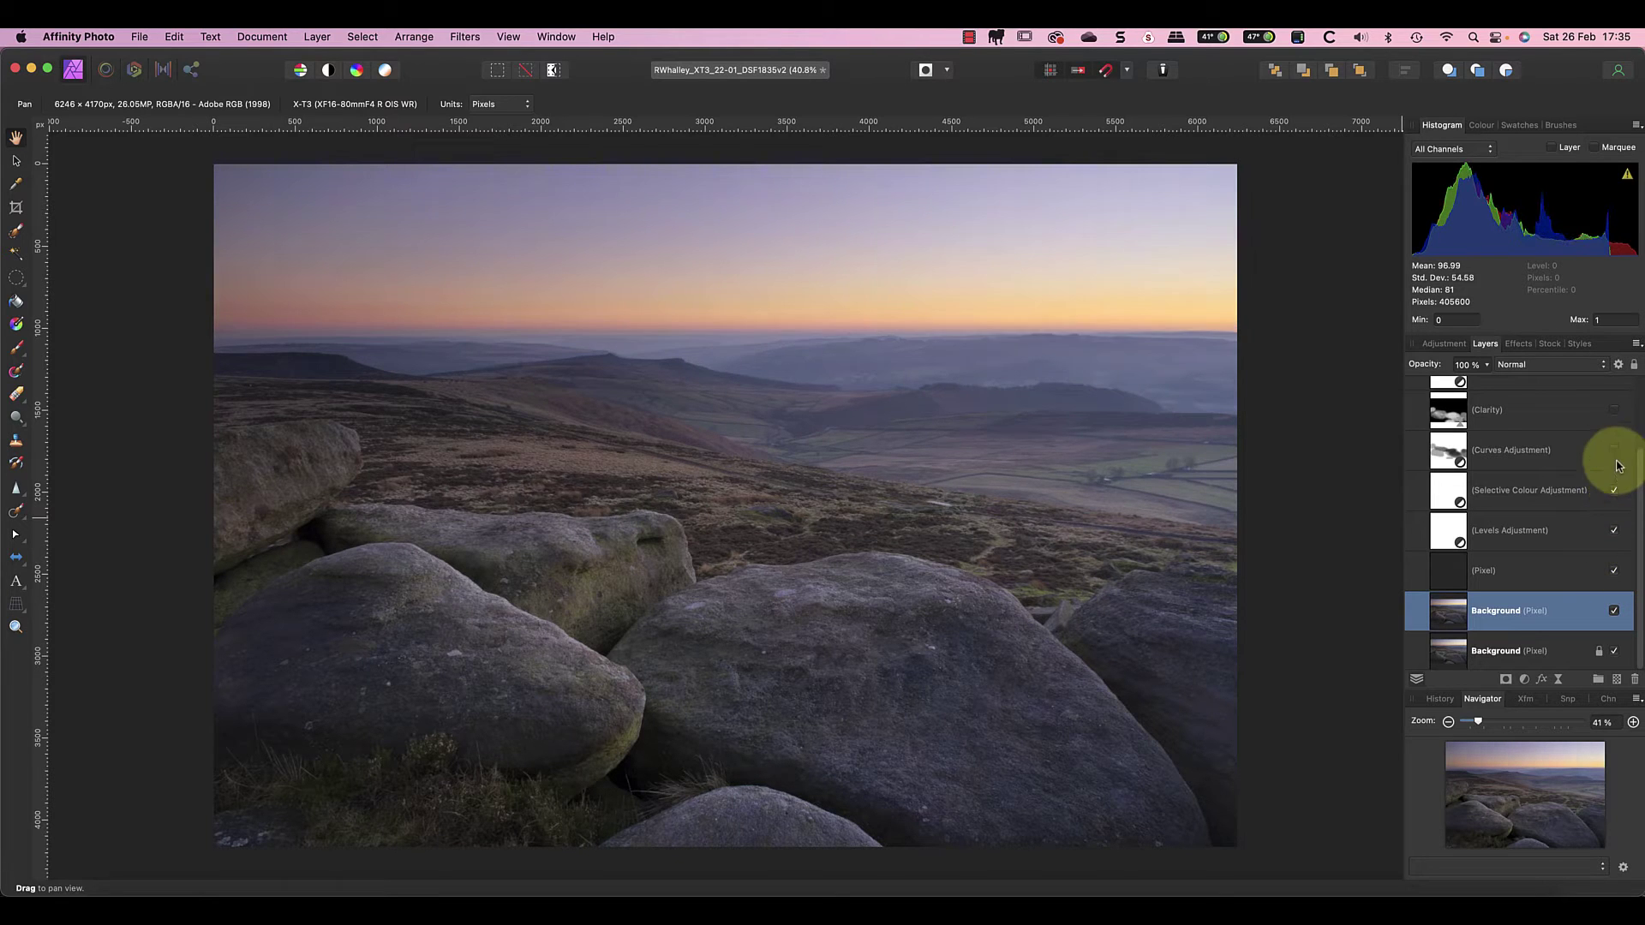
click(1614, 451)
click(1615, 409)
scroll(1598, 447, up, 2)
scroll(1599, 448, up, 1)
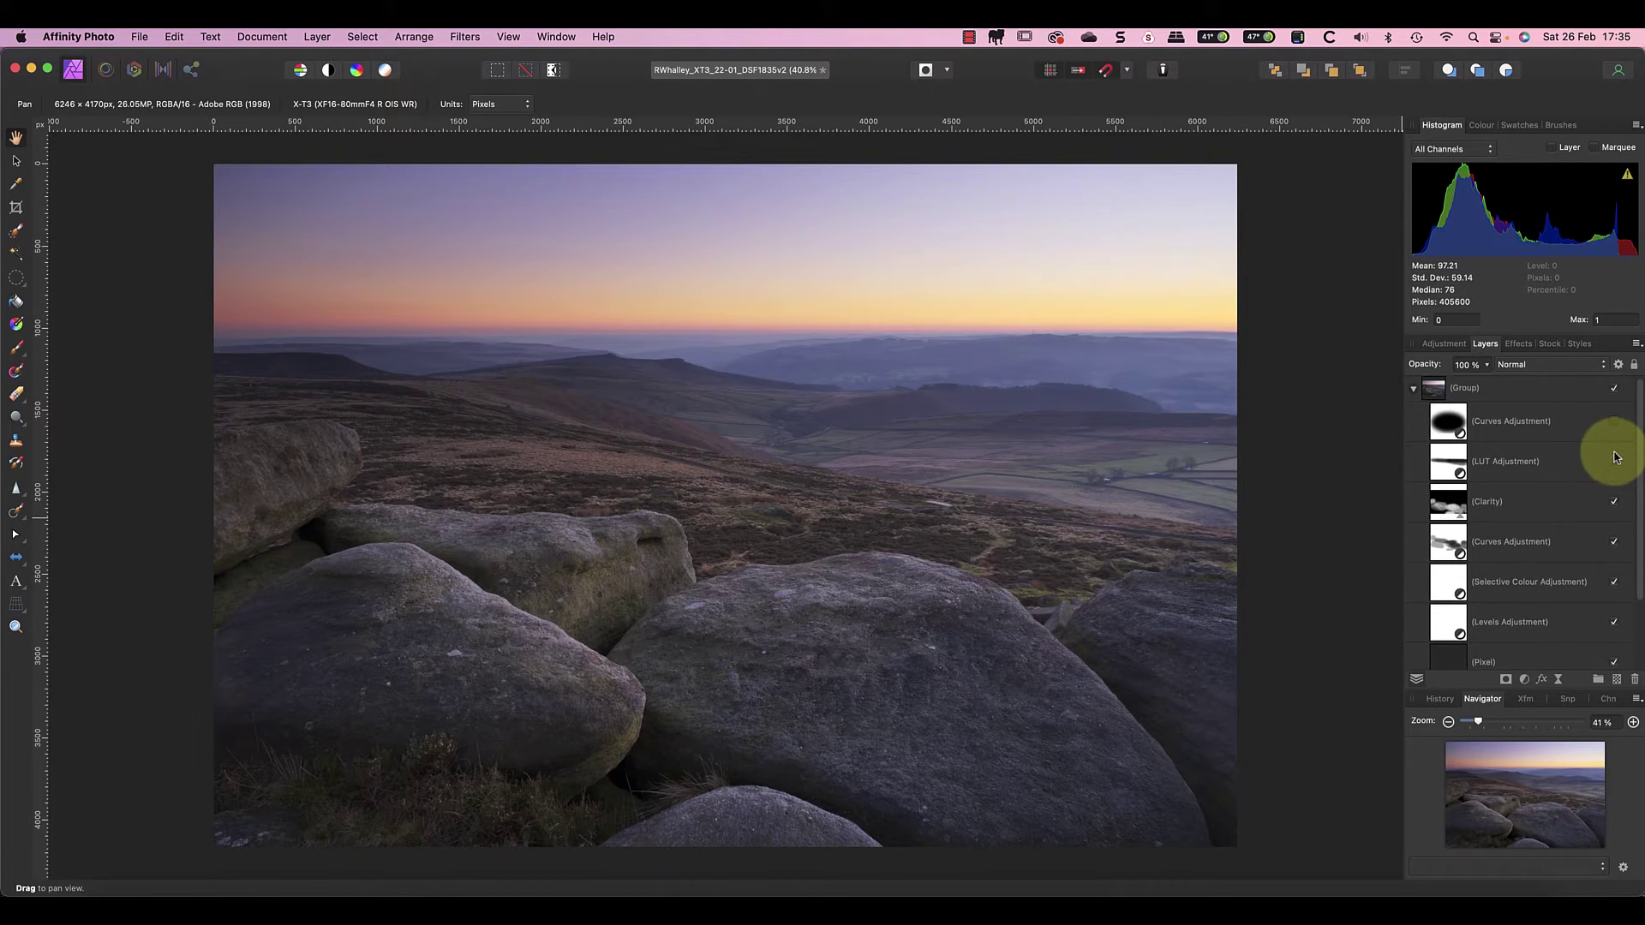
click(1615, 419)
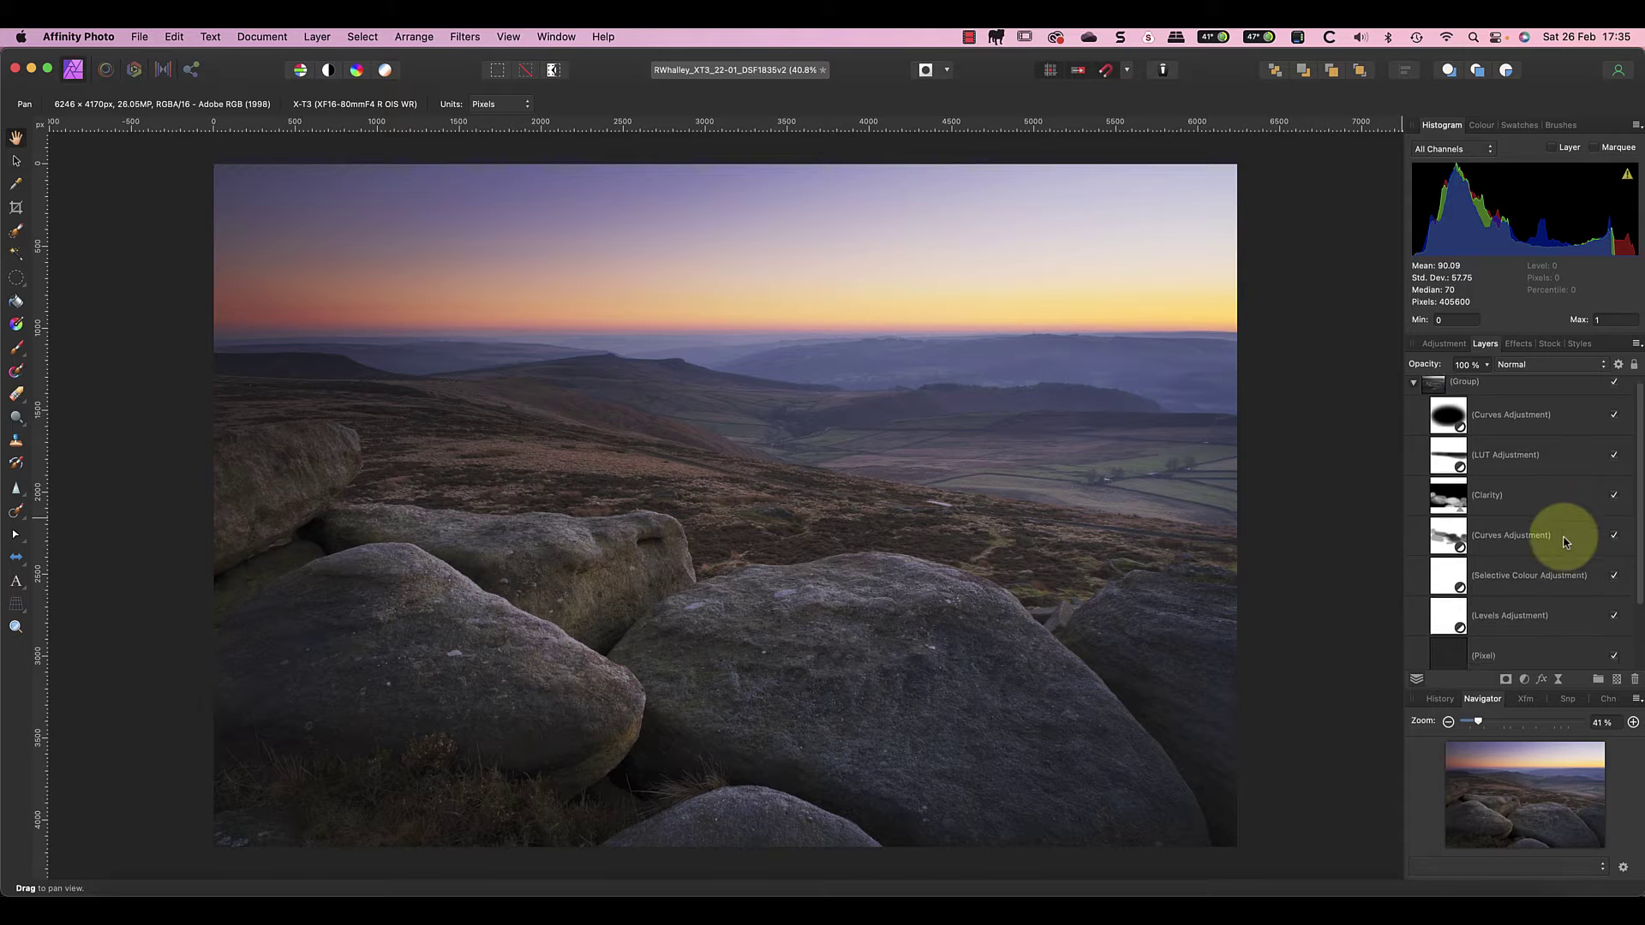
scroll(1565, 540, down, 2)
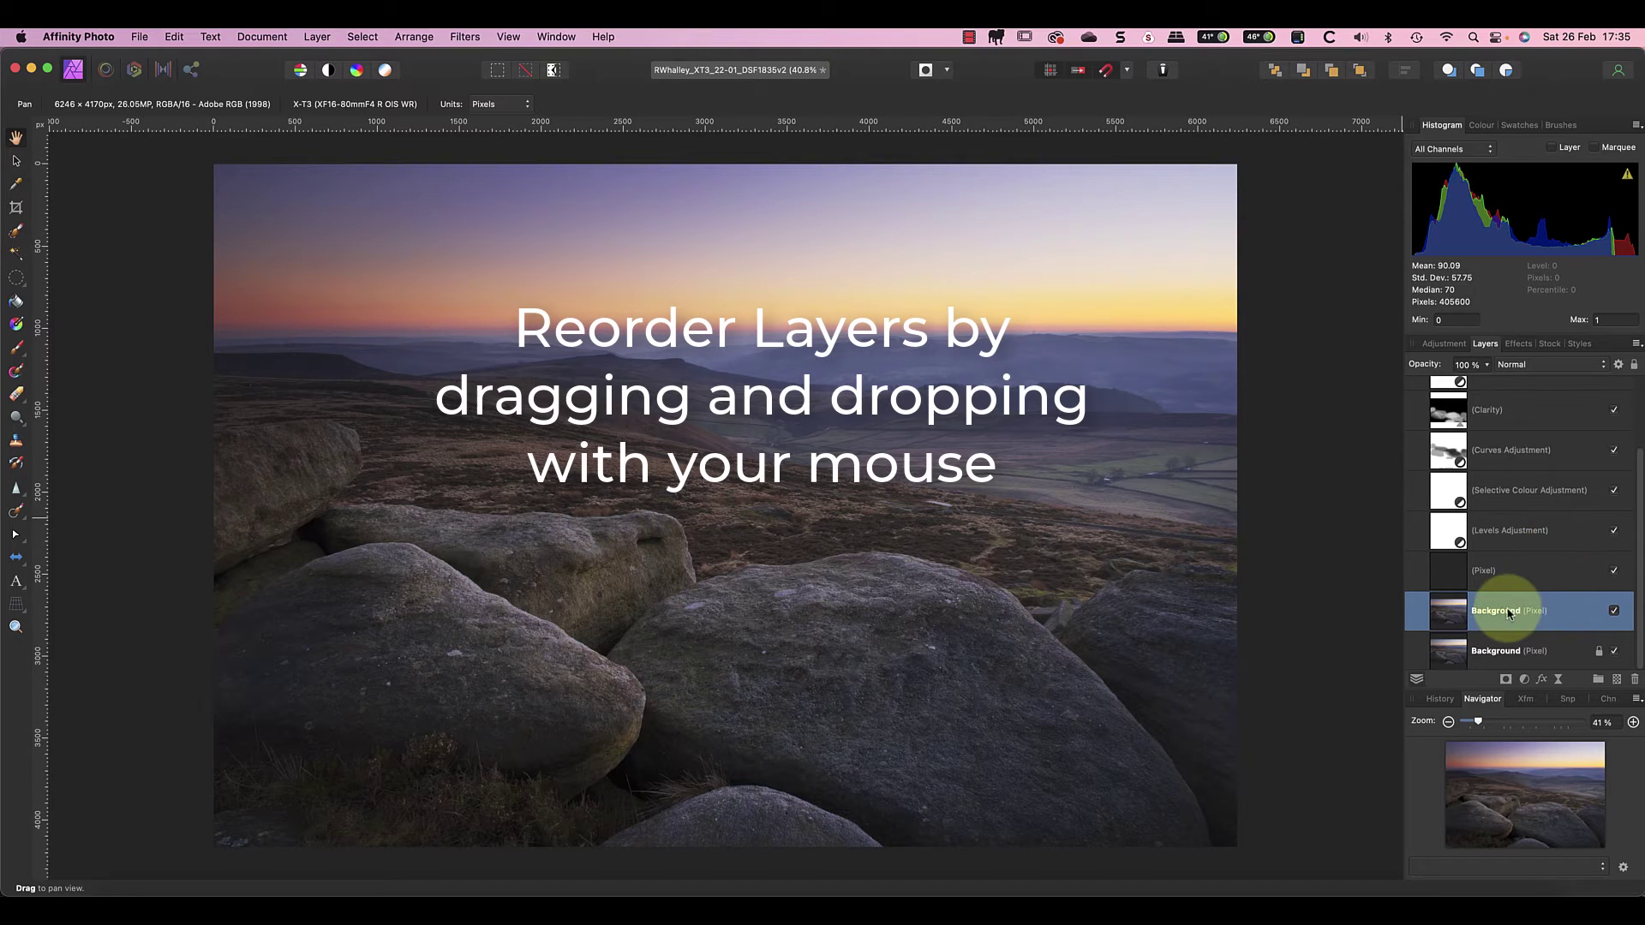
Move the duplicate Background layer above the group, then toggle its visibility to compare
mouse_move(1451, 610)
mouse_down()
mouse_move(1482, 545)
mouse_move(1461, 388)
mouse_up()
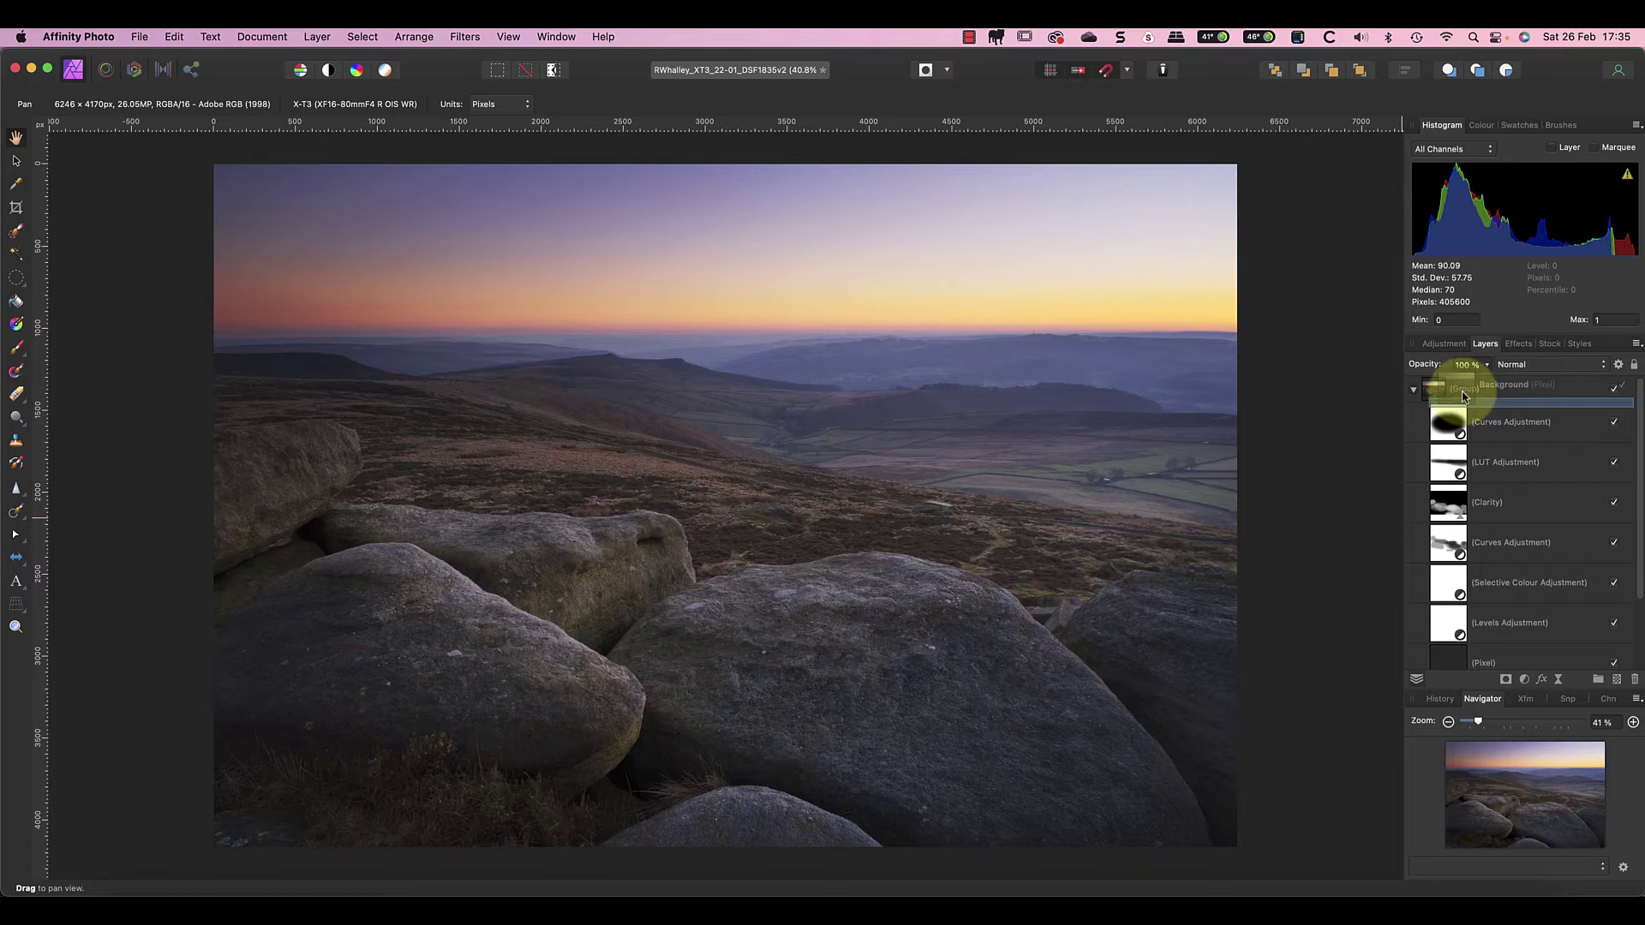
drag(1462, 389, 1457, 383)
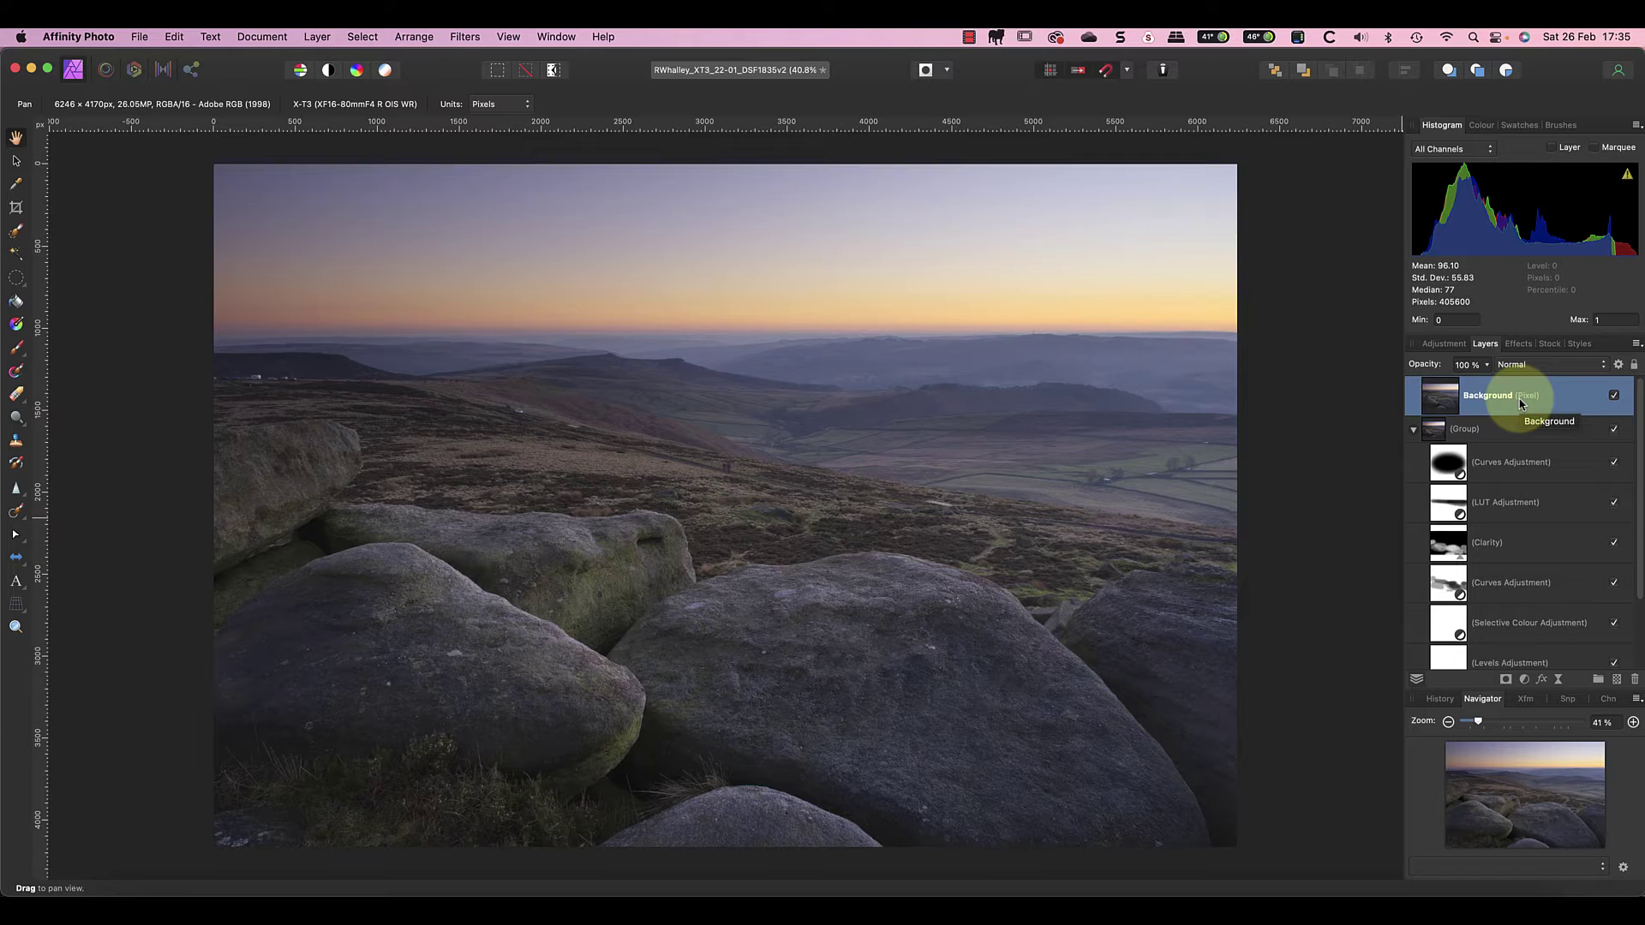
click(1614, 396)
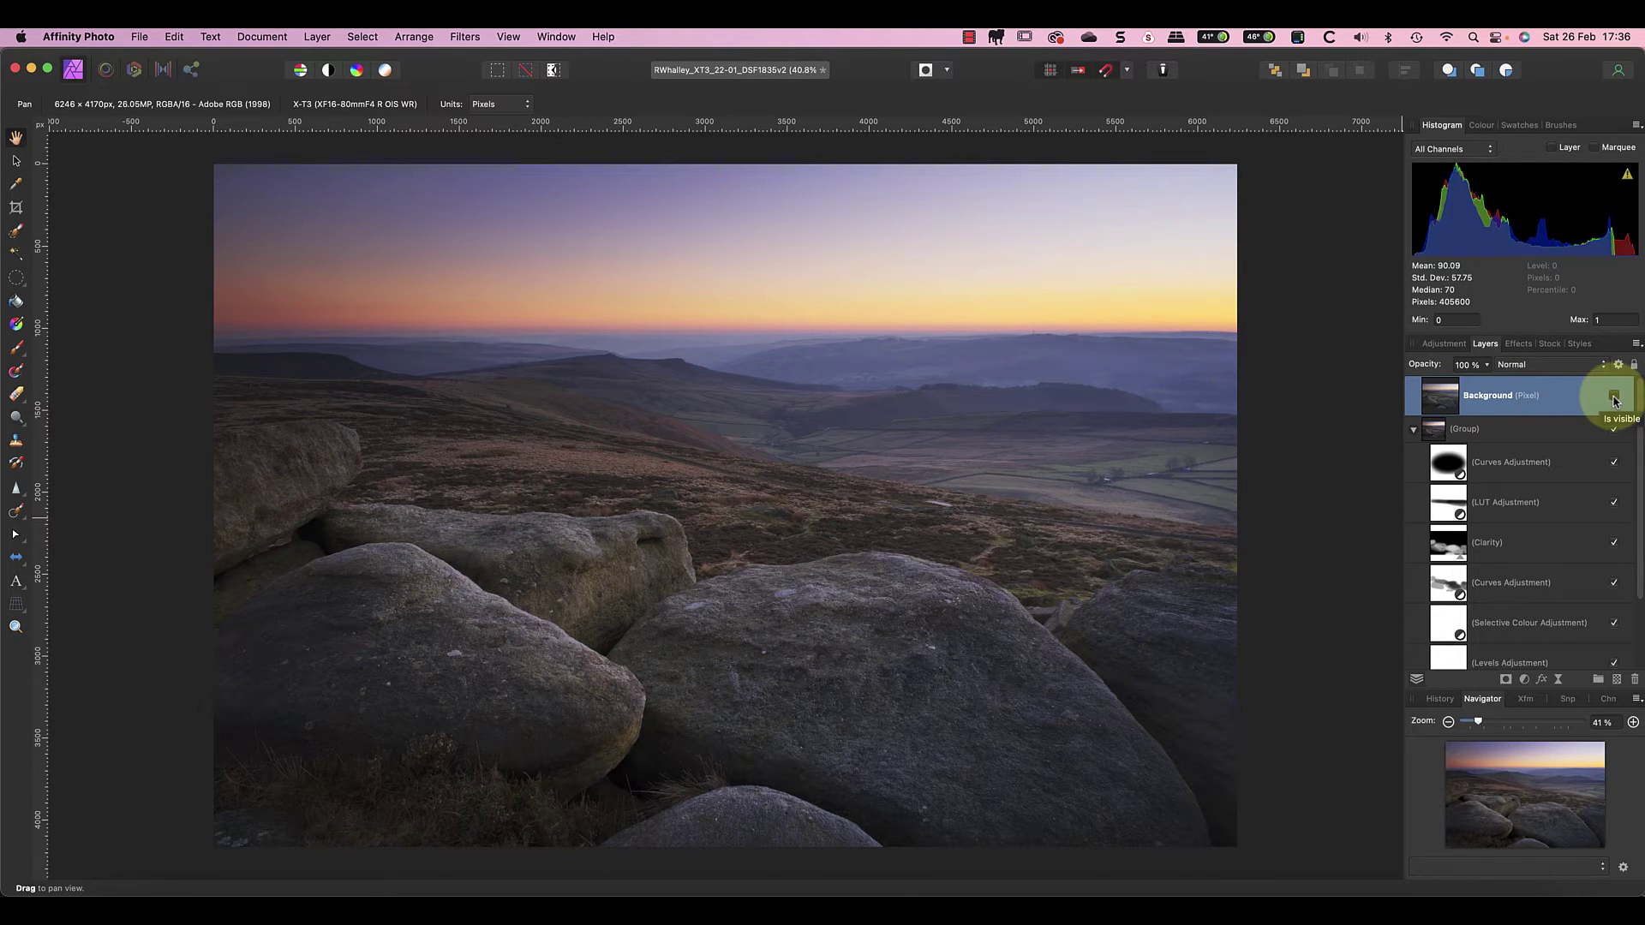
click(1614, 399)
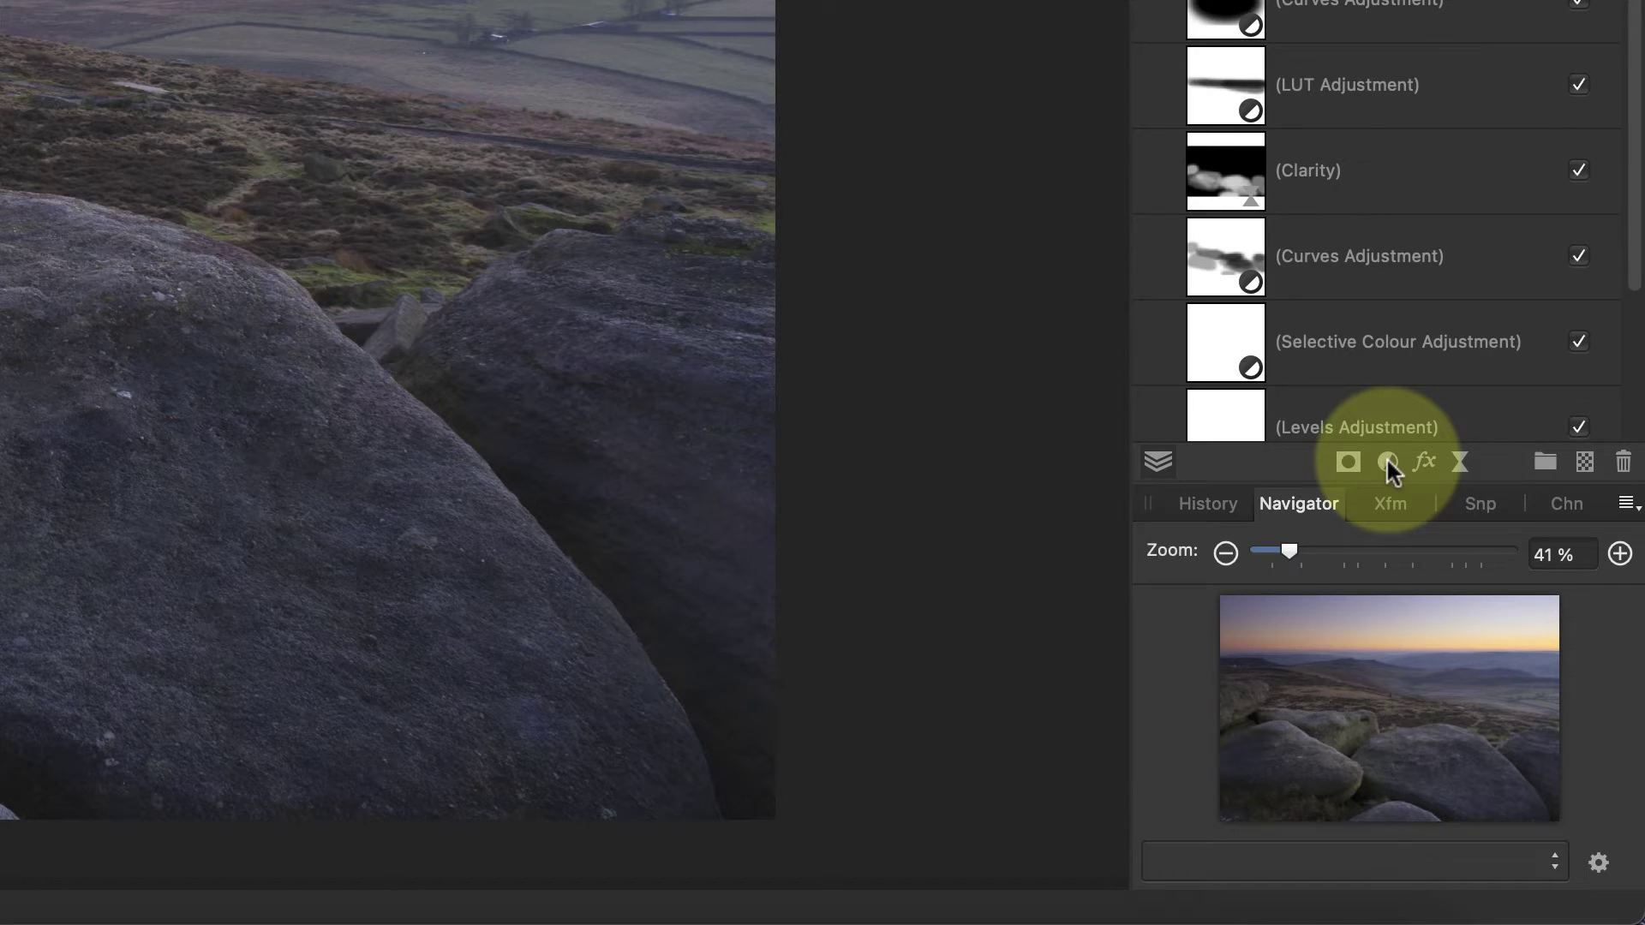
Add a Levels adjustment layer from the Layers panel's adjustments list
click(1387, 456)
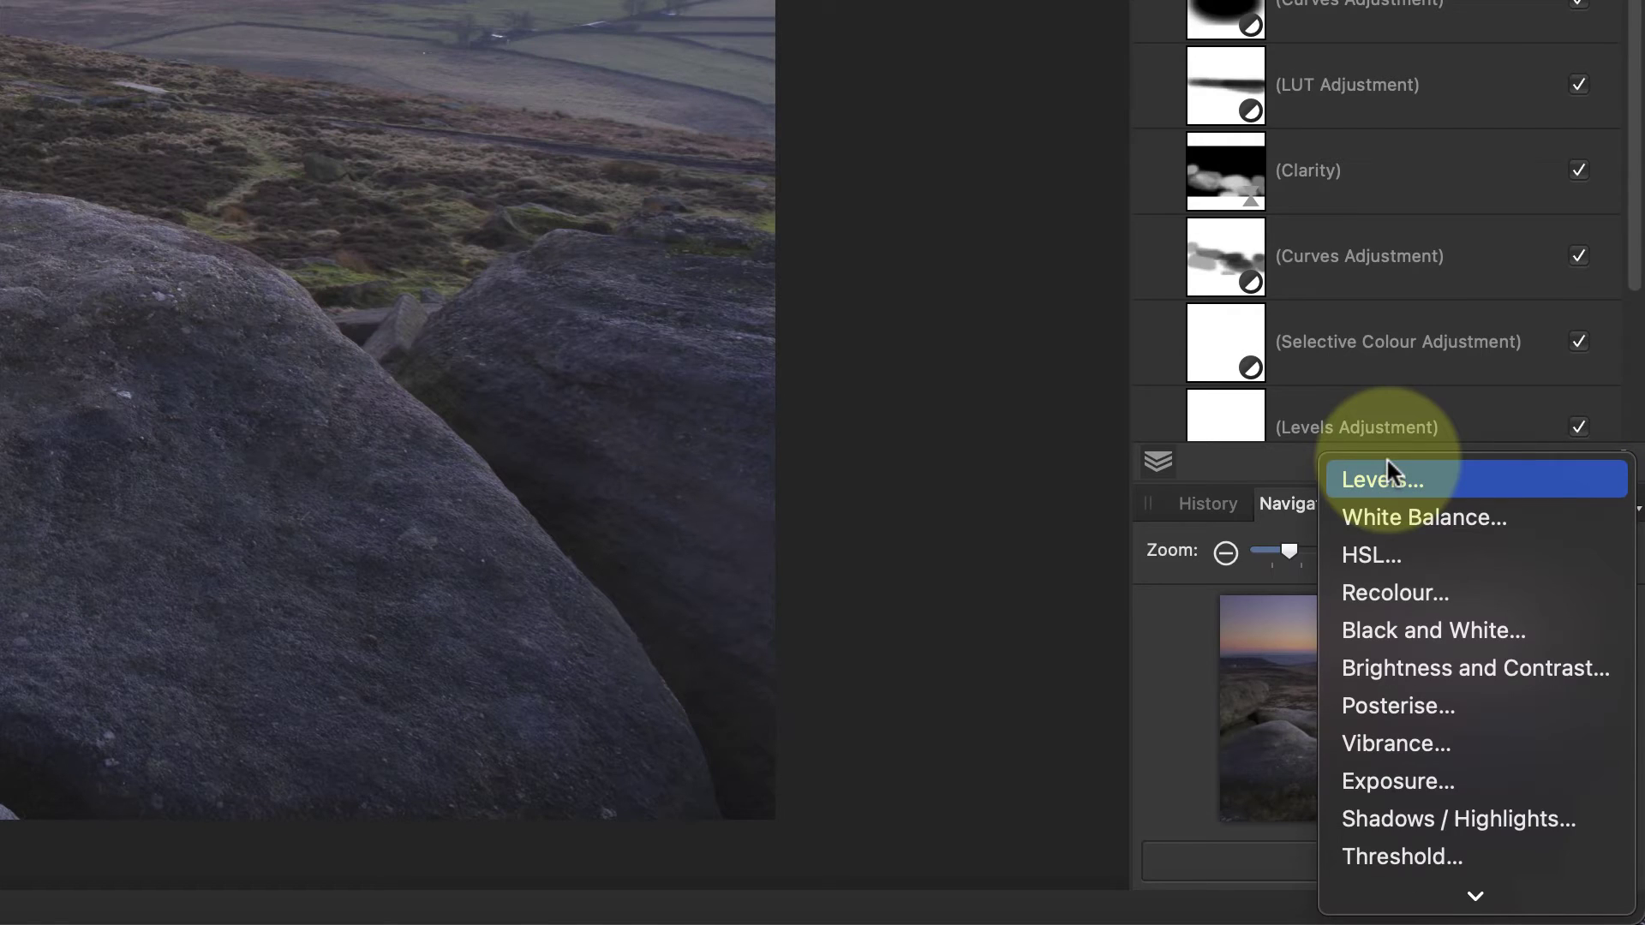
scroll(1472, 475, down, 5)
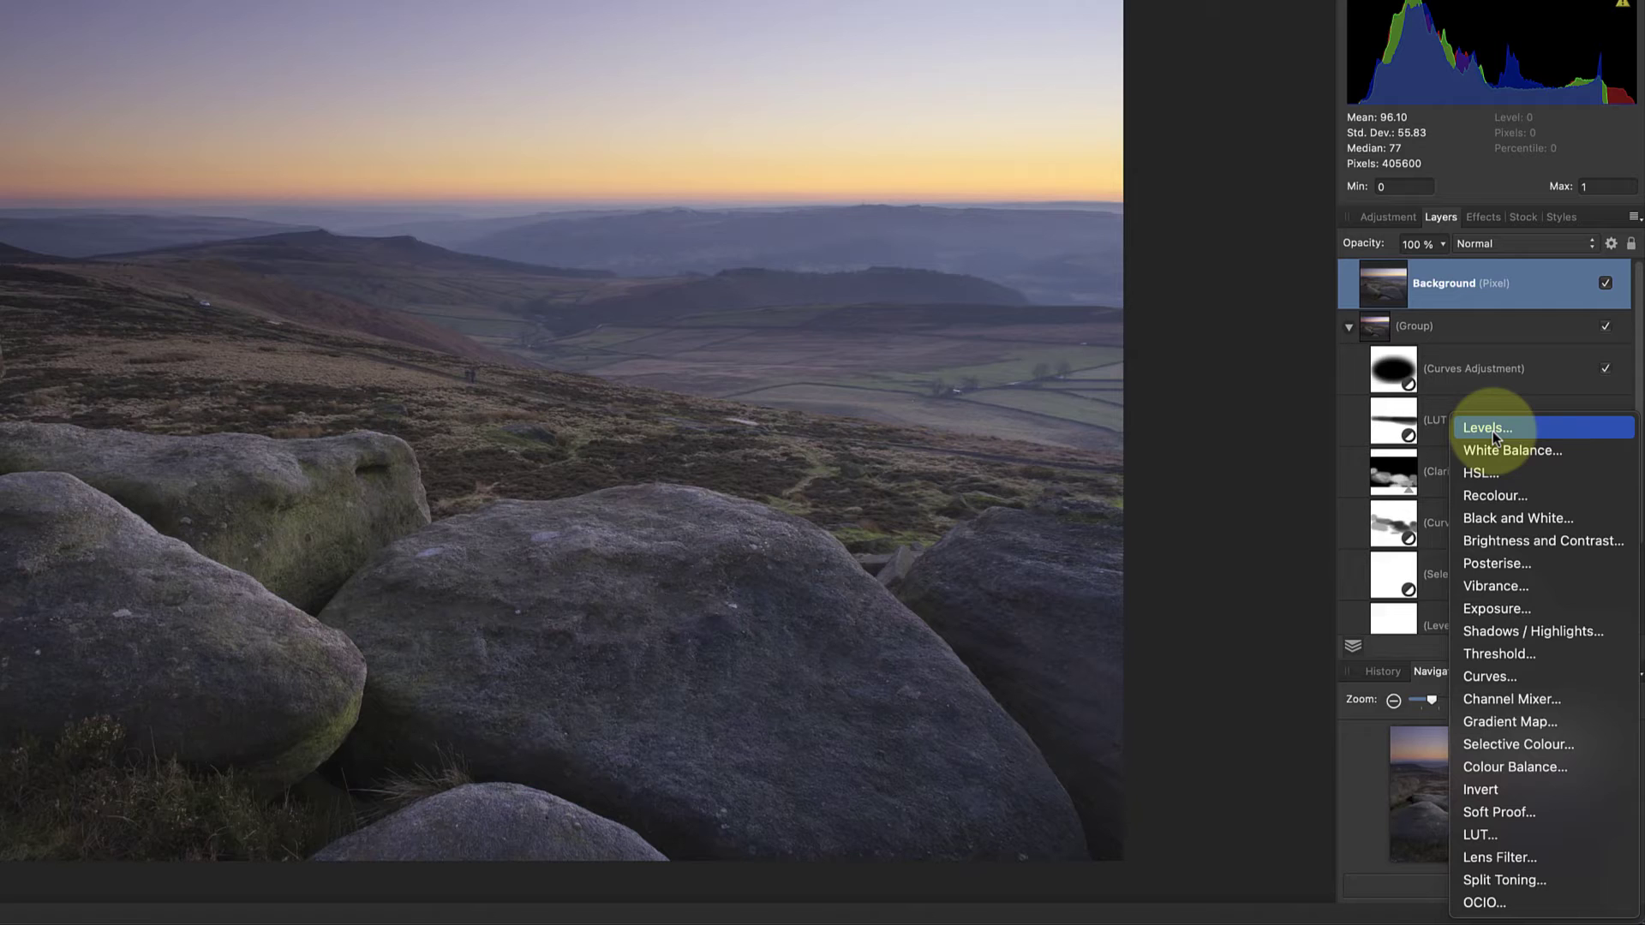
click(1493, 430)
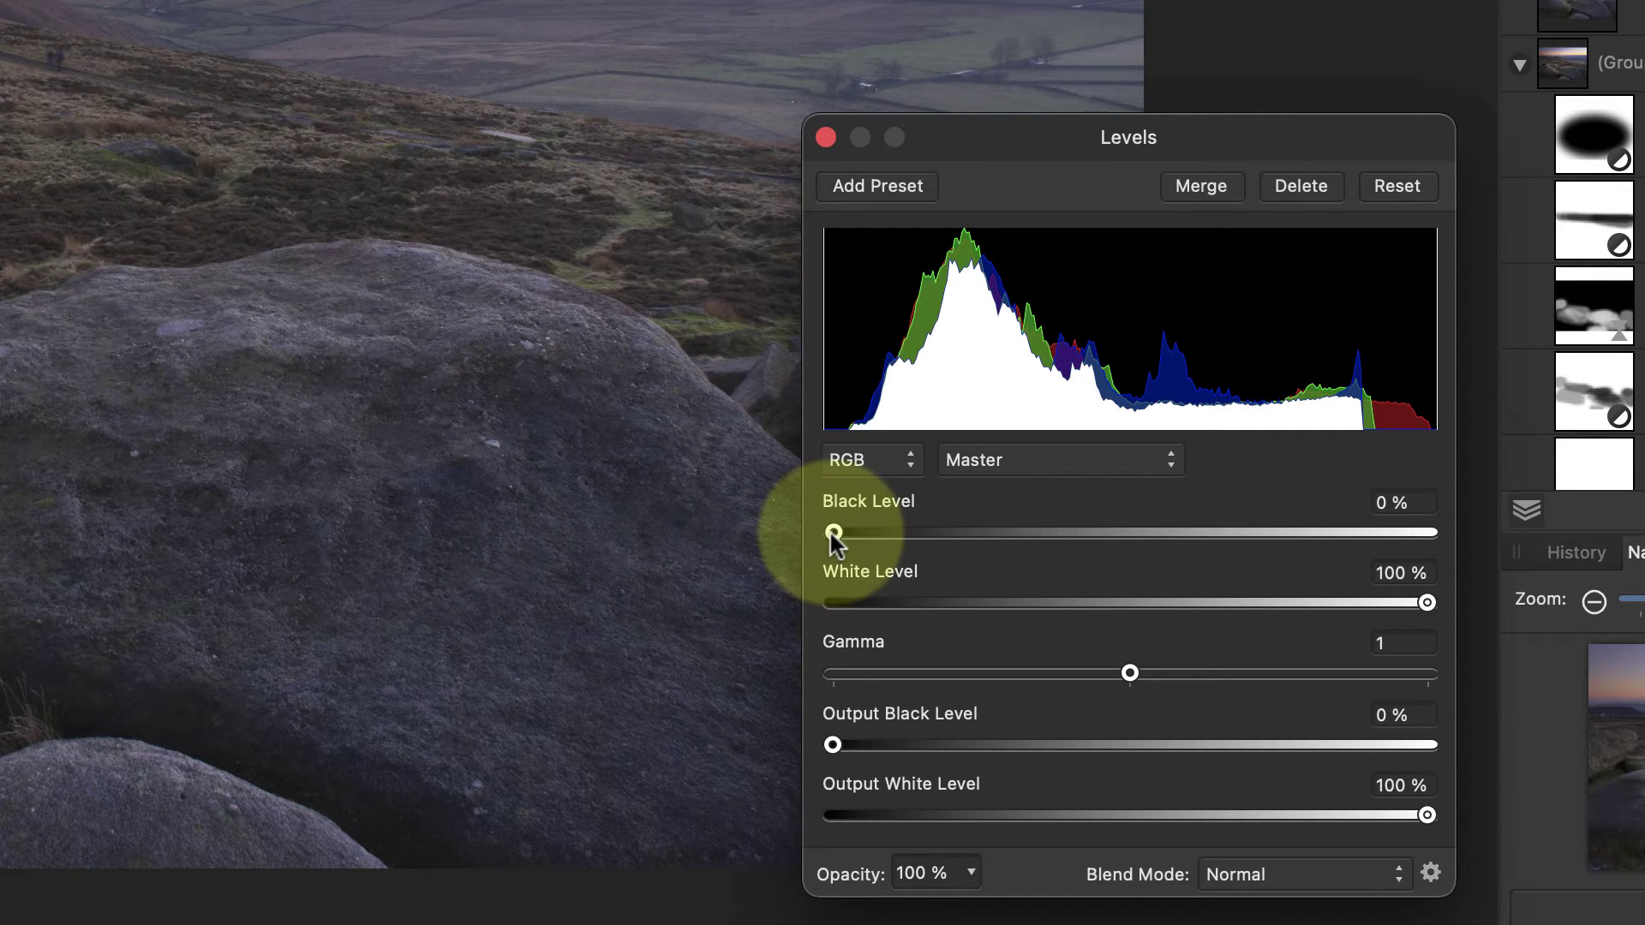
Try the Levels black level at 27%, settle on 4%, and toggle Levels to compare
drag(830, 531, 855, 536)
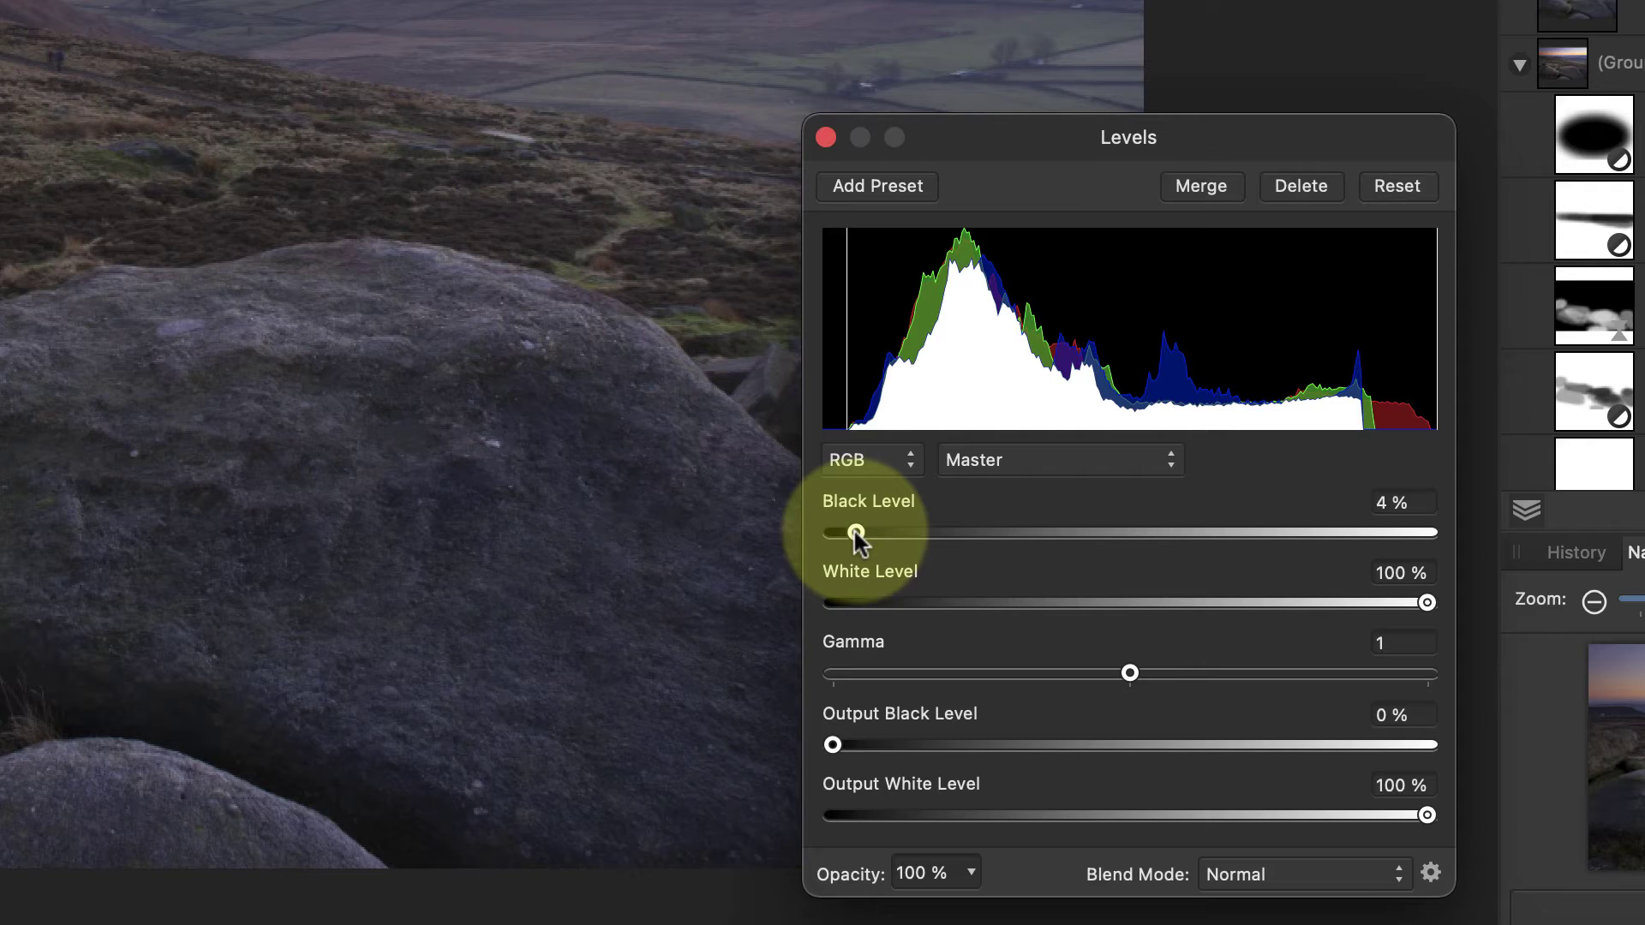
drag(854, 533, 990, 533)
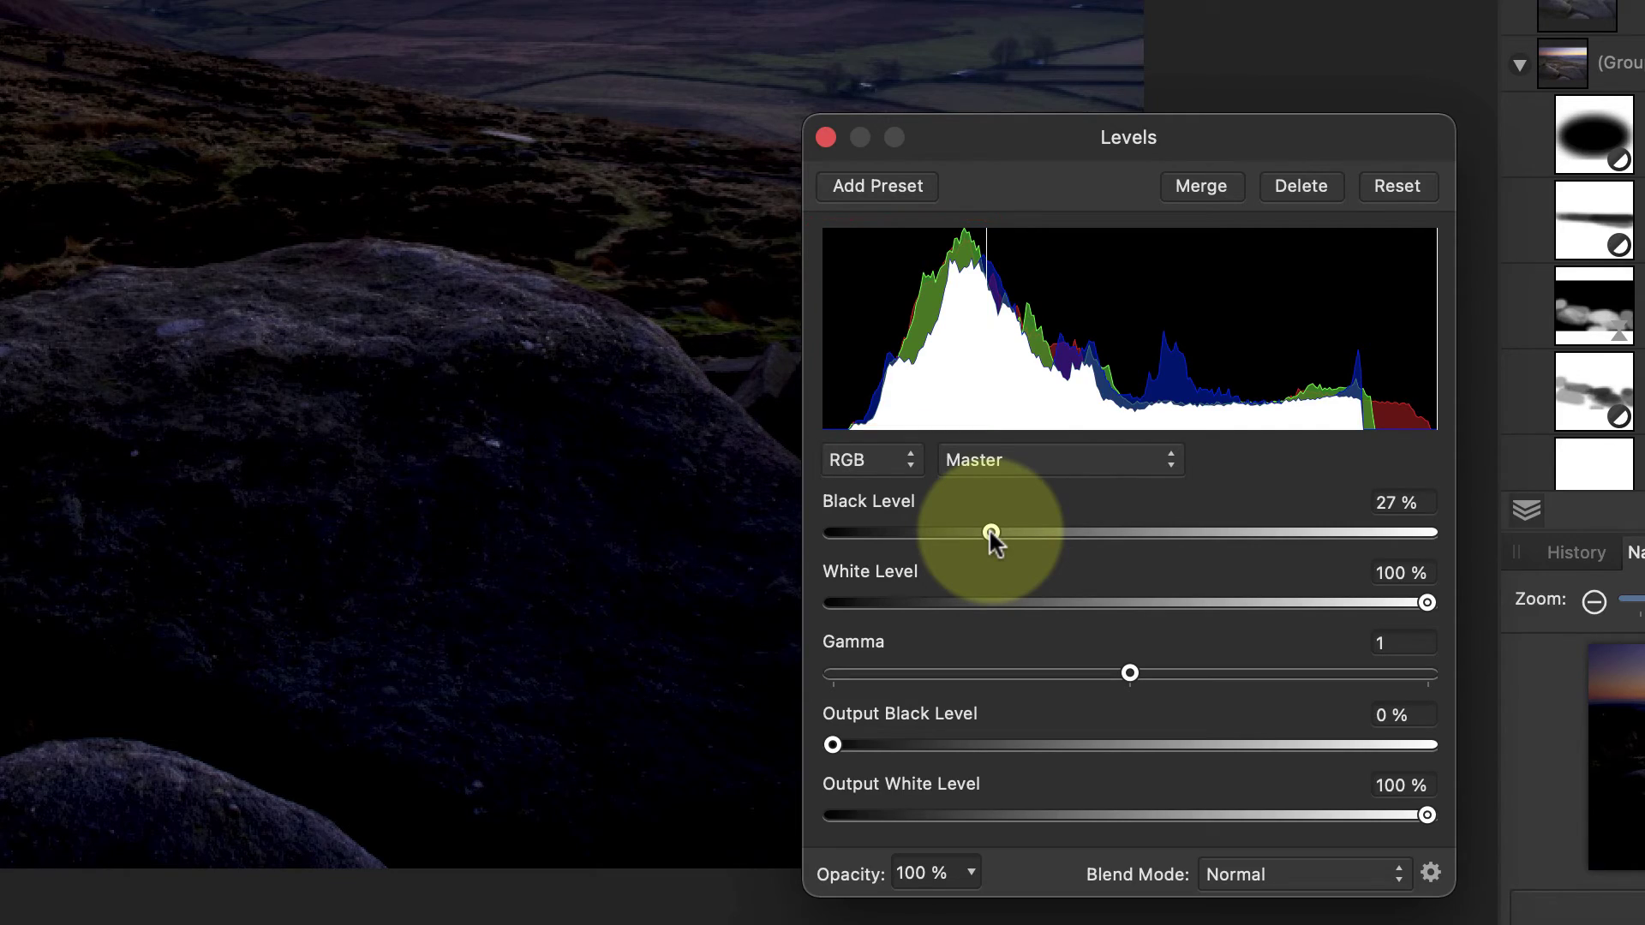
drag(989, 532, 857, 545)
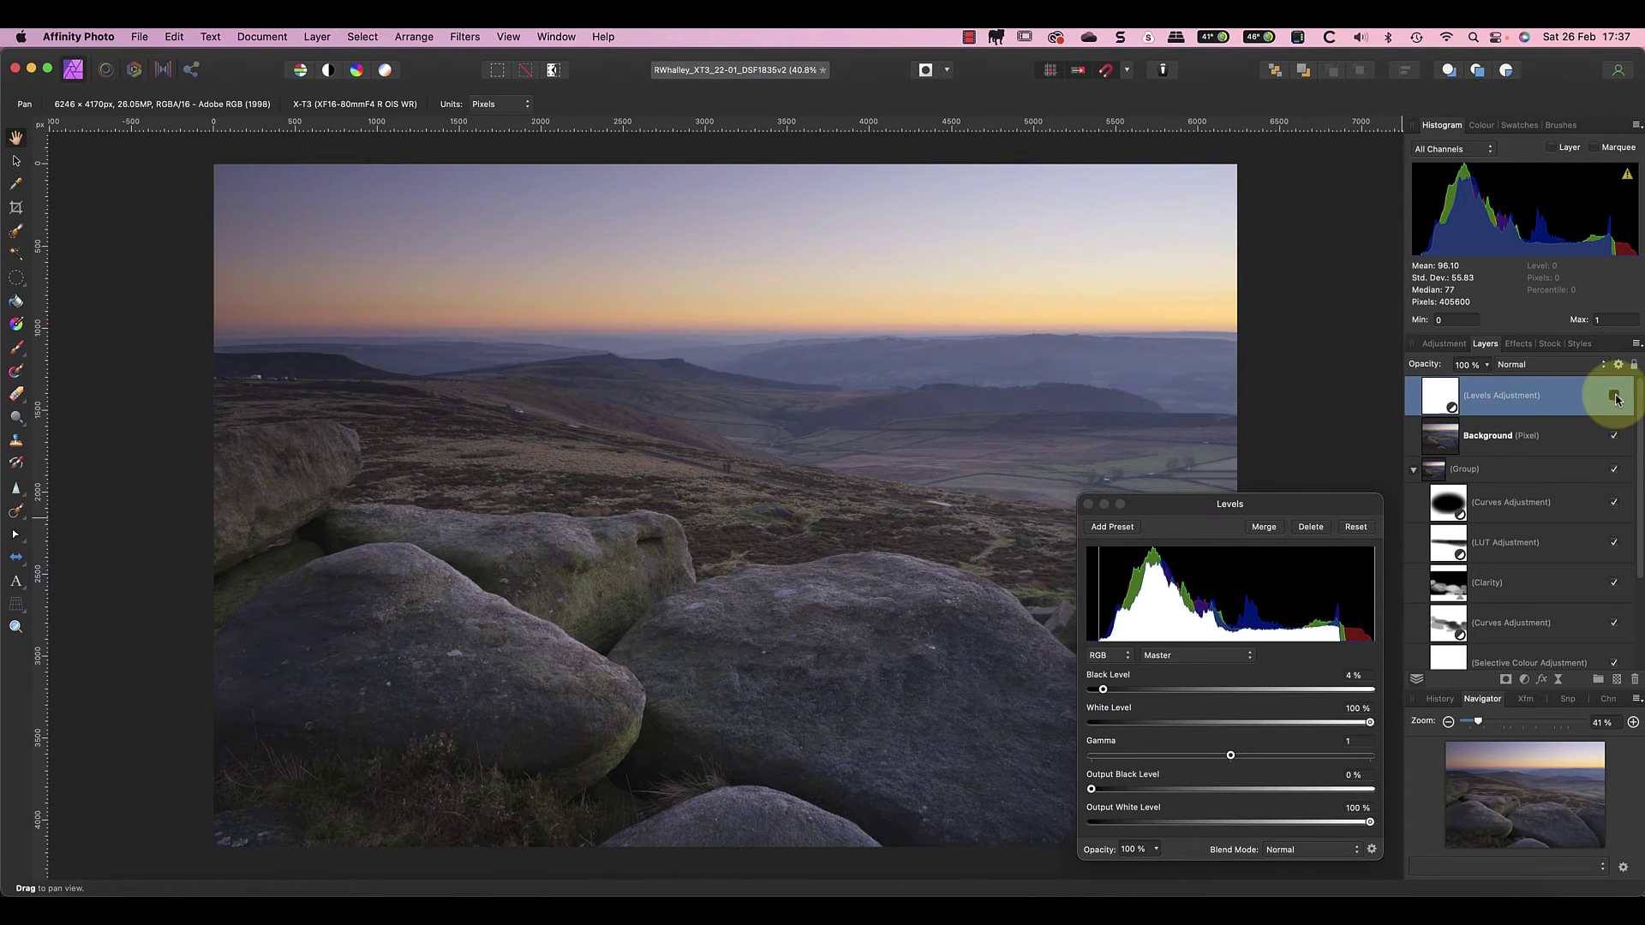
click(1615, 397)
click(1615, 396)
click(1615, 396)
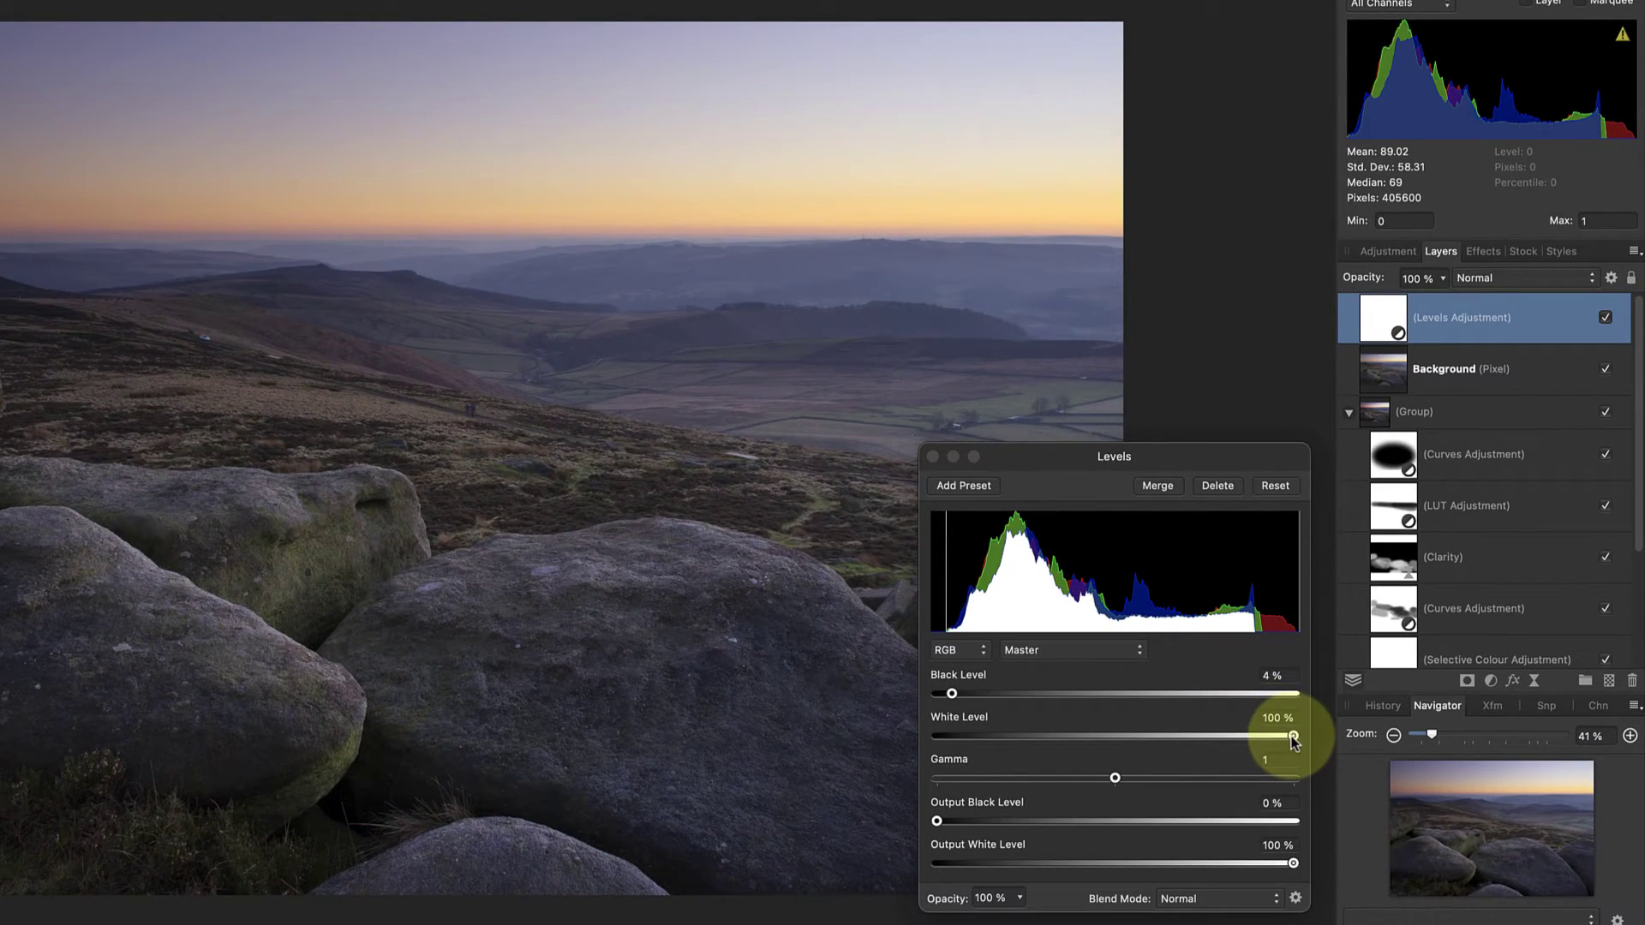
Nudge the white level, view the Red, Green and Blue channels, then return to Master
drag(1293, 737, 1252, 743)
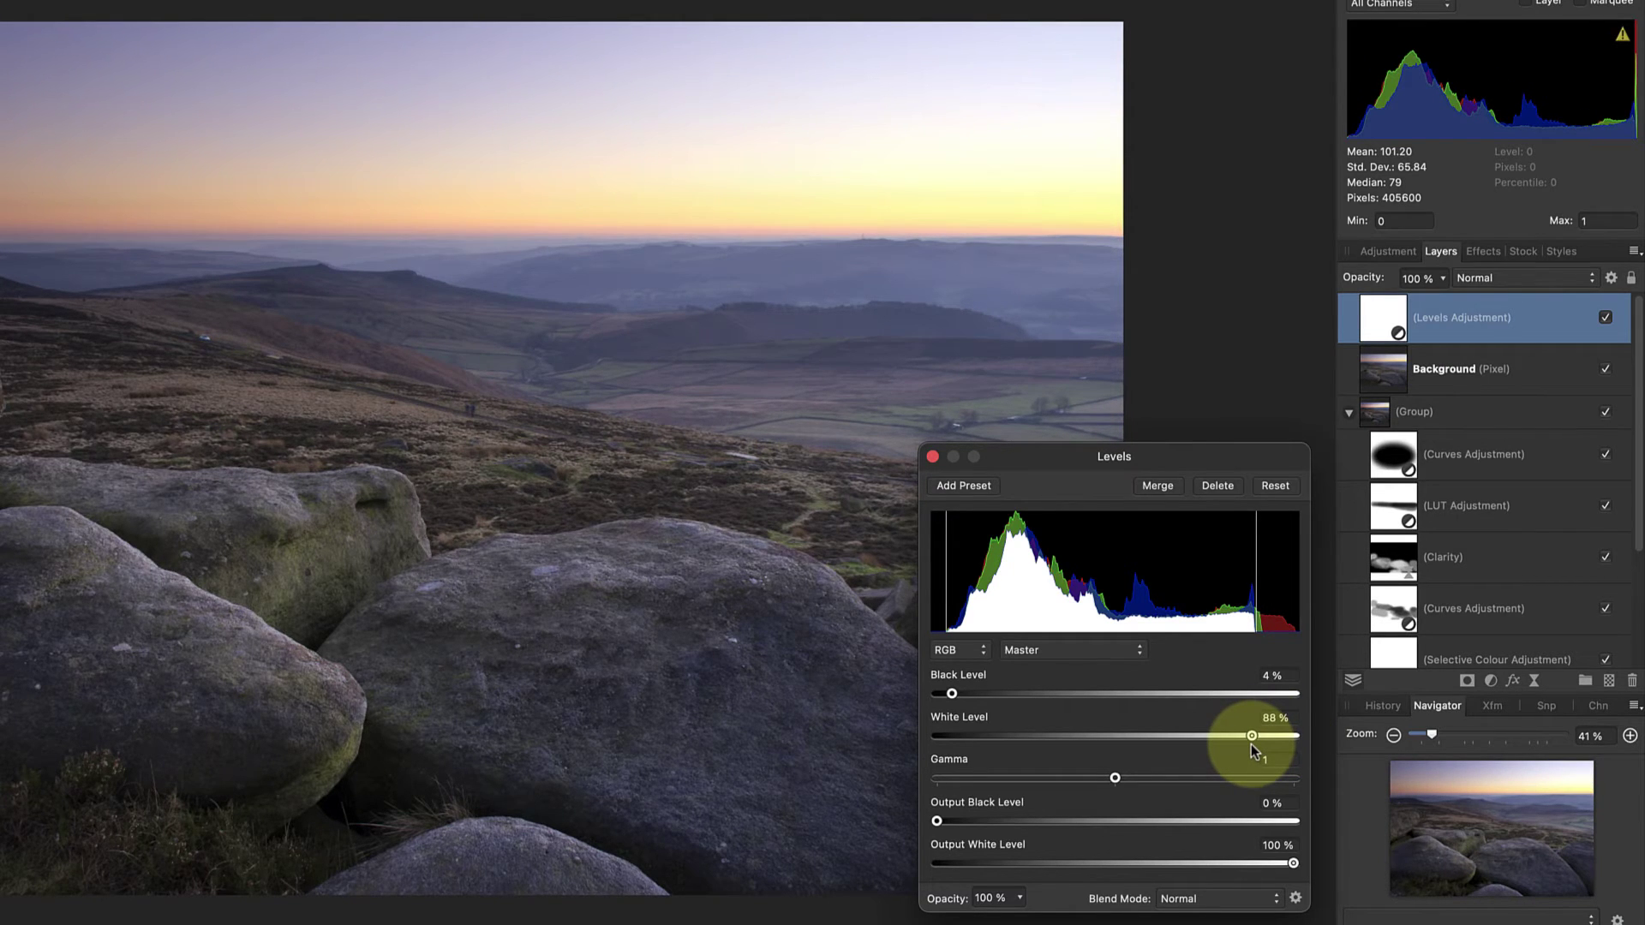
click(1136, 651)
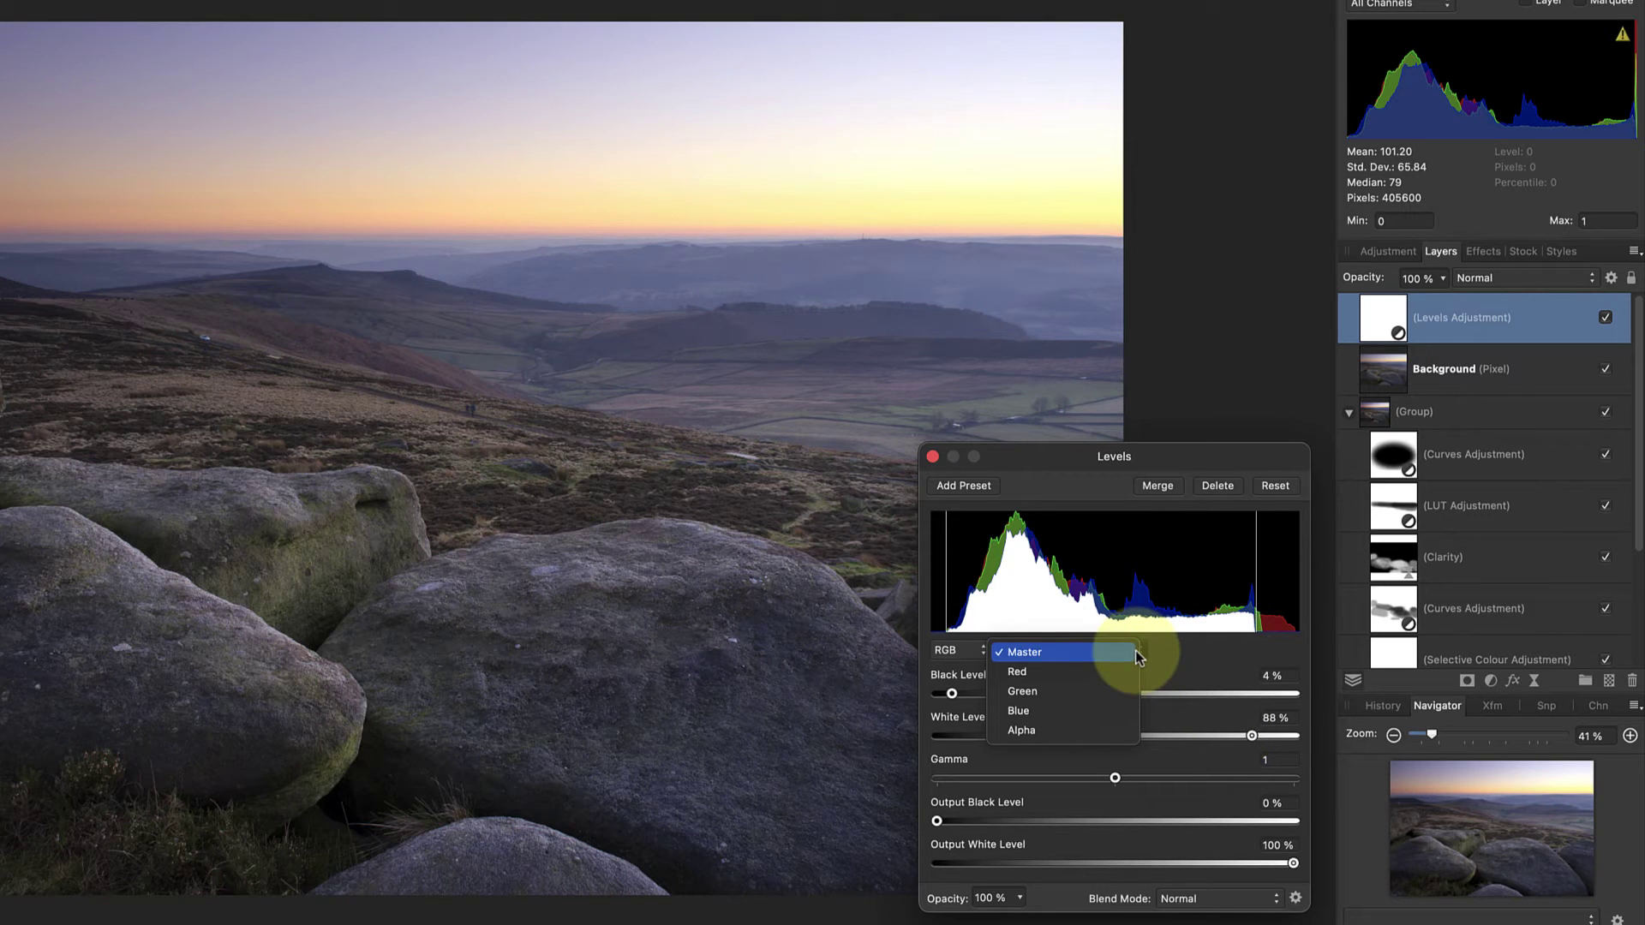
click(1092, 670)
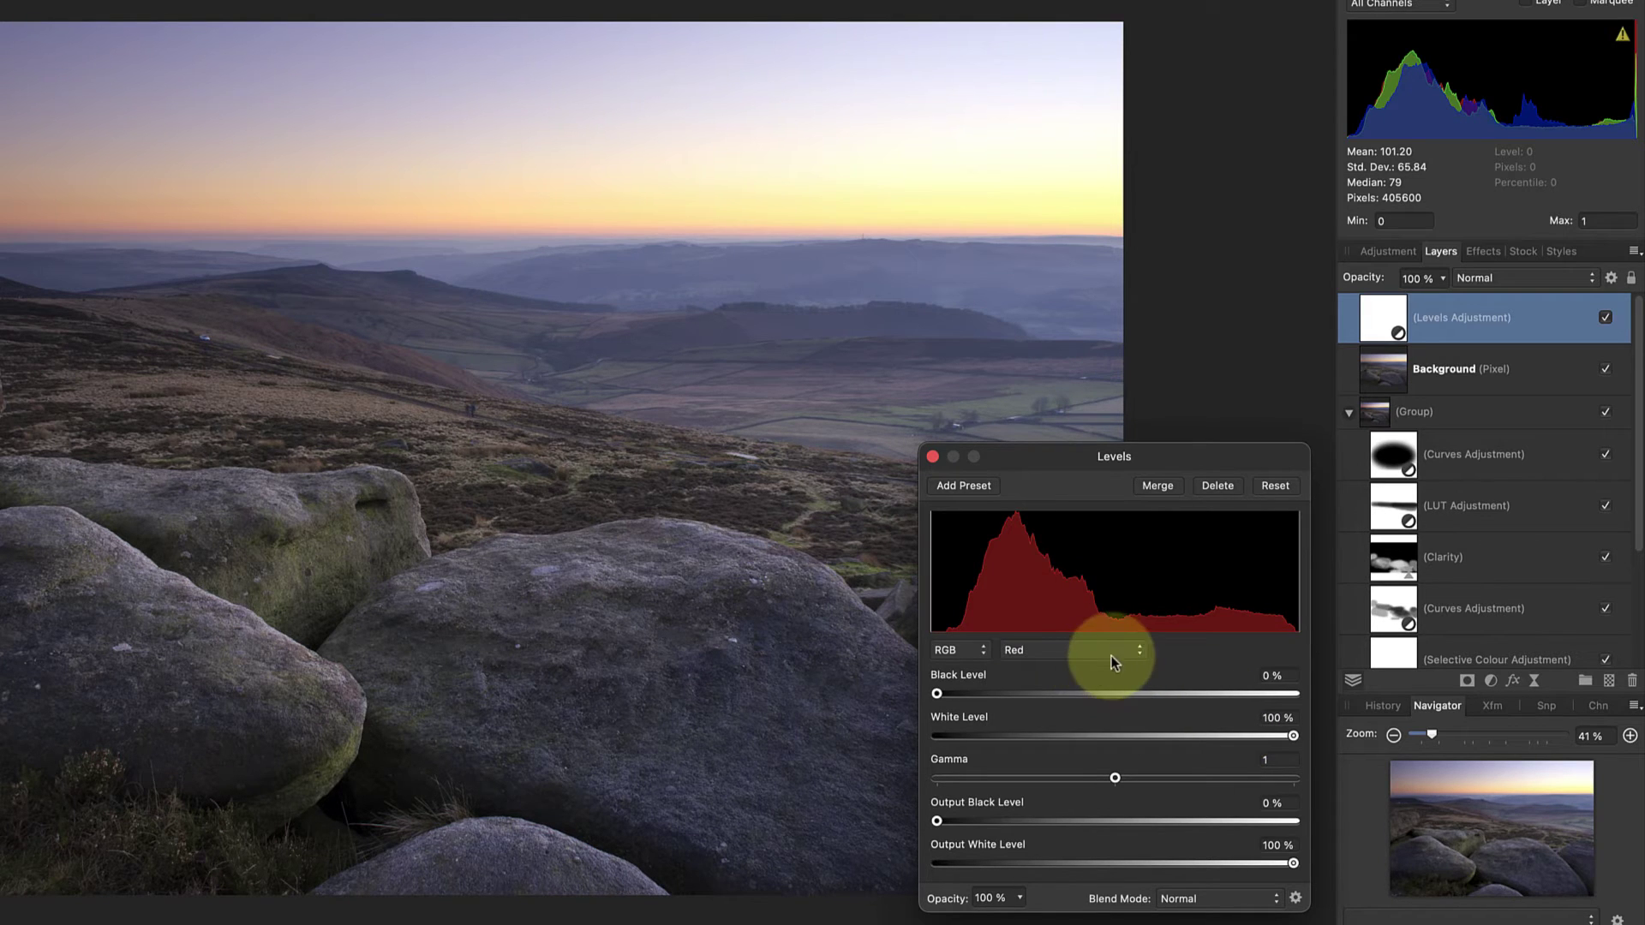
click(1112, 656)
click(1106, 672)
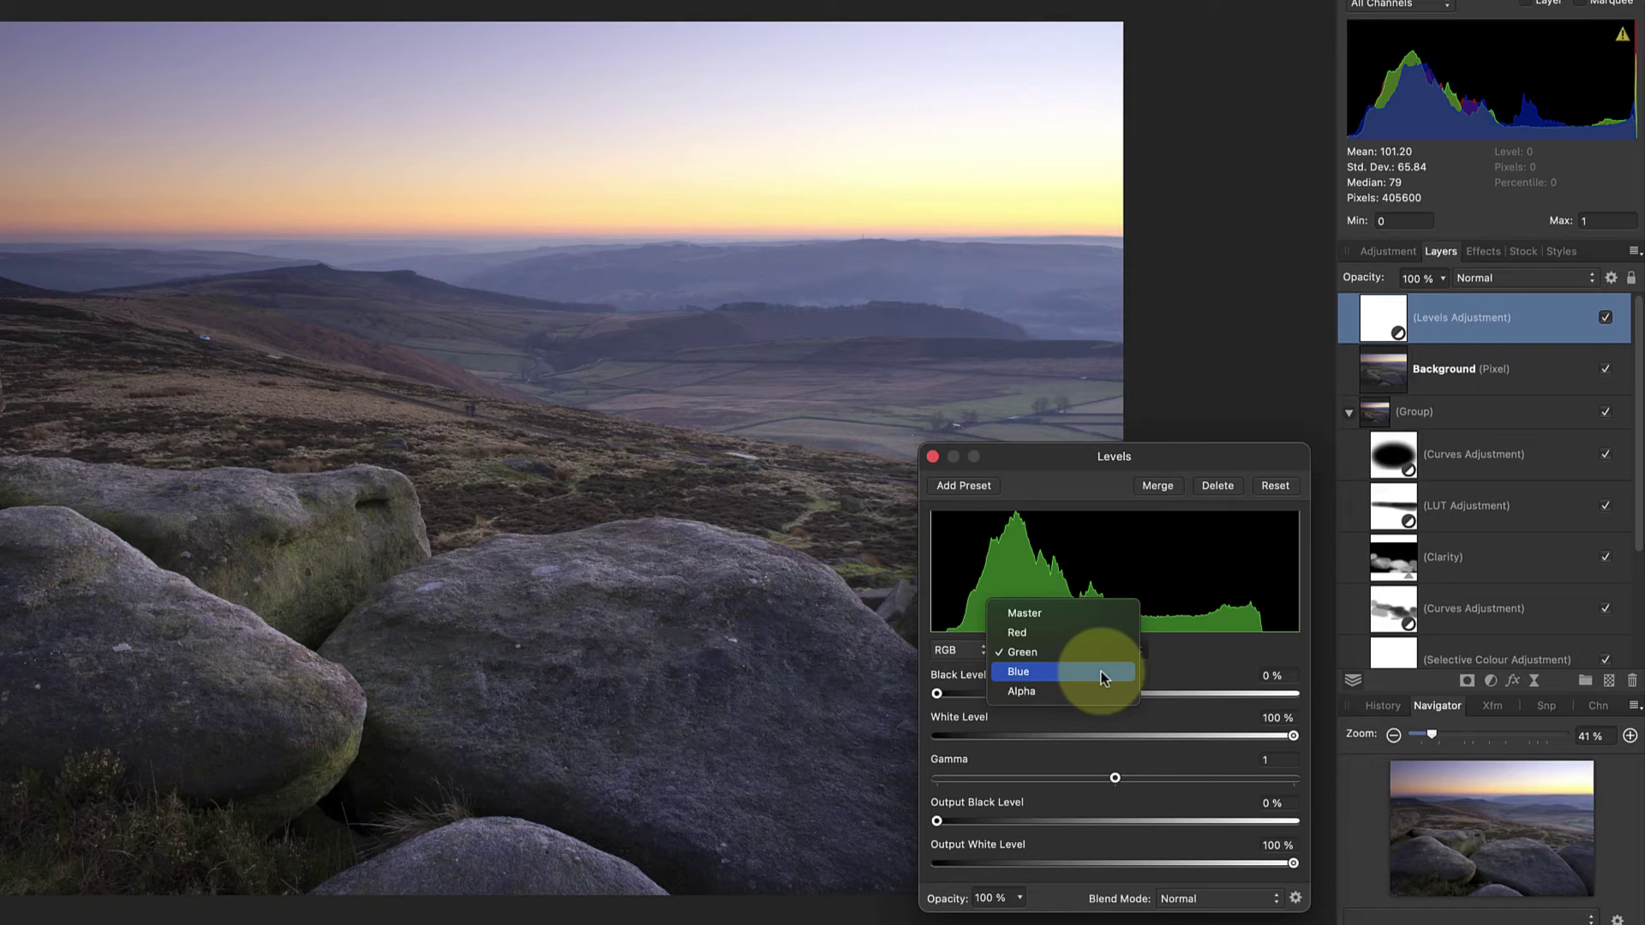
click(1097, 680)
click(1099, 650)
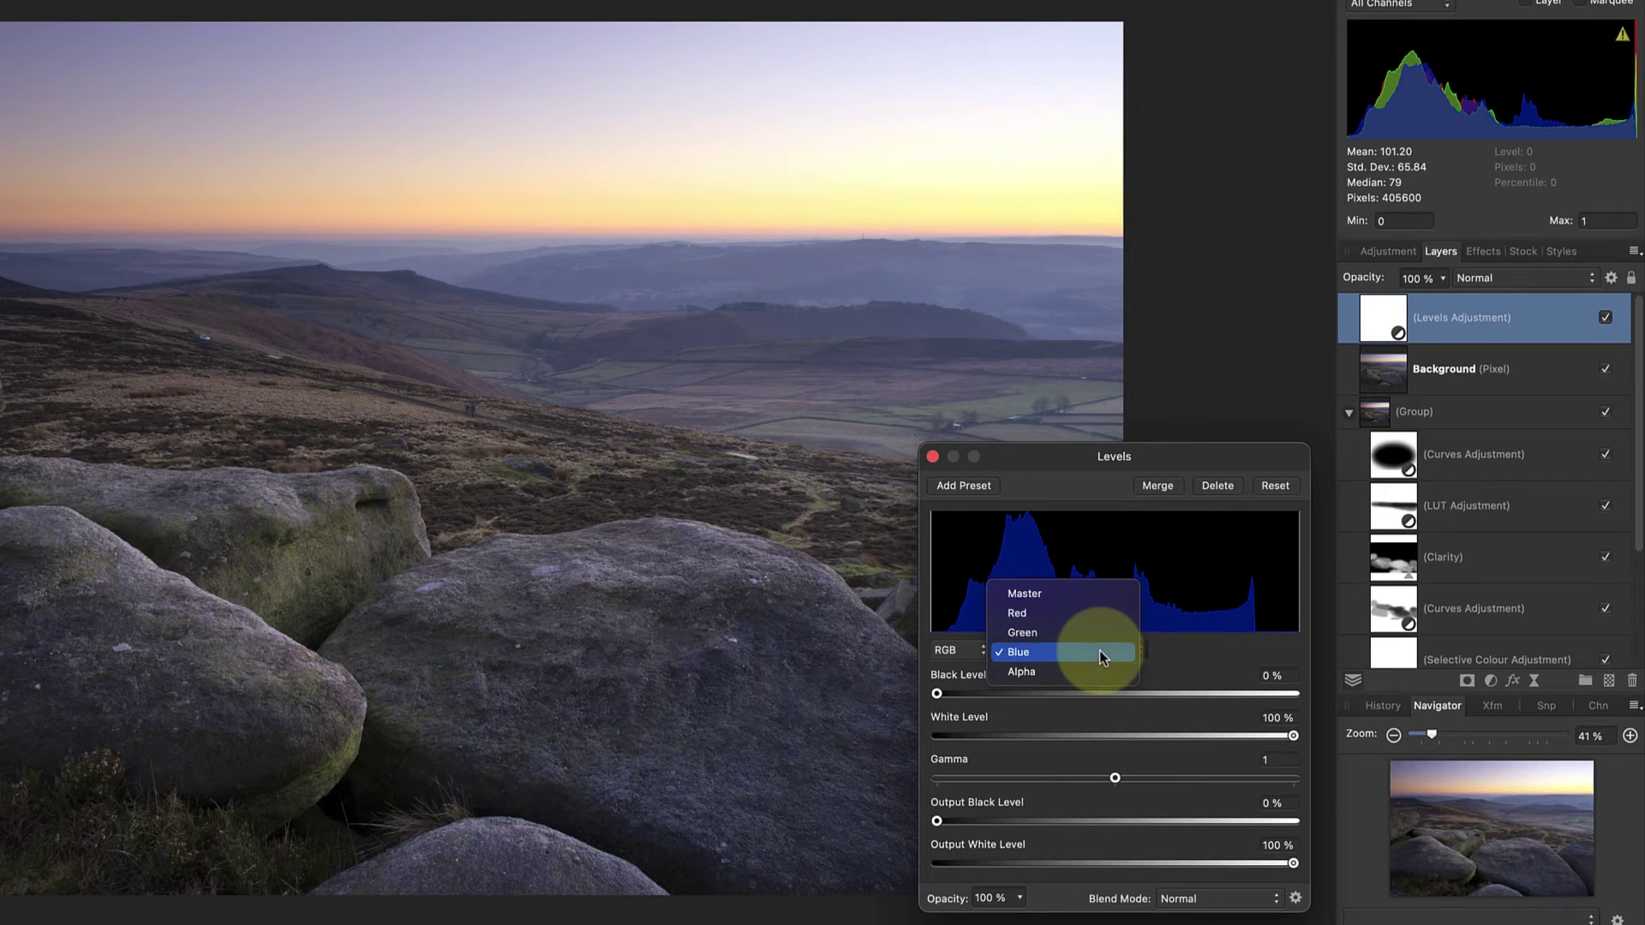
click(1043, 593)
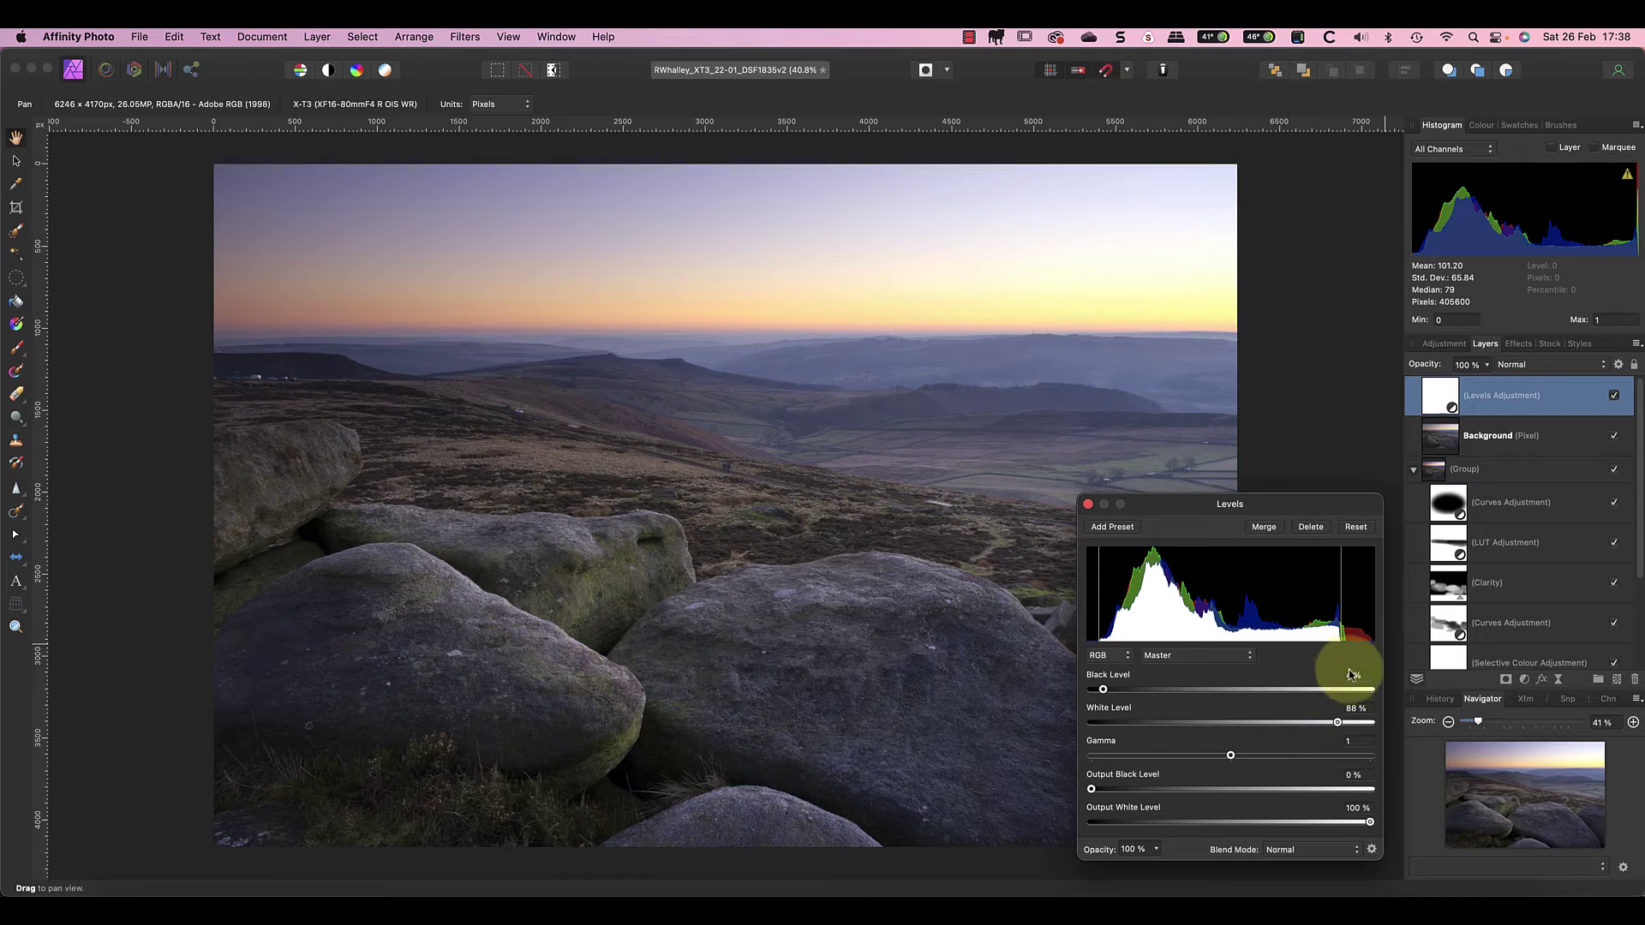
Set the Master white level to 93% and toggle the Levels layer to compare
drag(1338, 726, 1351, 725)
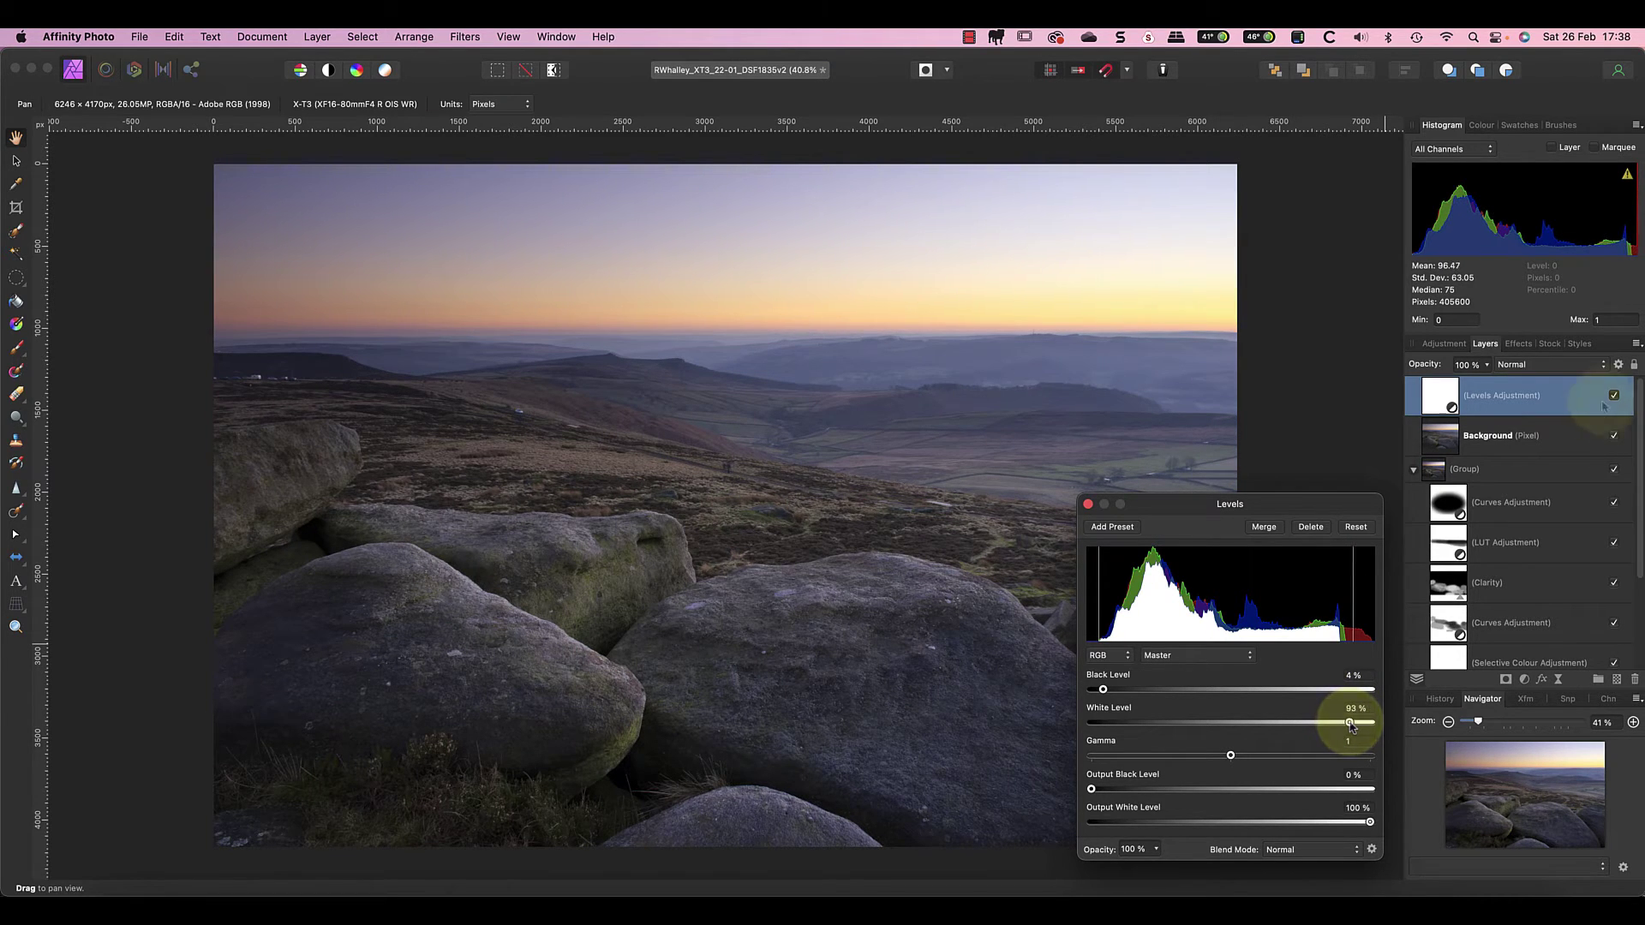
click(1613, 396)
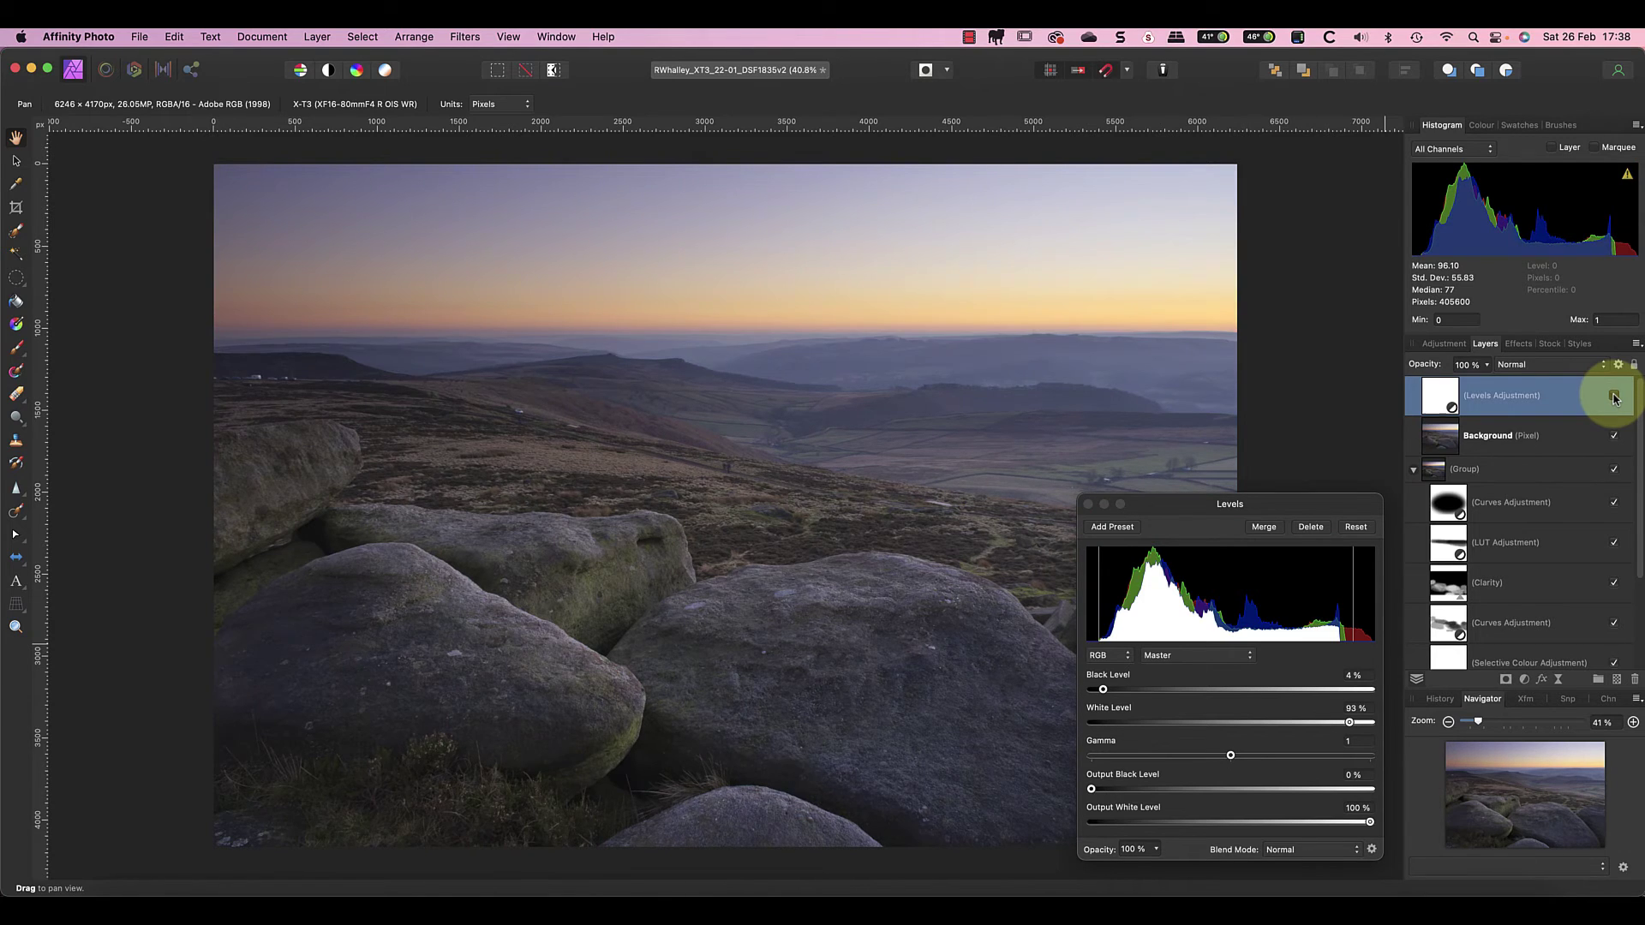
click(1613, 396)
click(1613, 396)
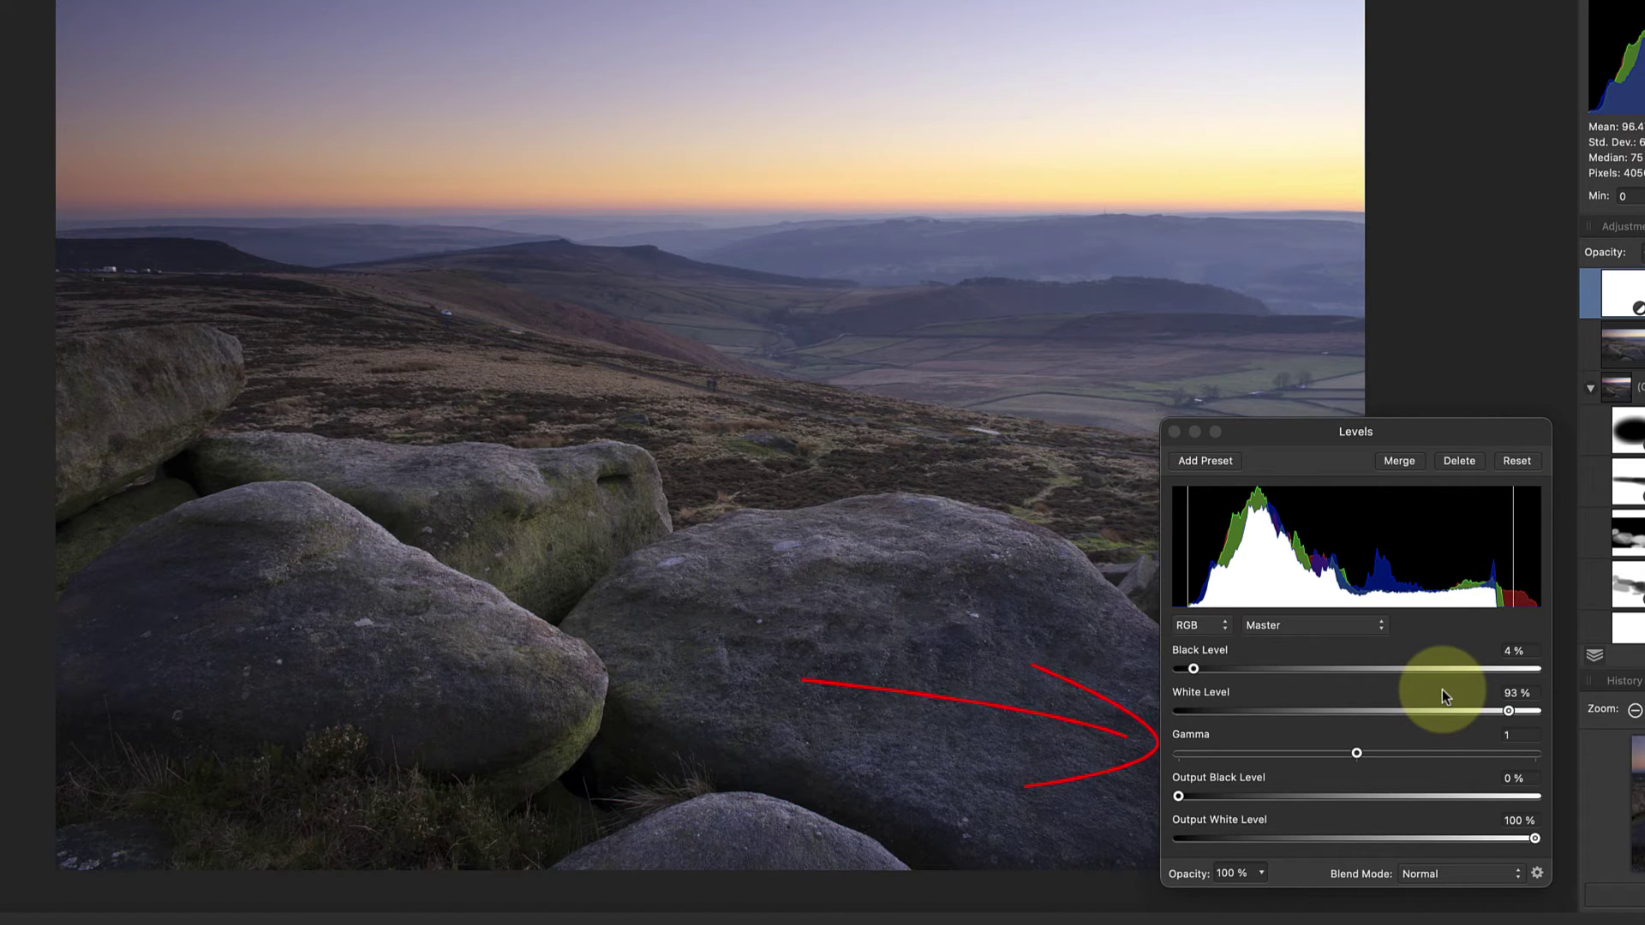
Set Levels gamma to 0.951, compare with Levels on and off twice, then close it
mouse_move(1356, 754)
mouse_down()
mouse_move(1404, 753)
mouse_move(1322, 755)
mouse_move(1351, 757)
mouse_up()
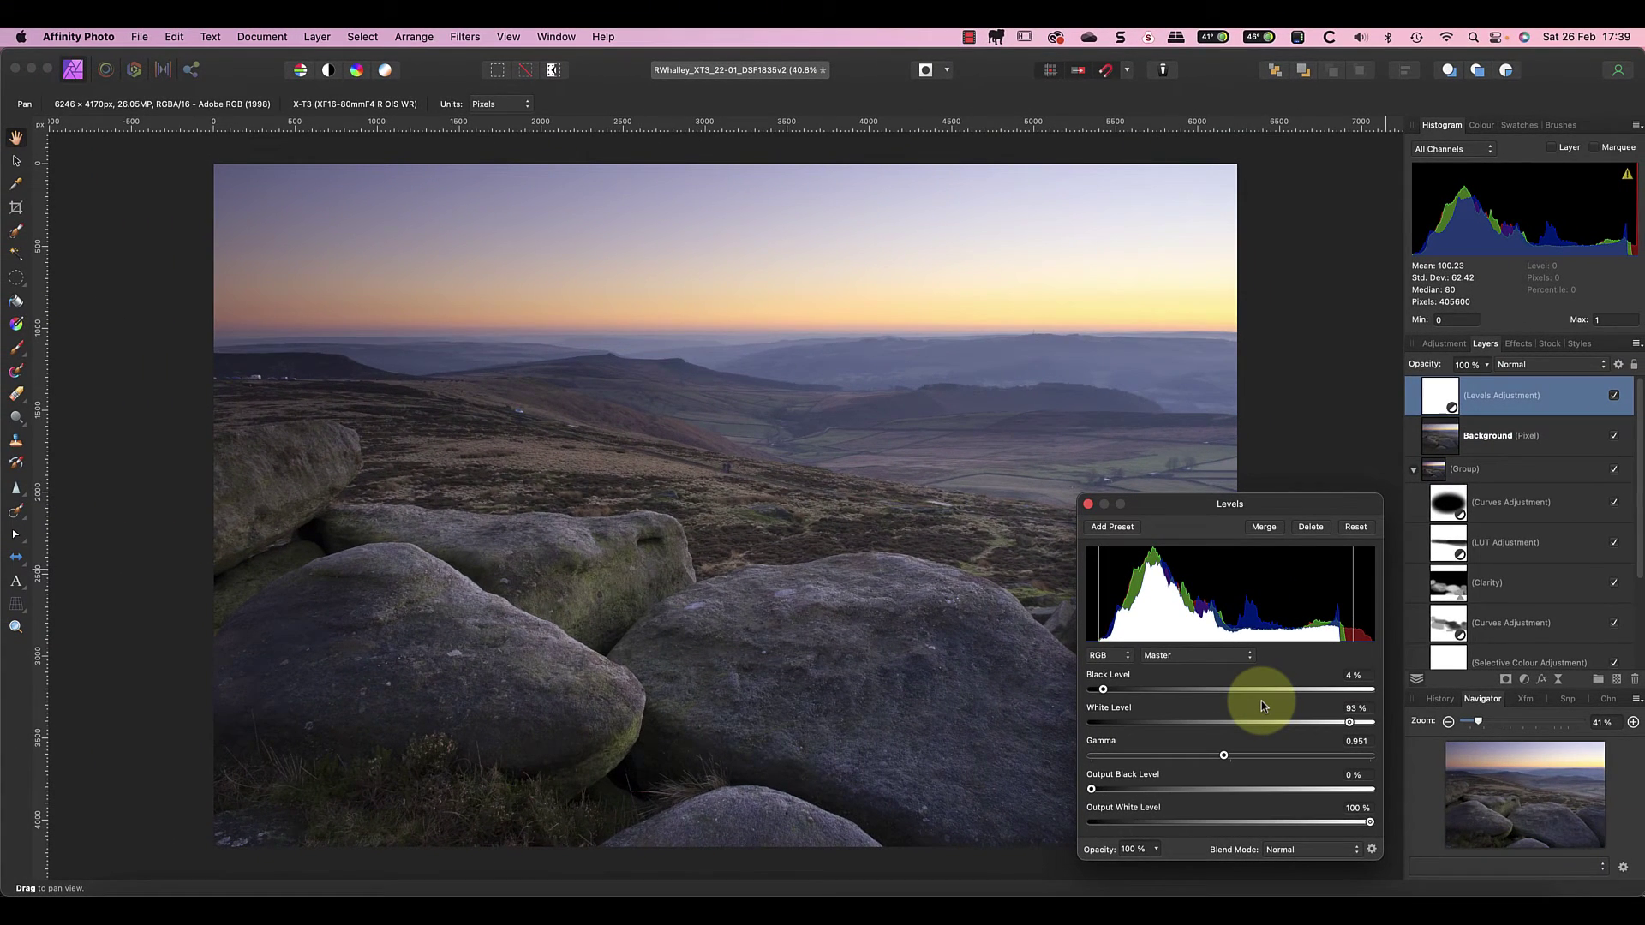
click(1616, 397)
click(1615, 397)
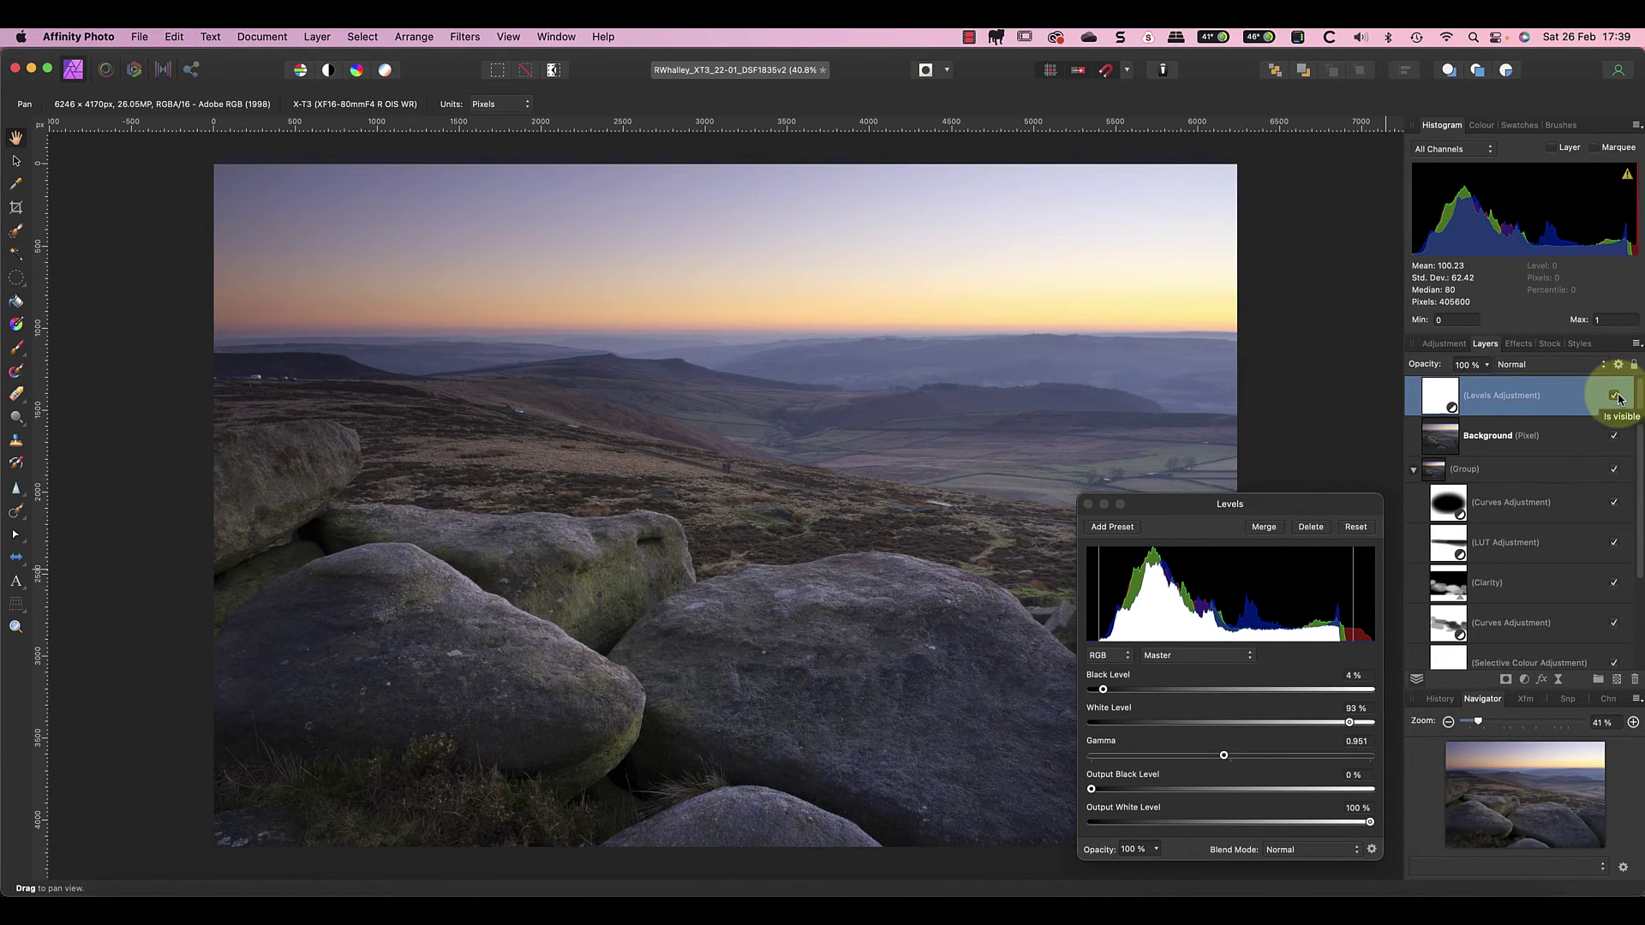
click(1616, 396)
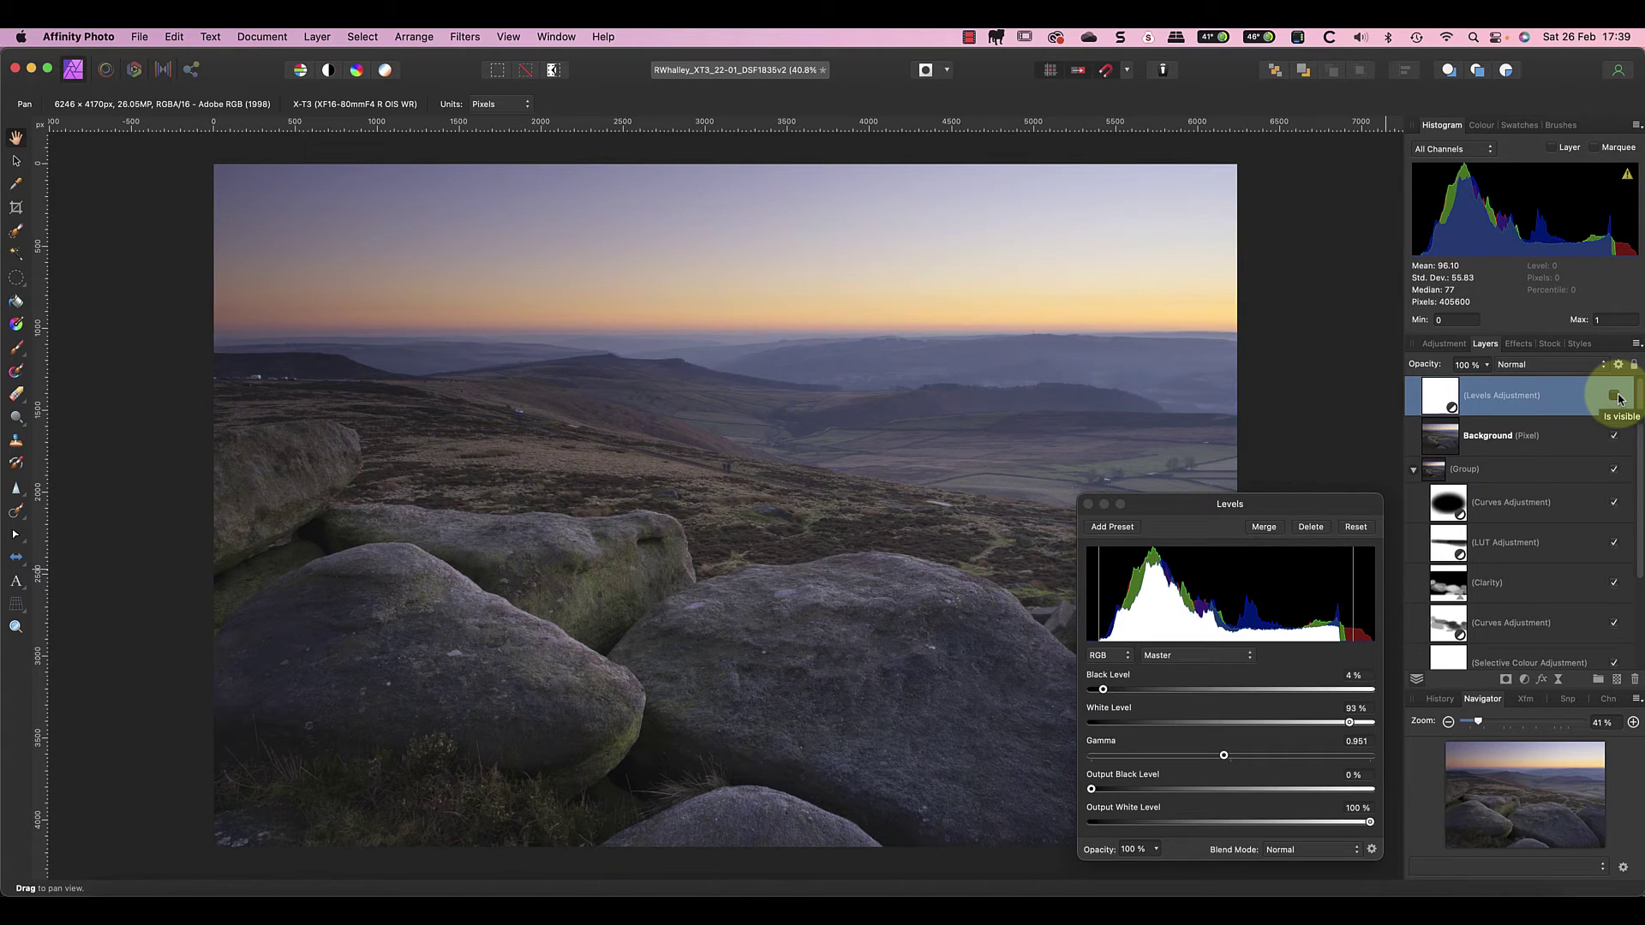
click(1615, 396)
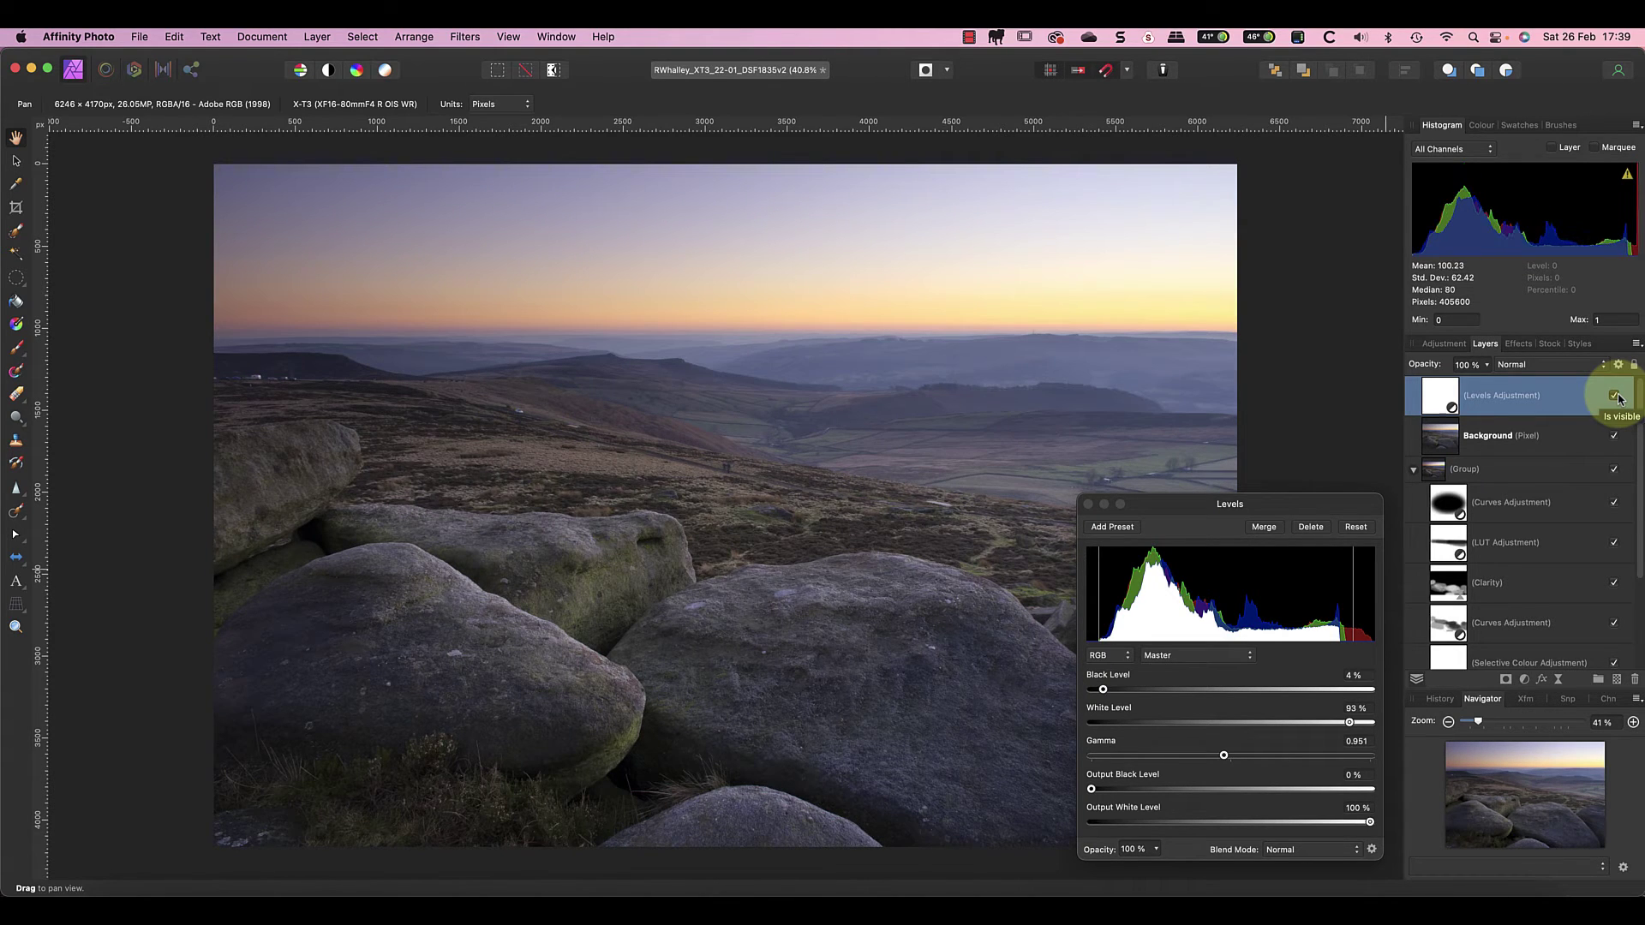
click(1087, 505)
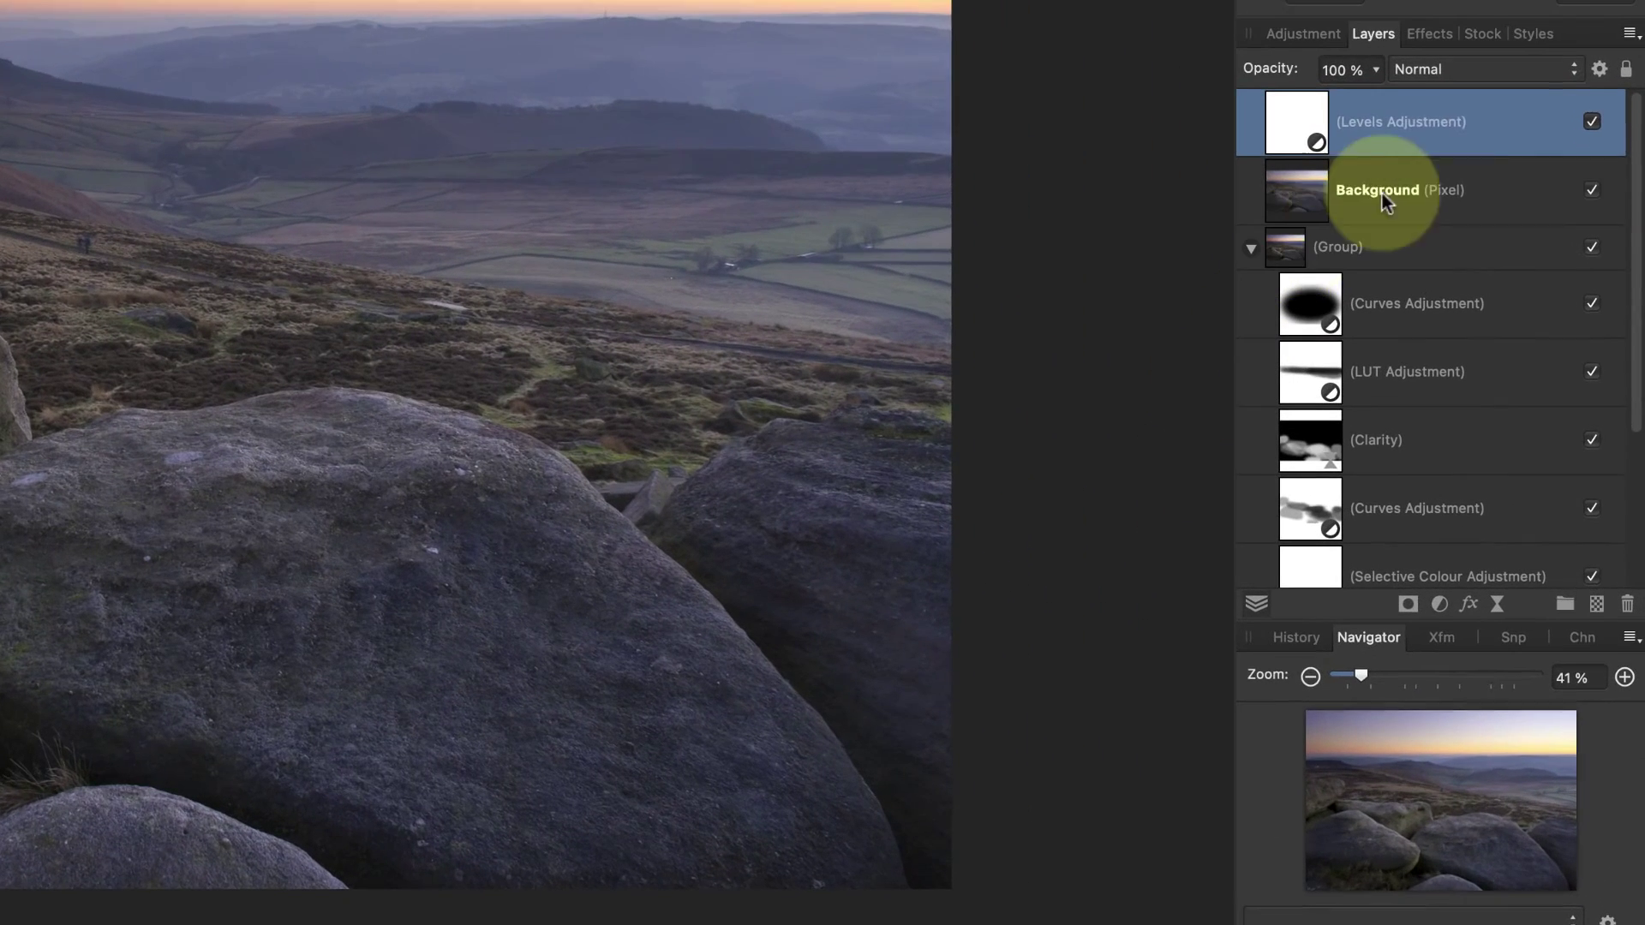
Reopen Levels to set gamma 0.97 and white level 92%, then show the opacity control
click(1592, 120)
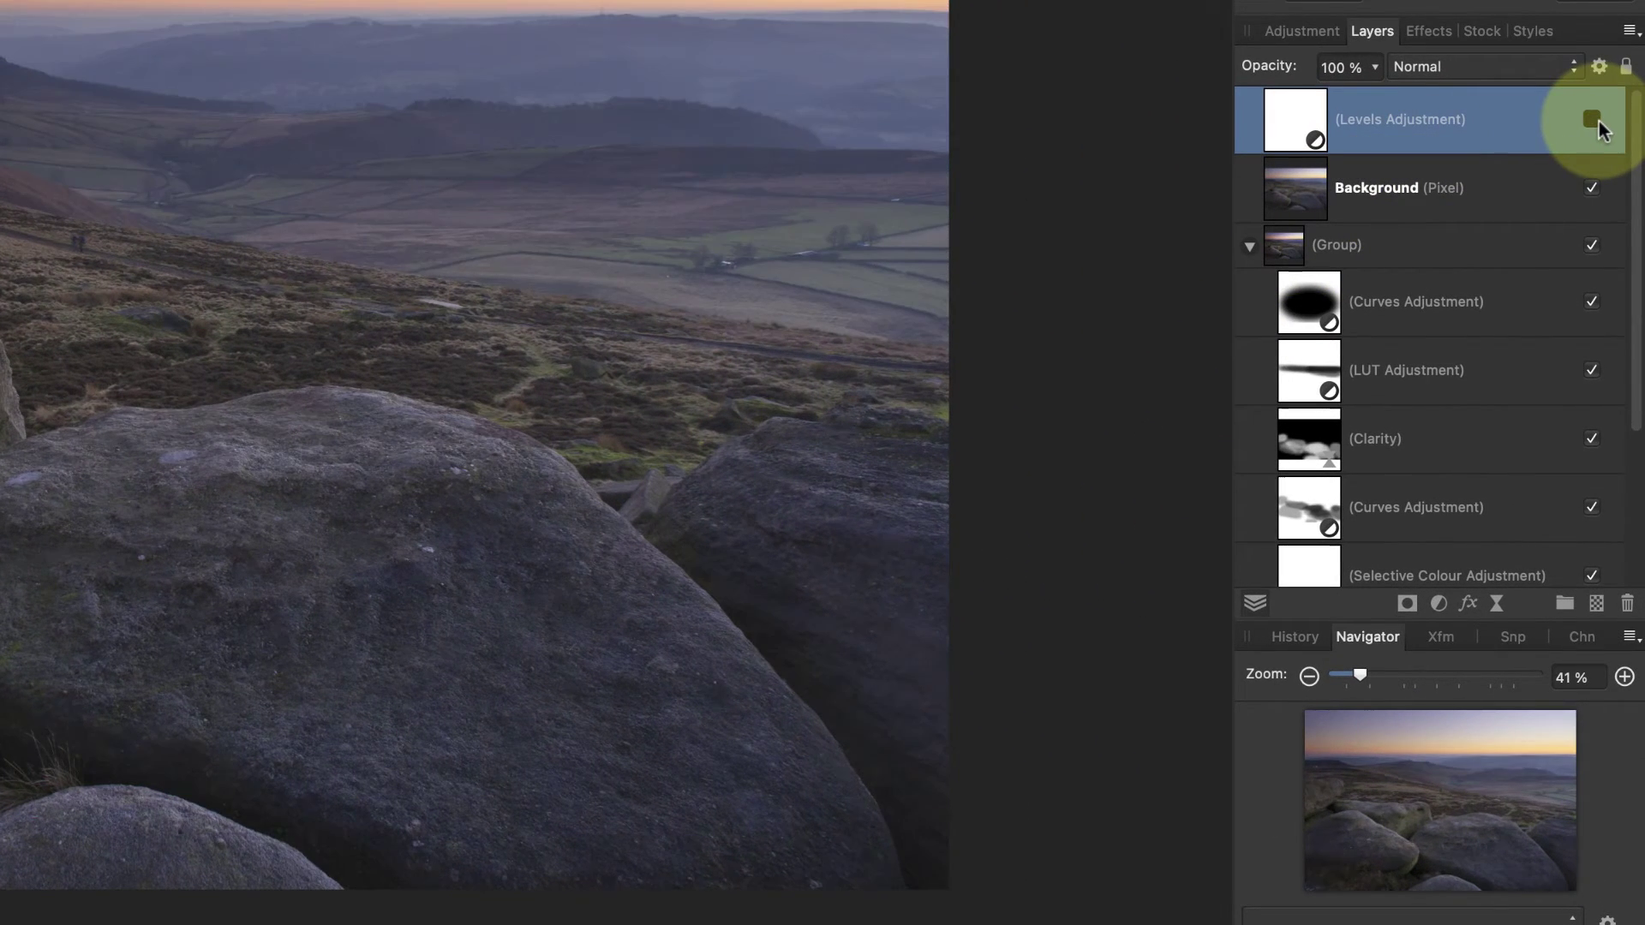
click(1593, 119)
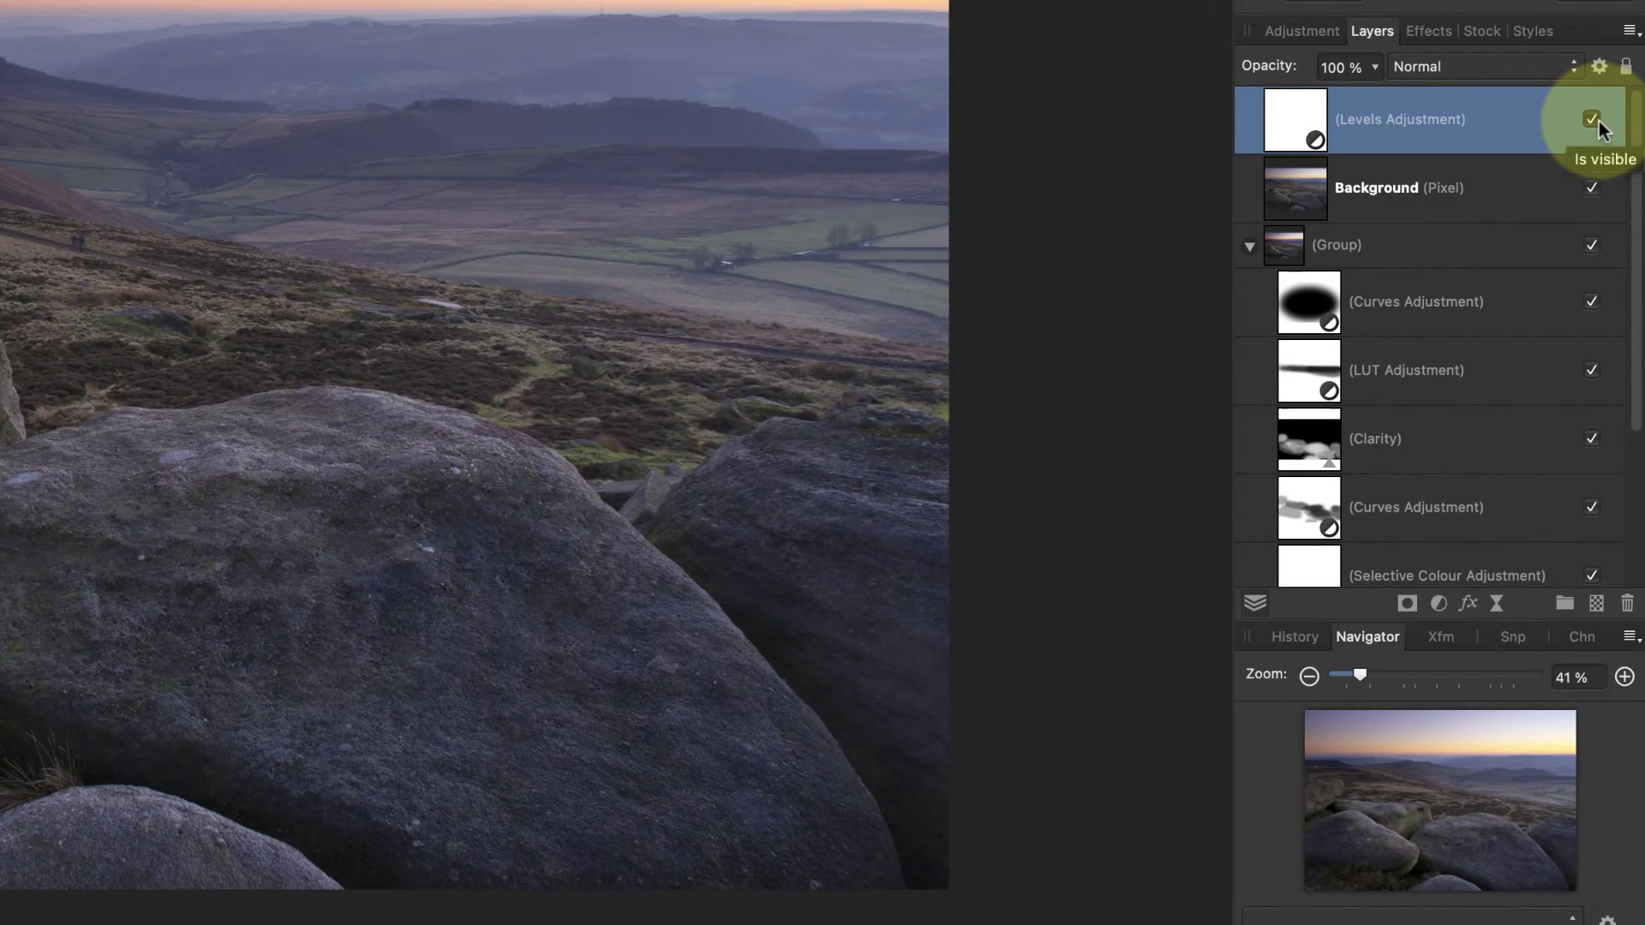
double_click(1309, 131)
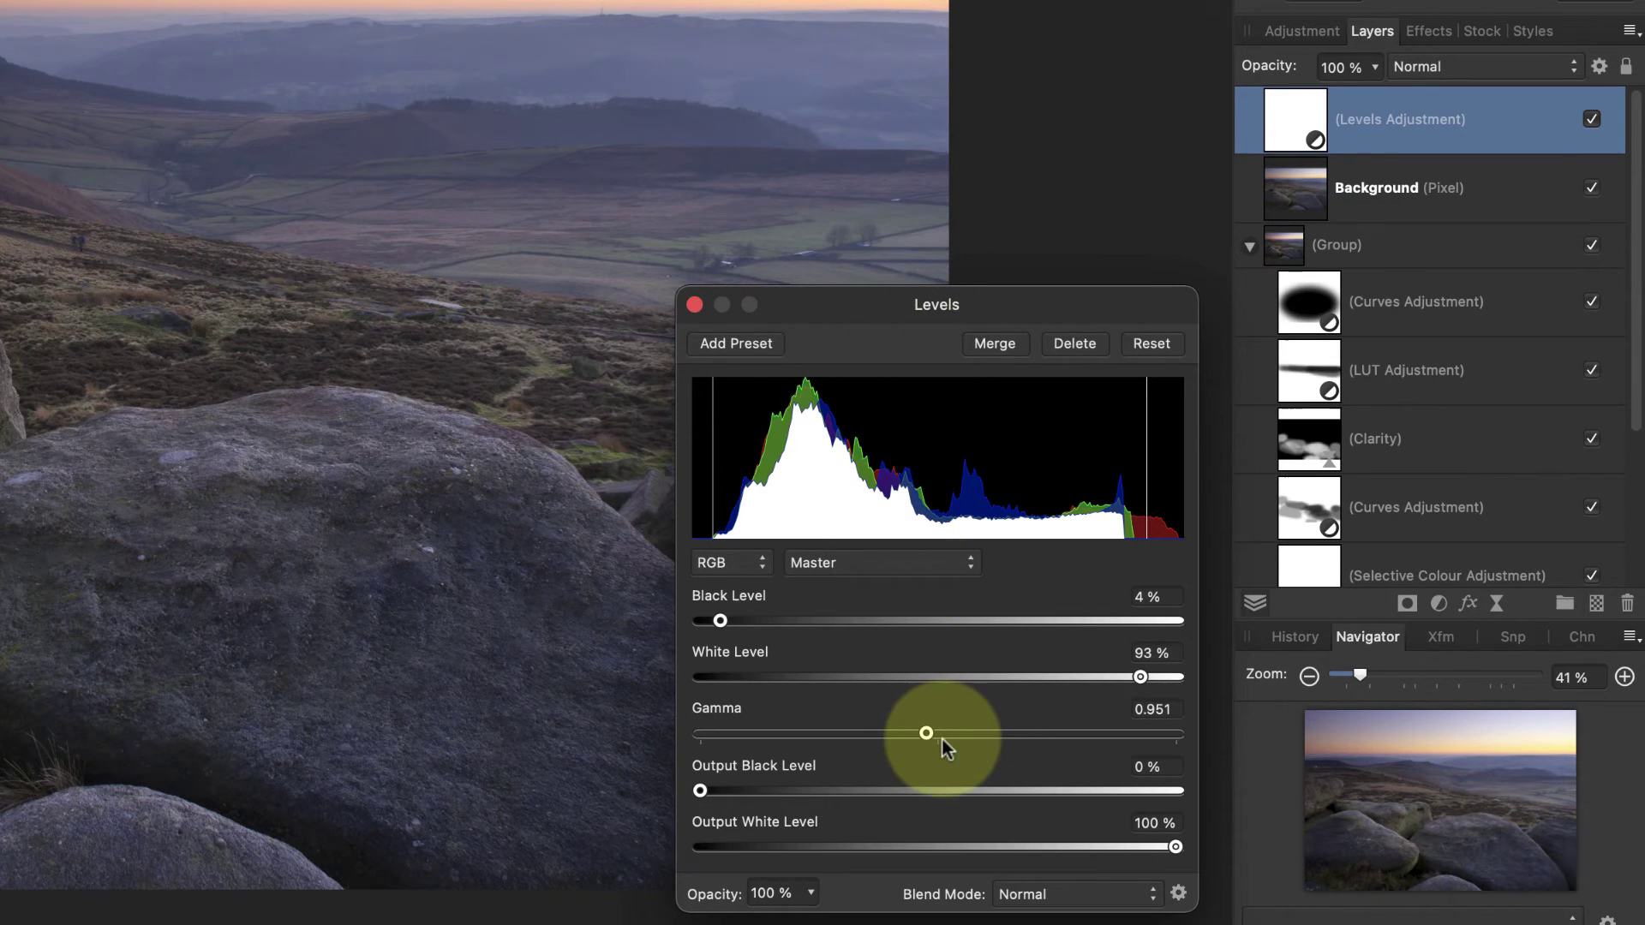
drag(929, 734, 935, 736)
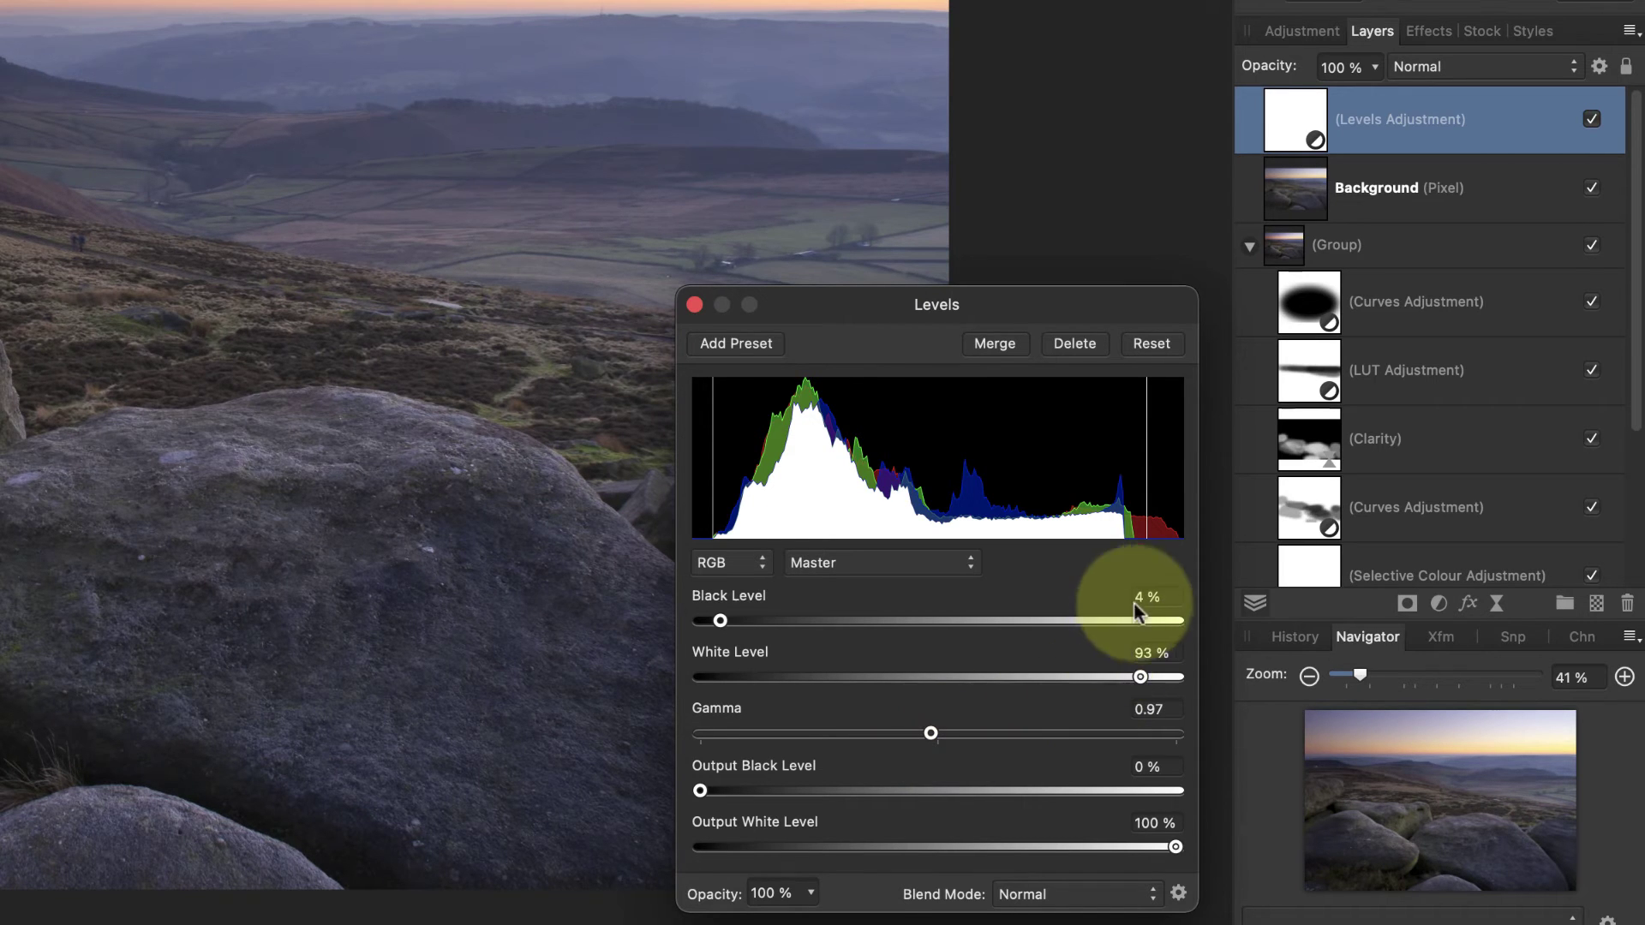
drag(1139, 675, 1135, 678)
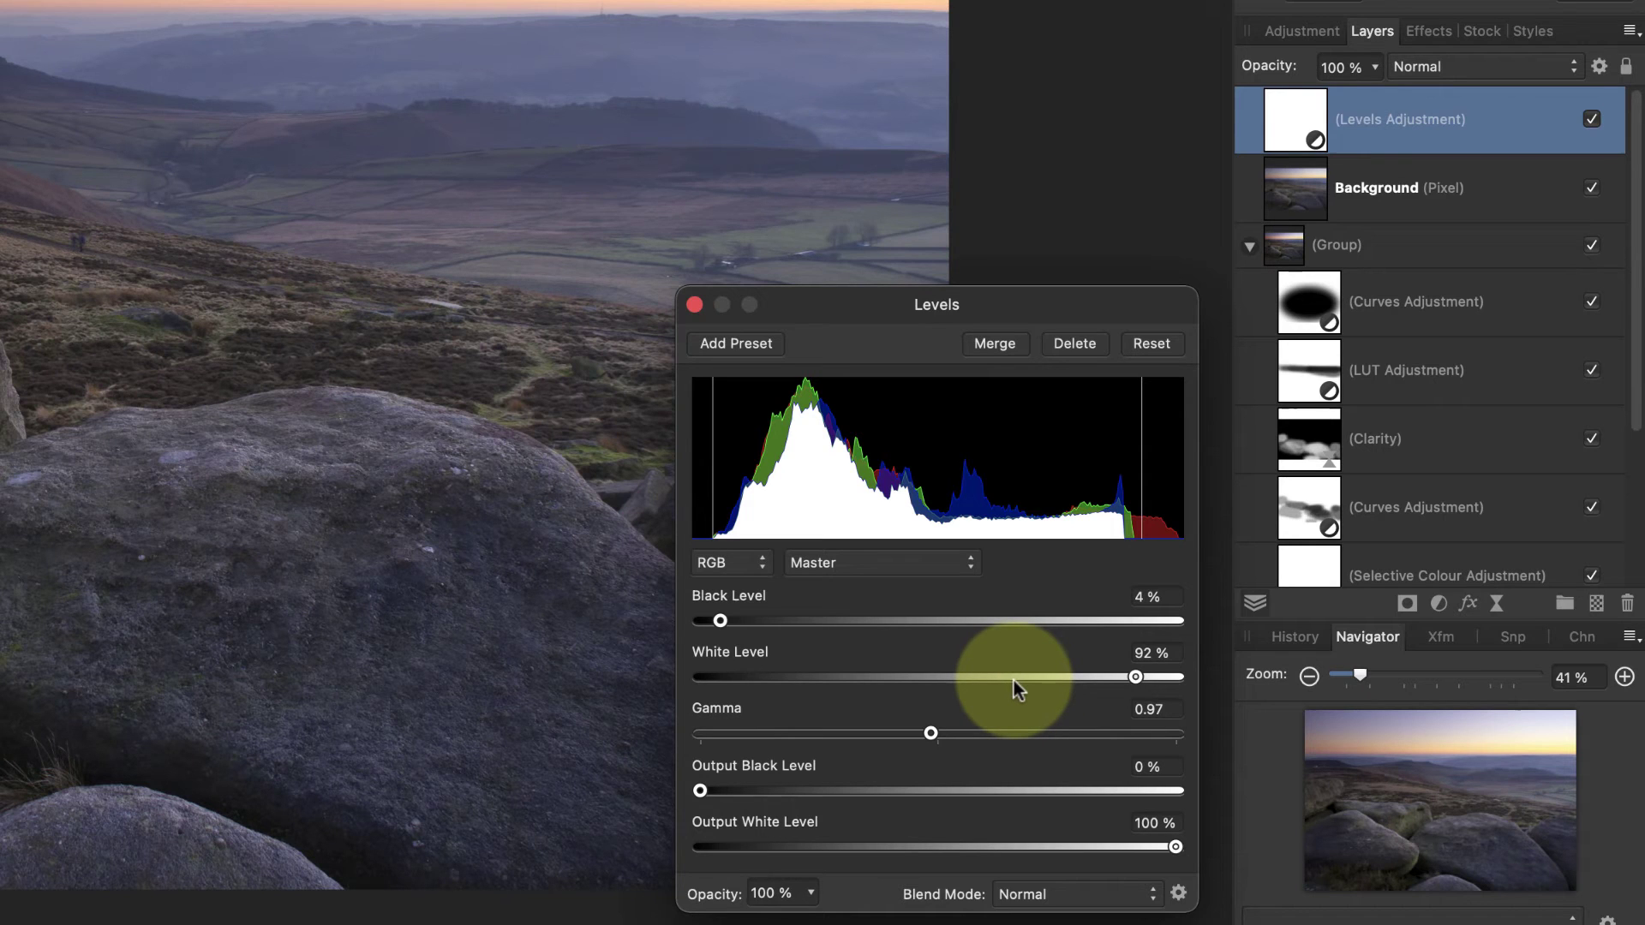
click(696, 305)
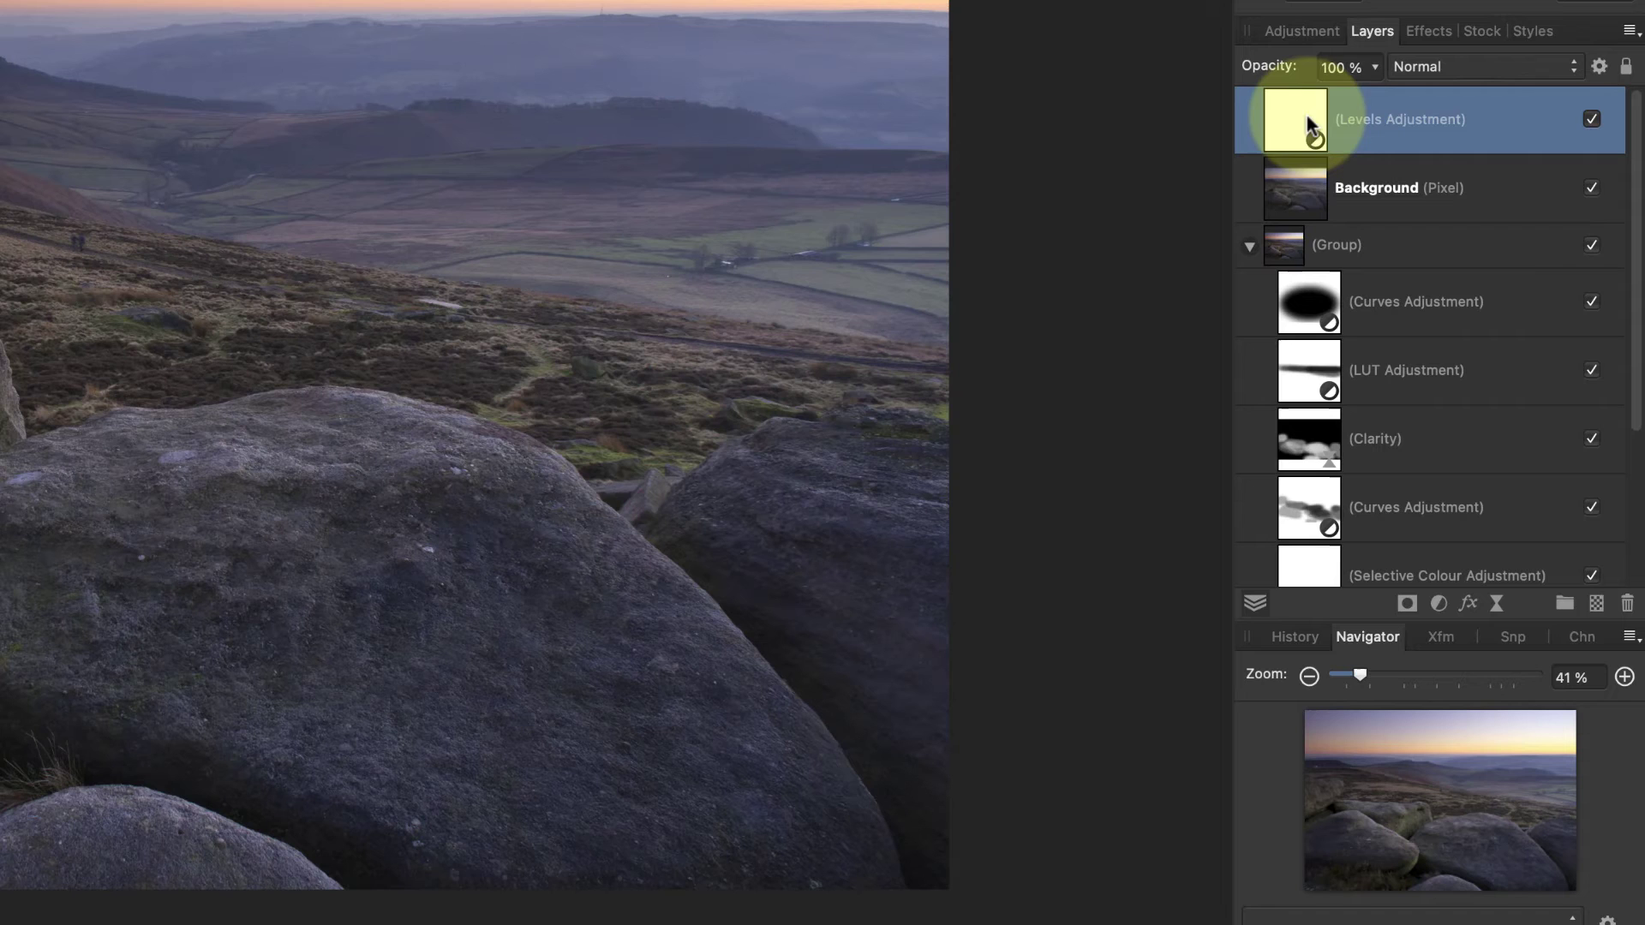
drag(1307, 122, 1172, 146)
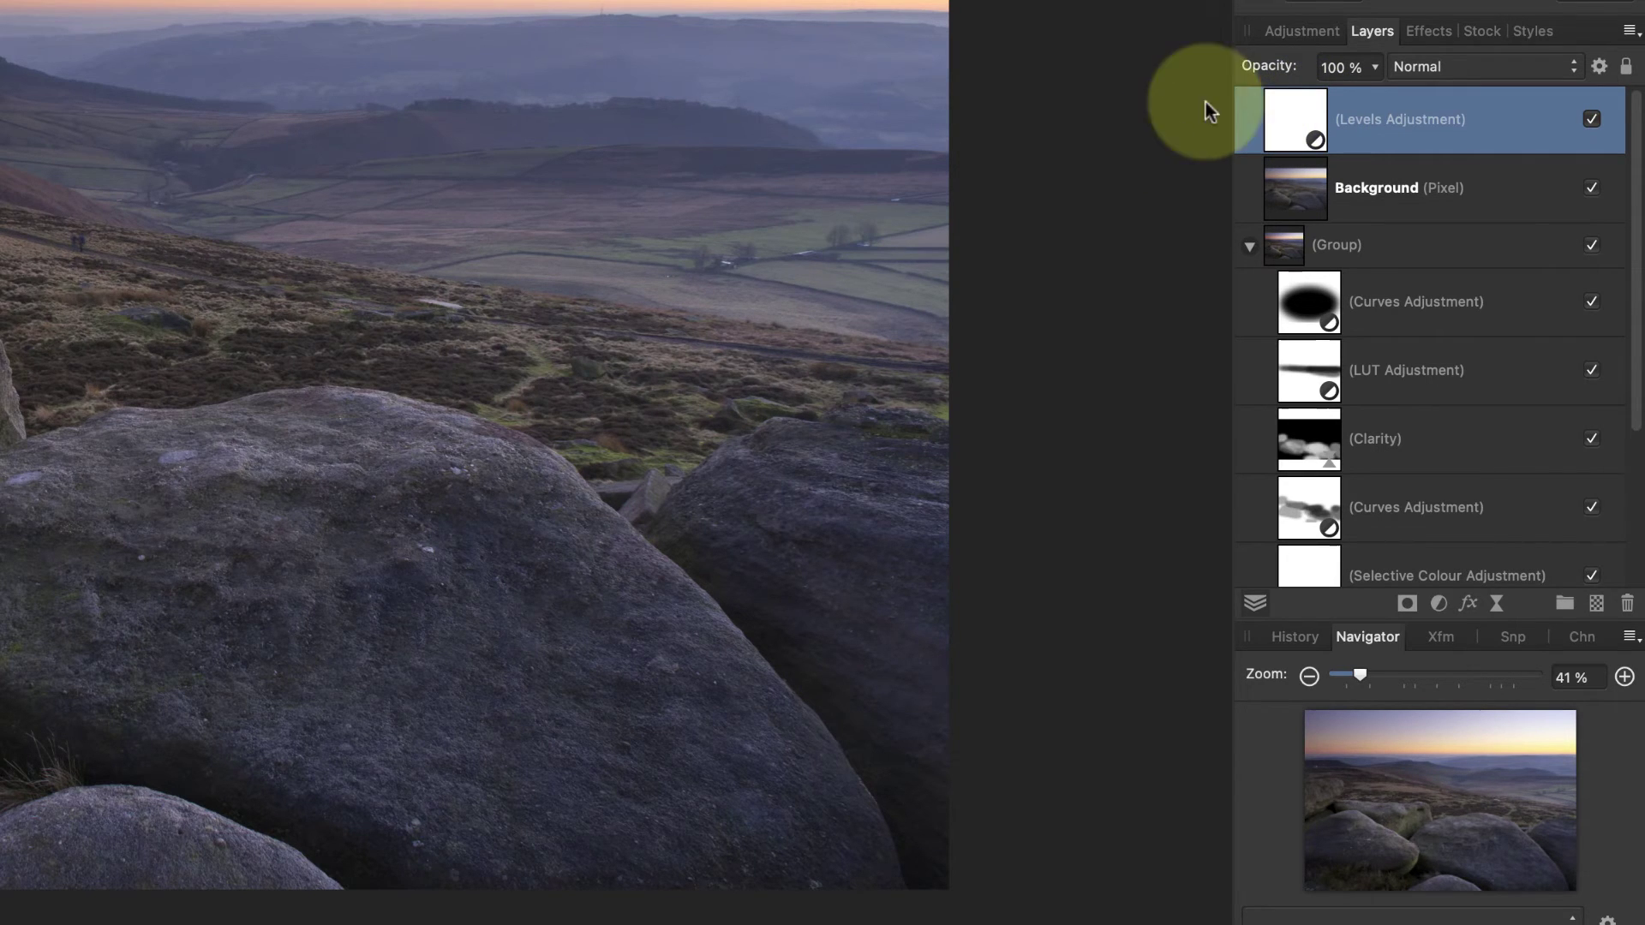
click(1373, 66)
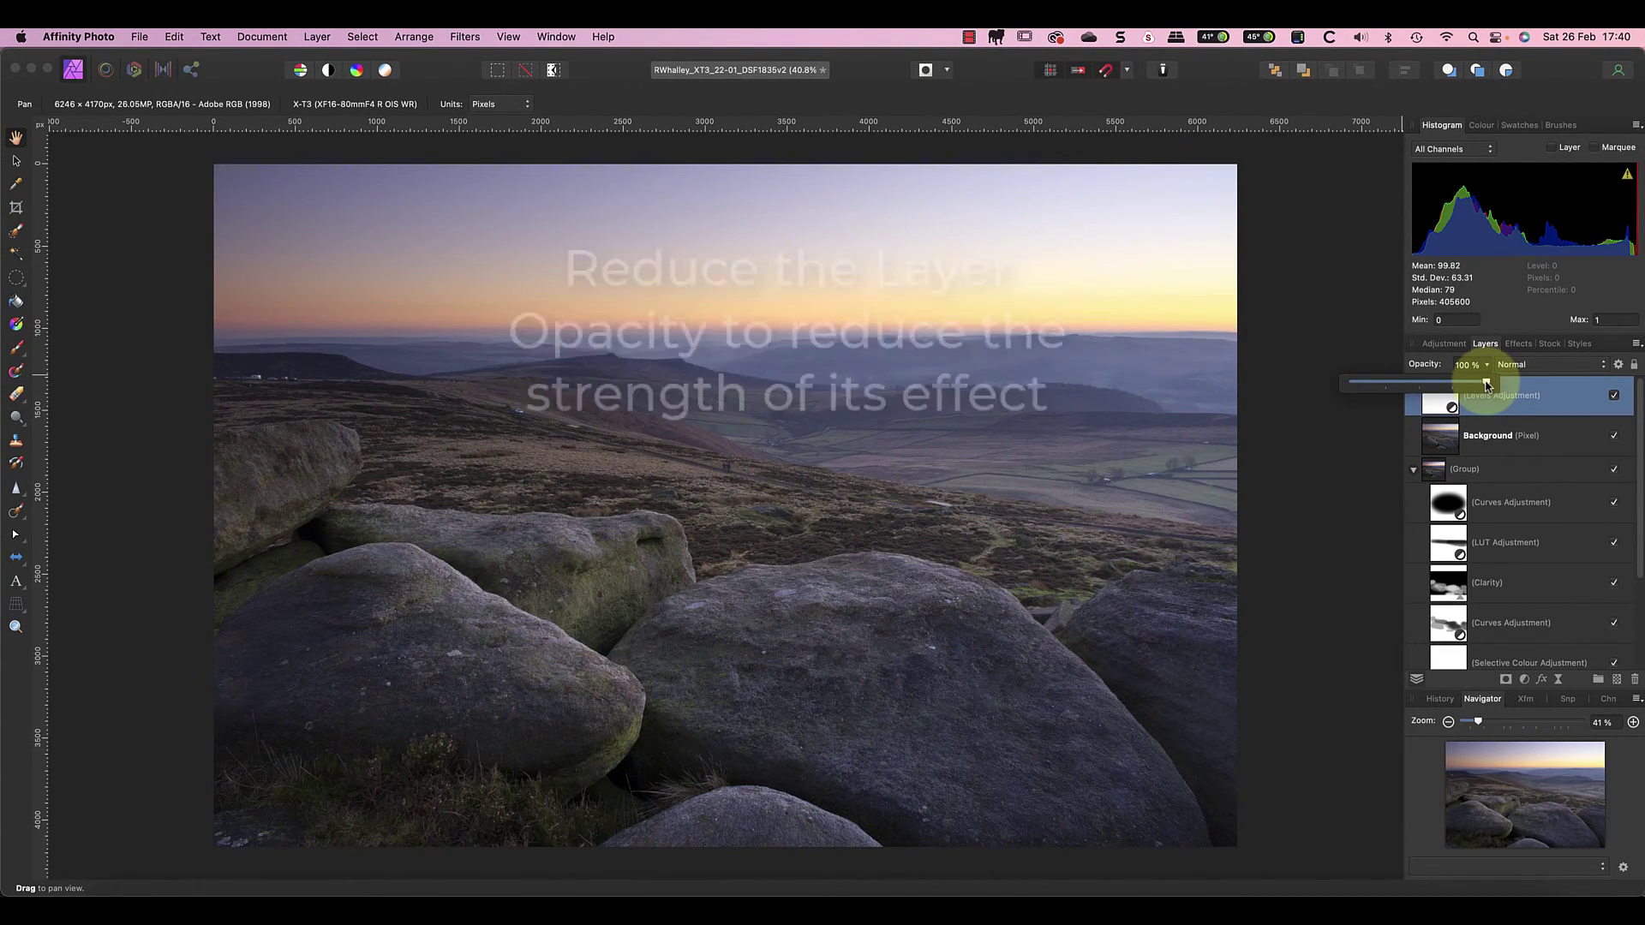
Fade the Levels layer to 0% opacity, restore 100%, and show the adjustments list
drag(1486, 386, 1350, 382)
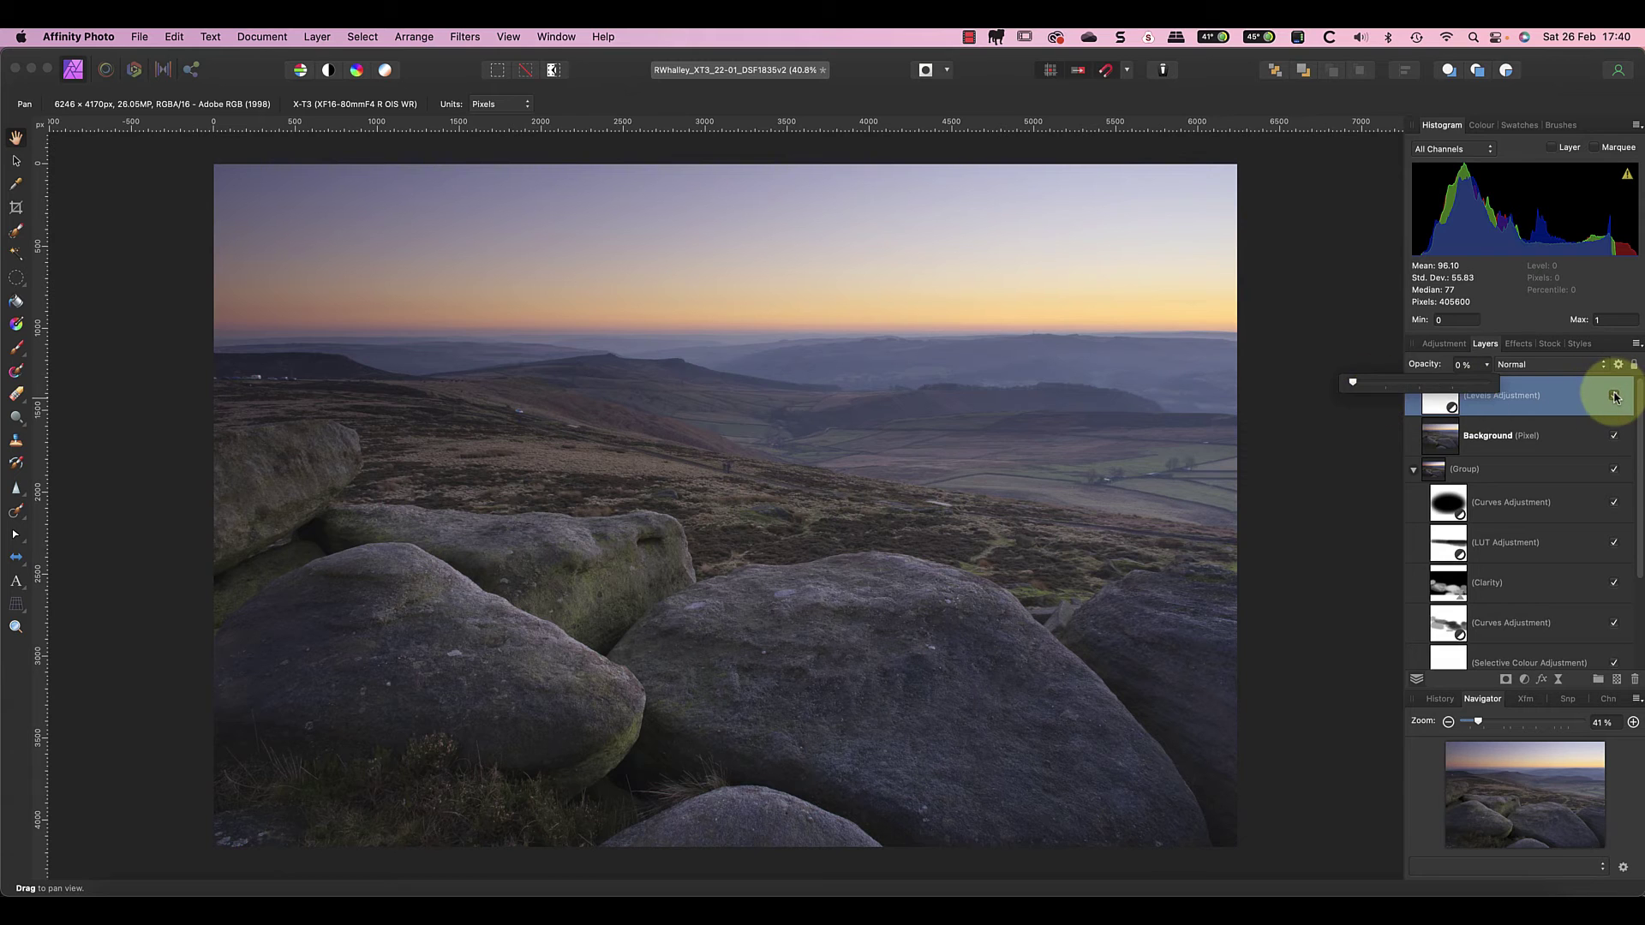
click(1614, 396)
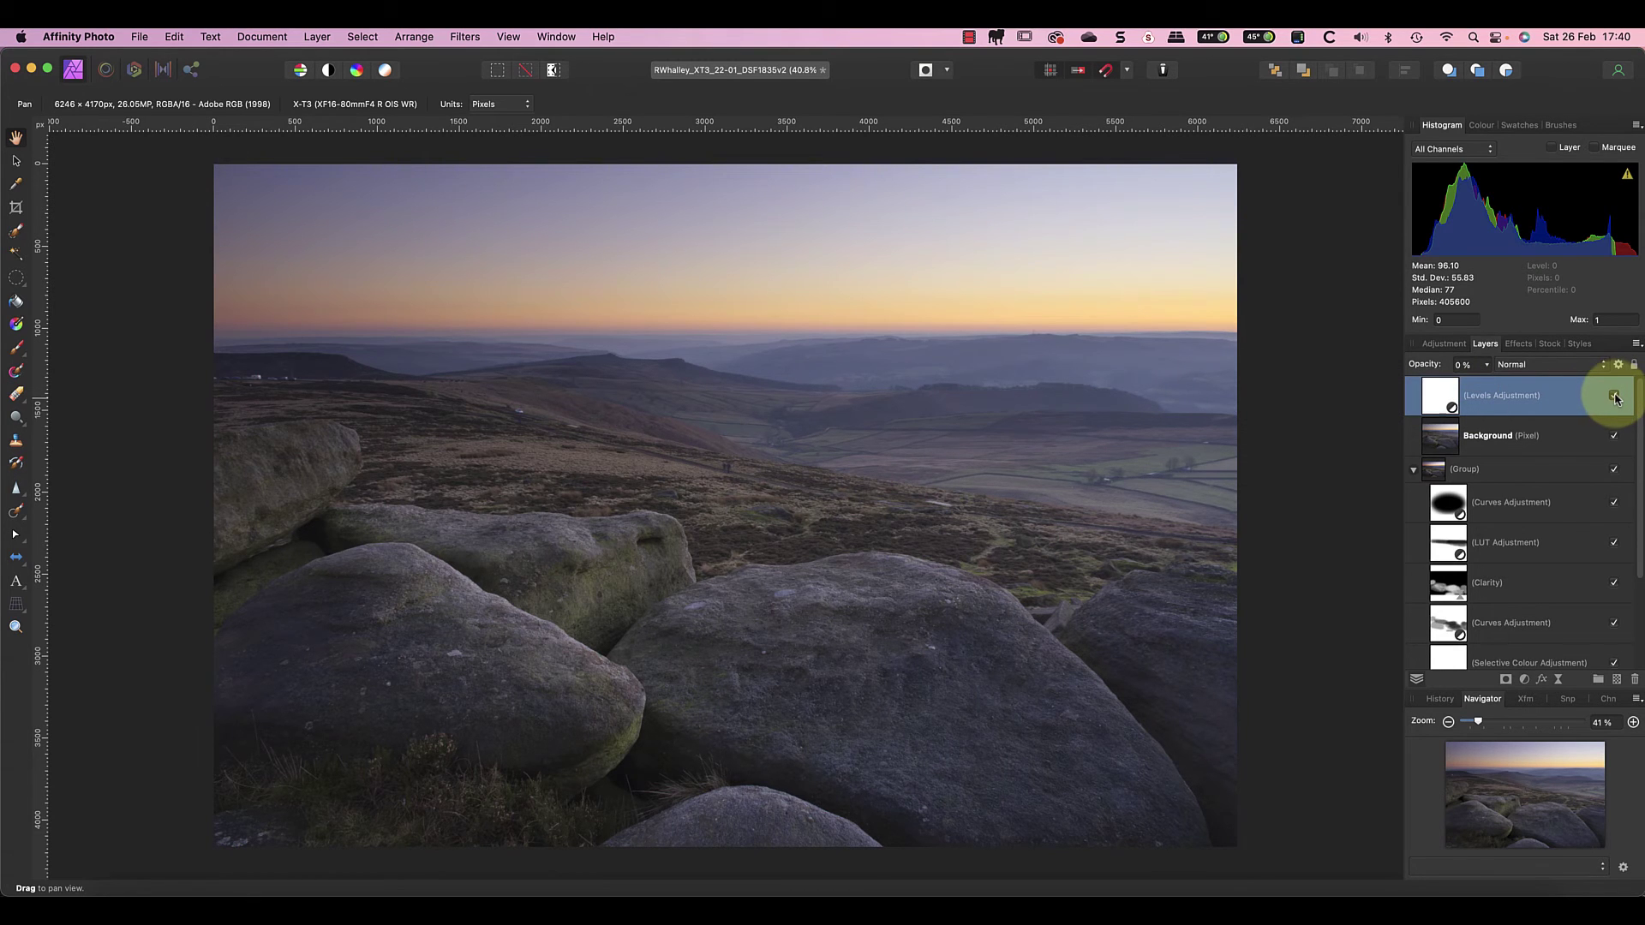
key(0)
click(1524, 679)
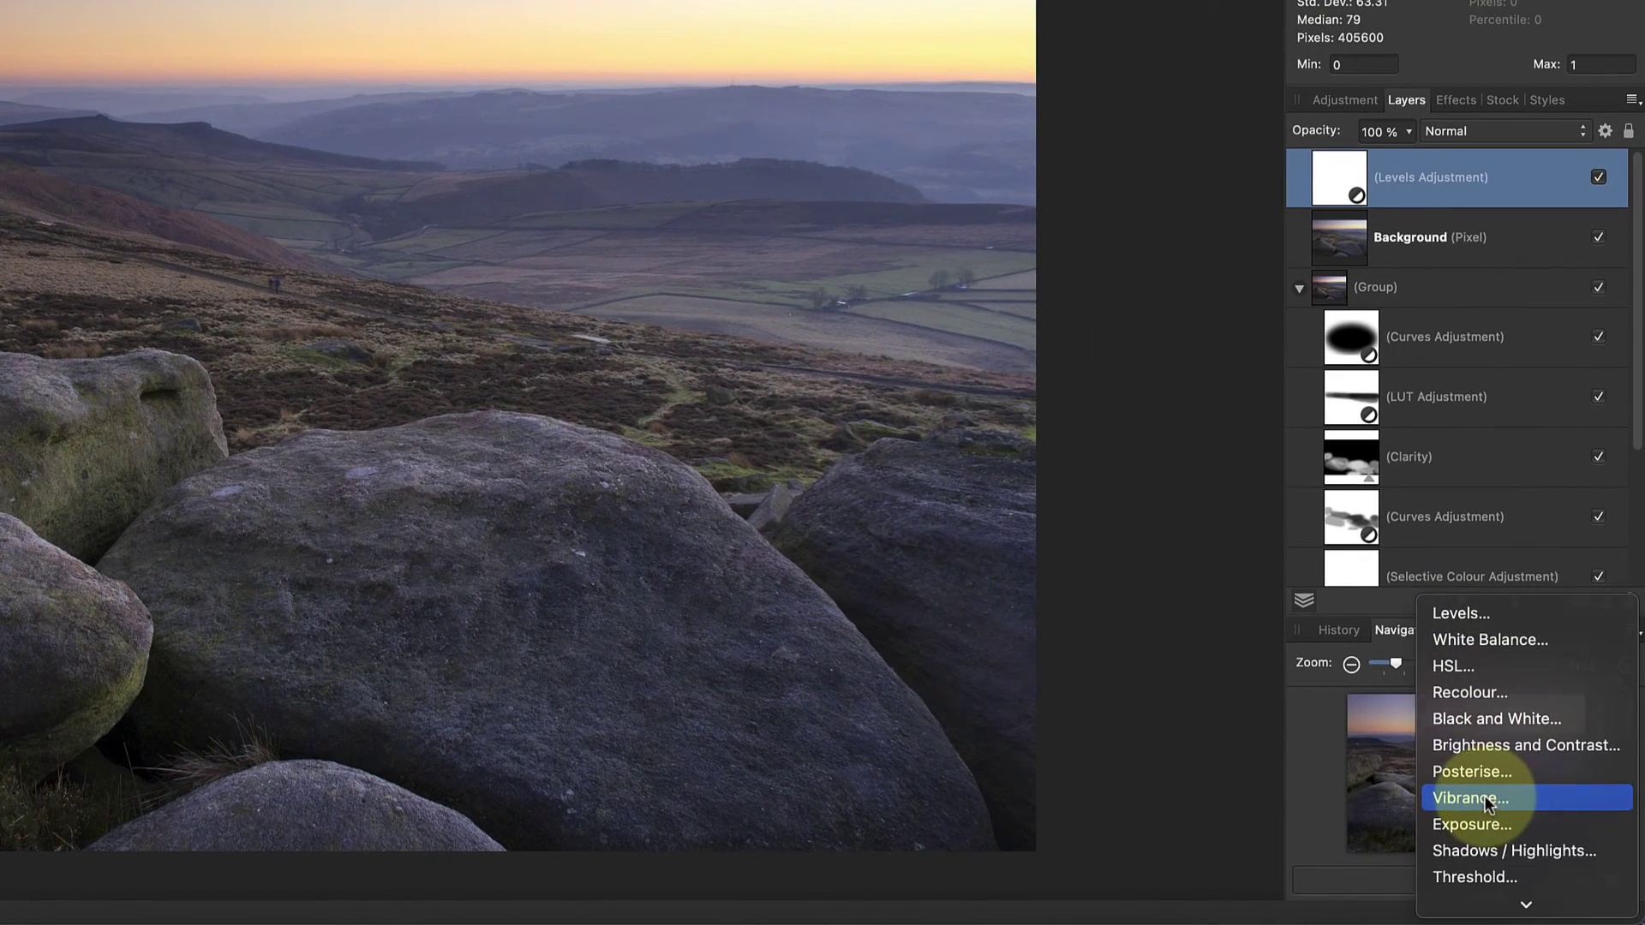
Add a Vibrance layer at 70% vibrance, testing saturation at -100% before resetting it to 0%
click(1527, 811)
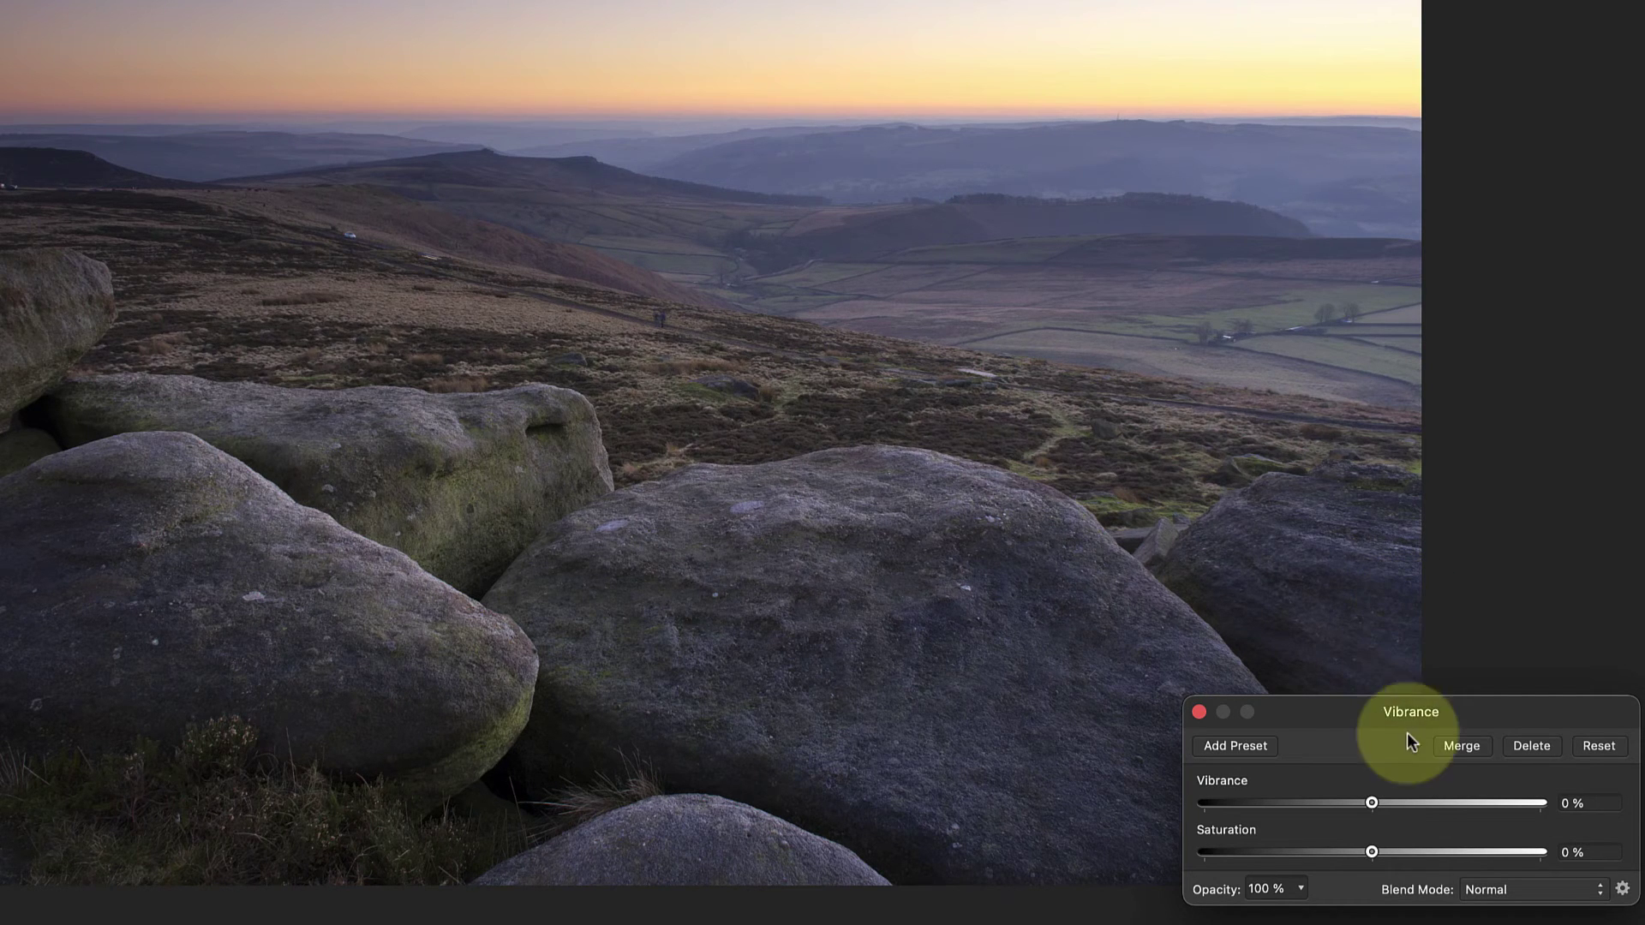
drag(1373, 804, 1491, 801)
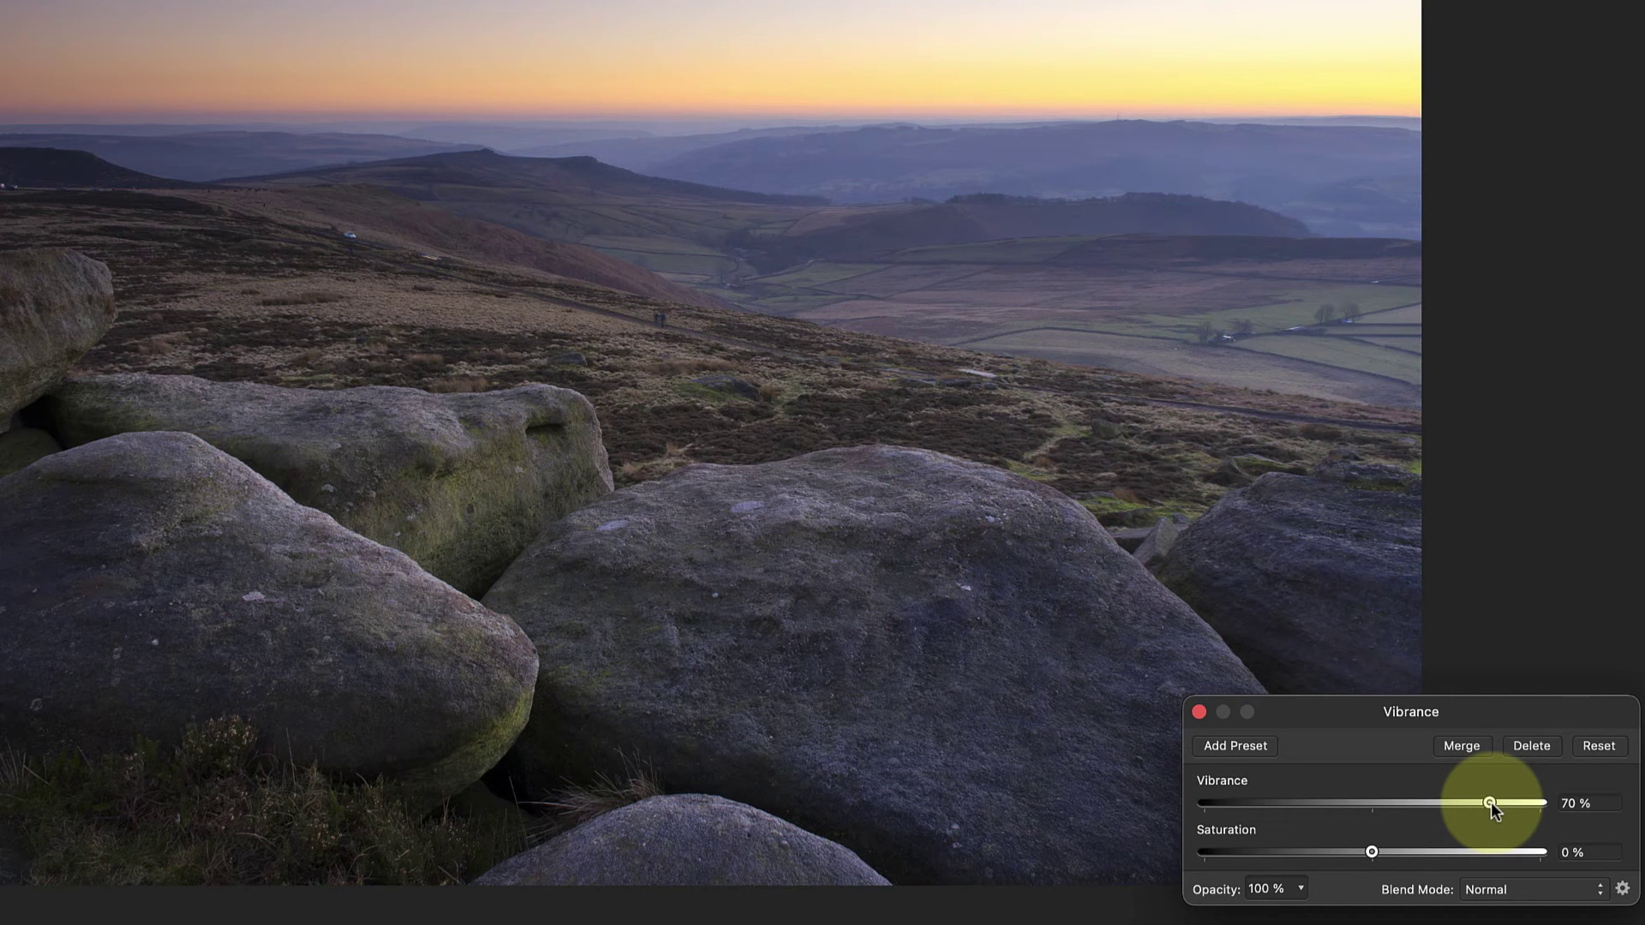
double_click(1490, 803)
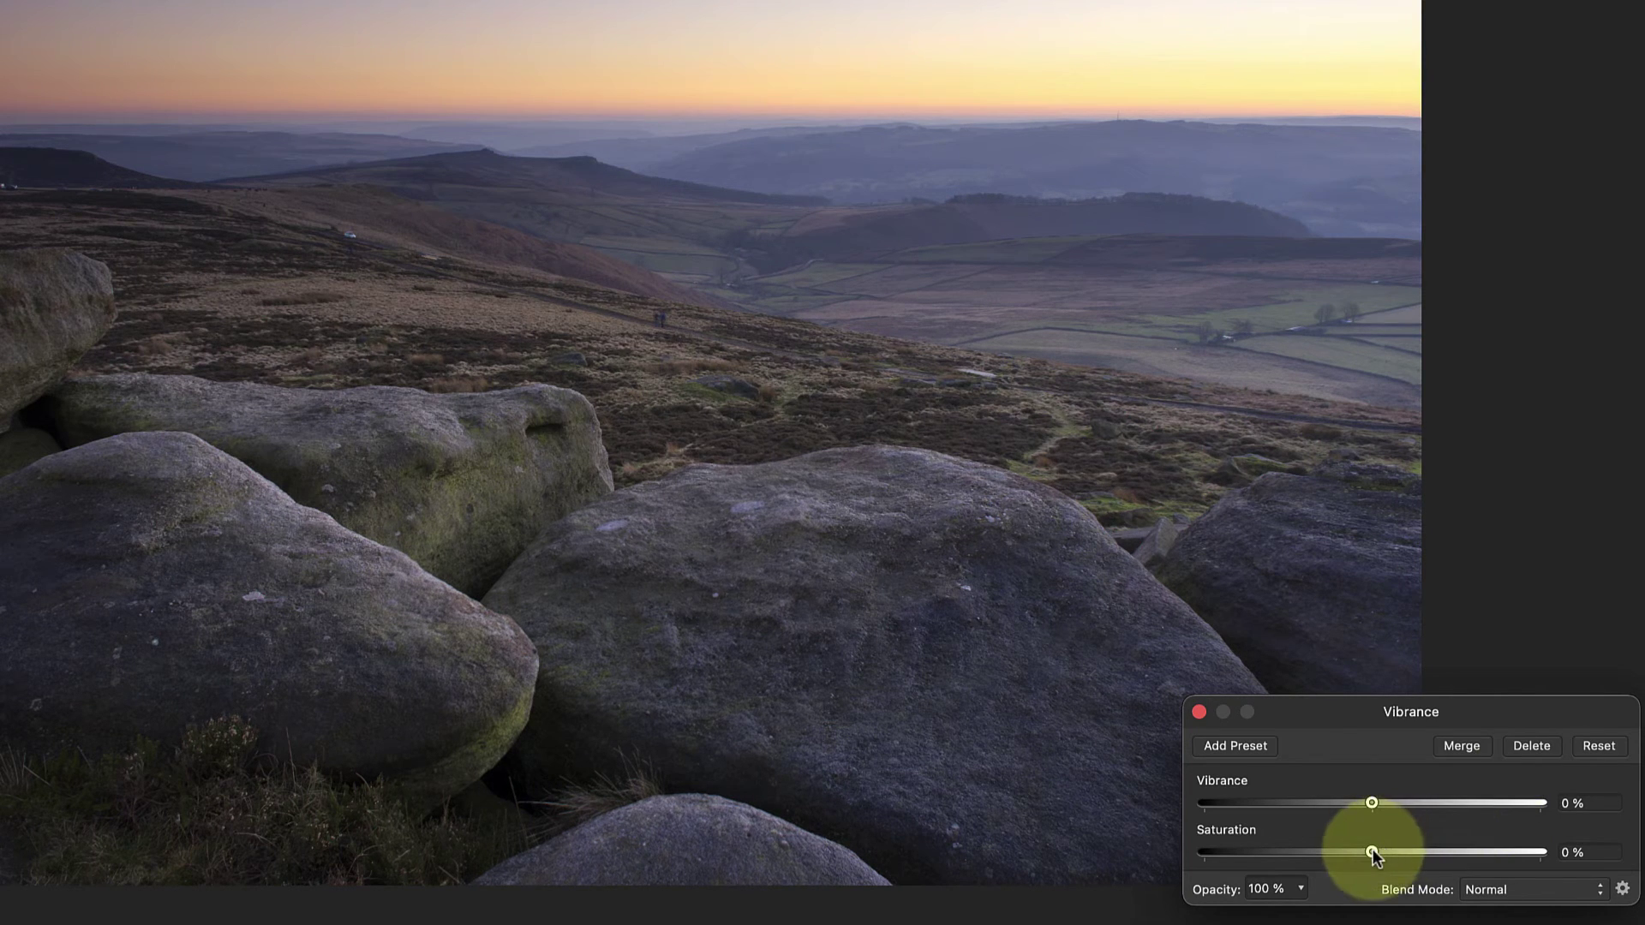
drag(1371, 851, 1492, 853)
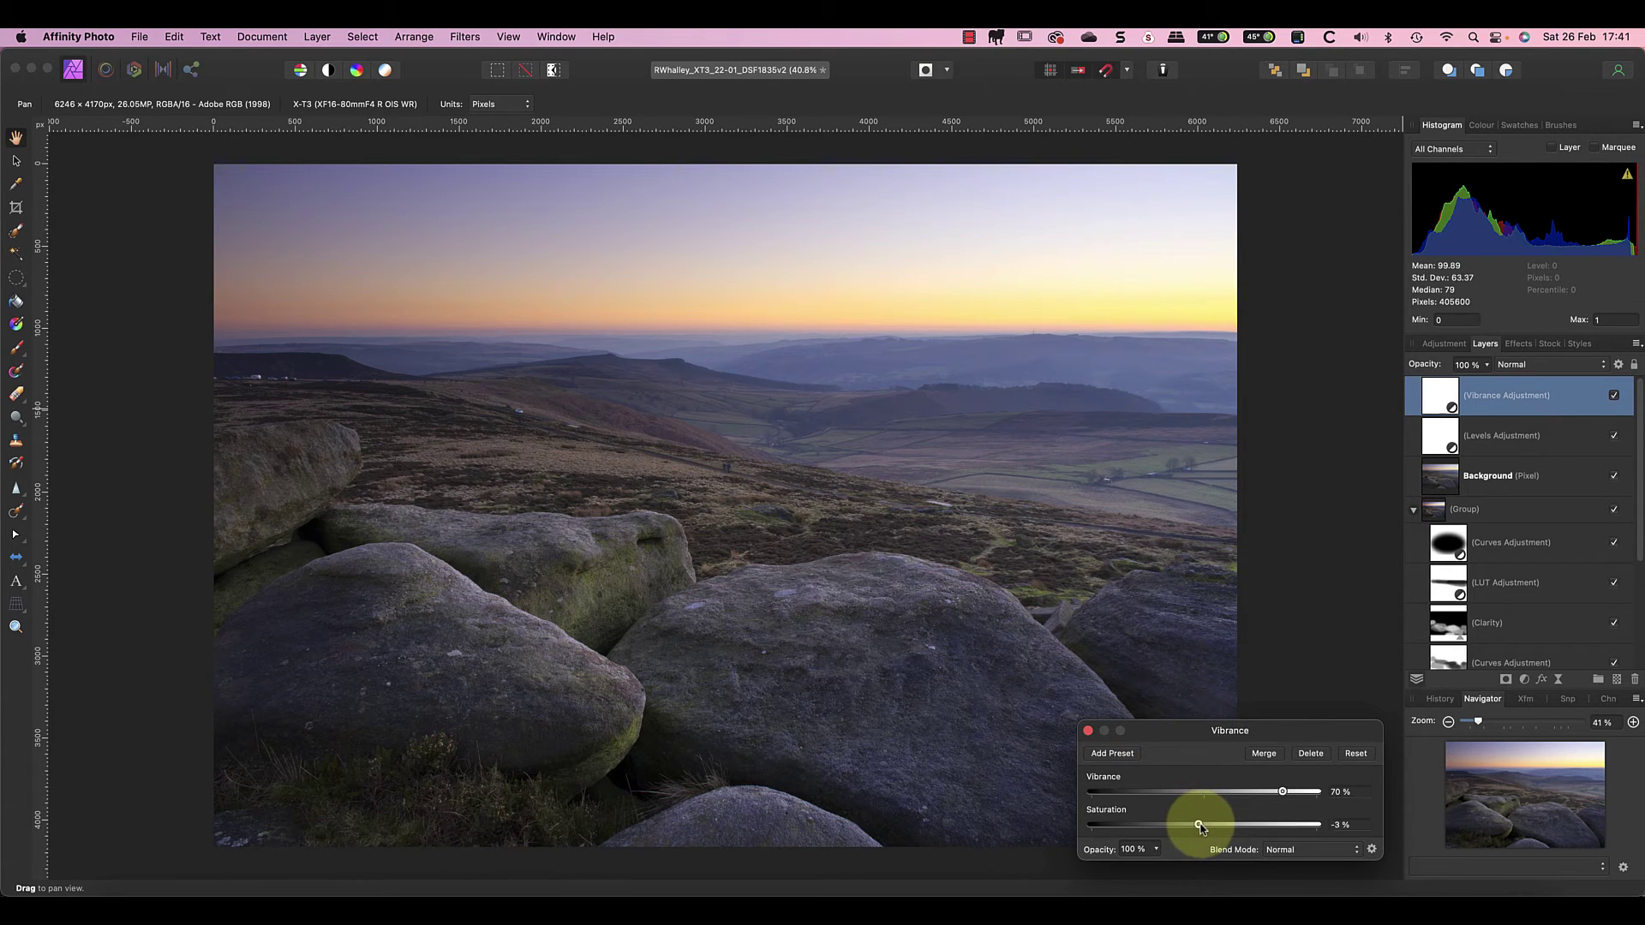
drag(1201, 824, 1090, 826)
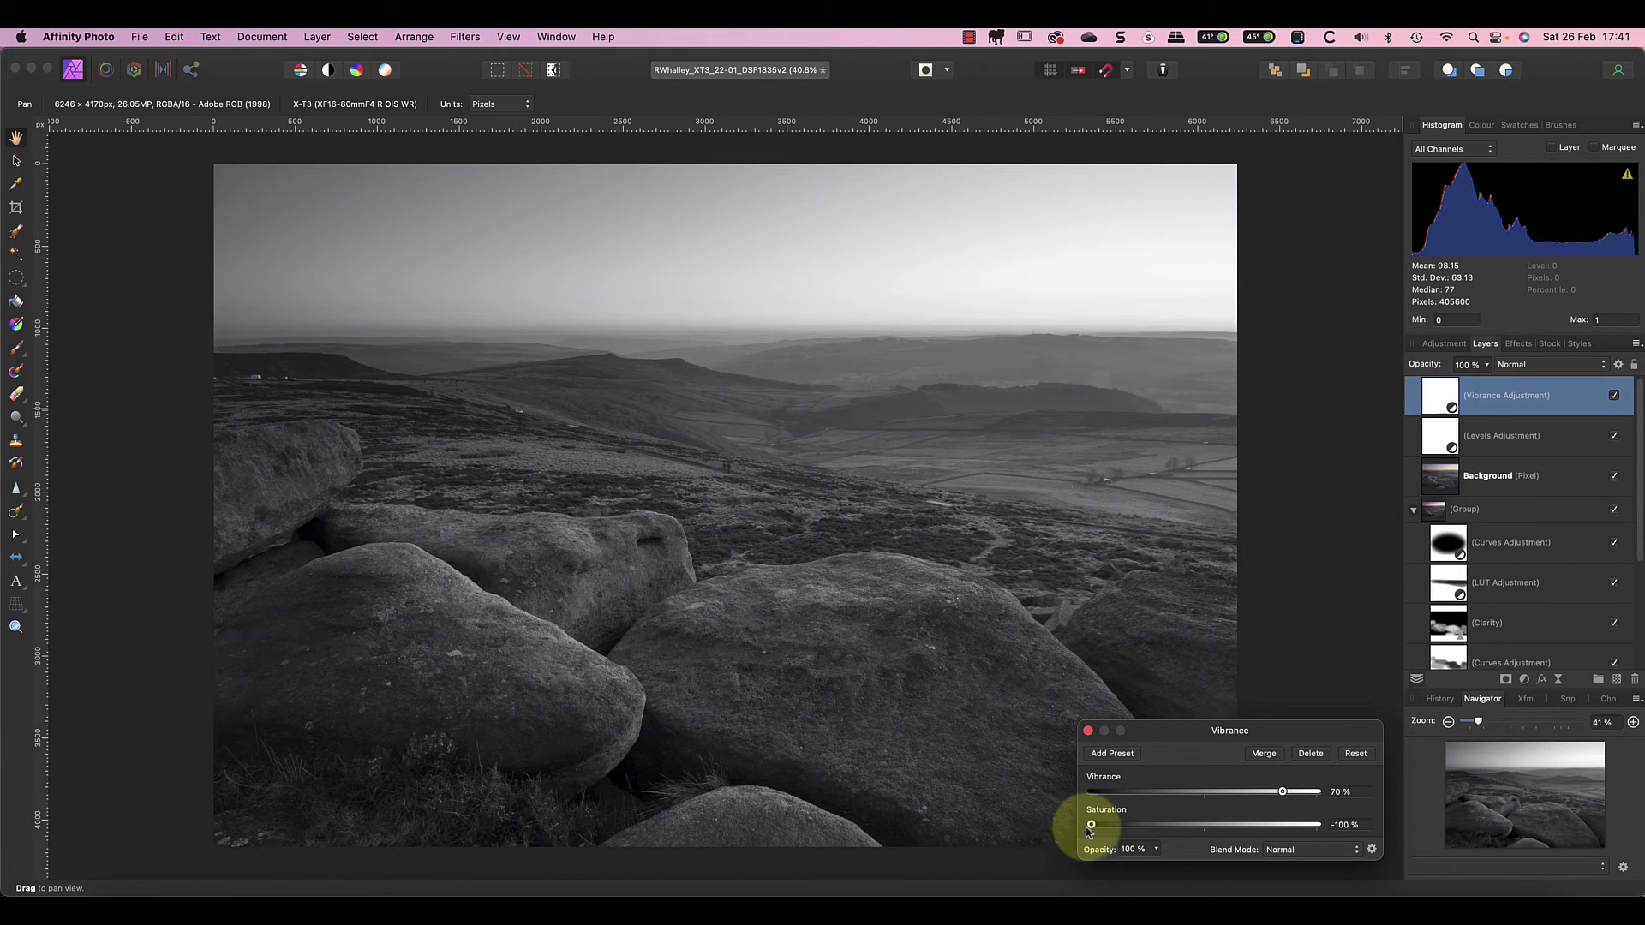
double_click(1089, 823)
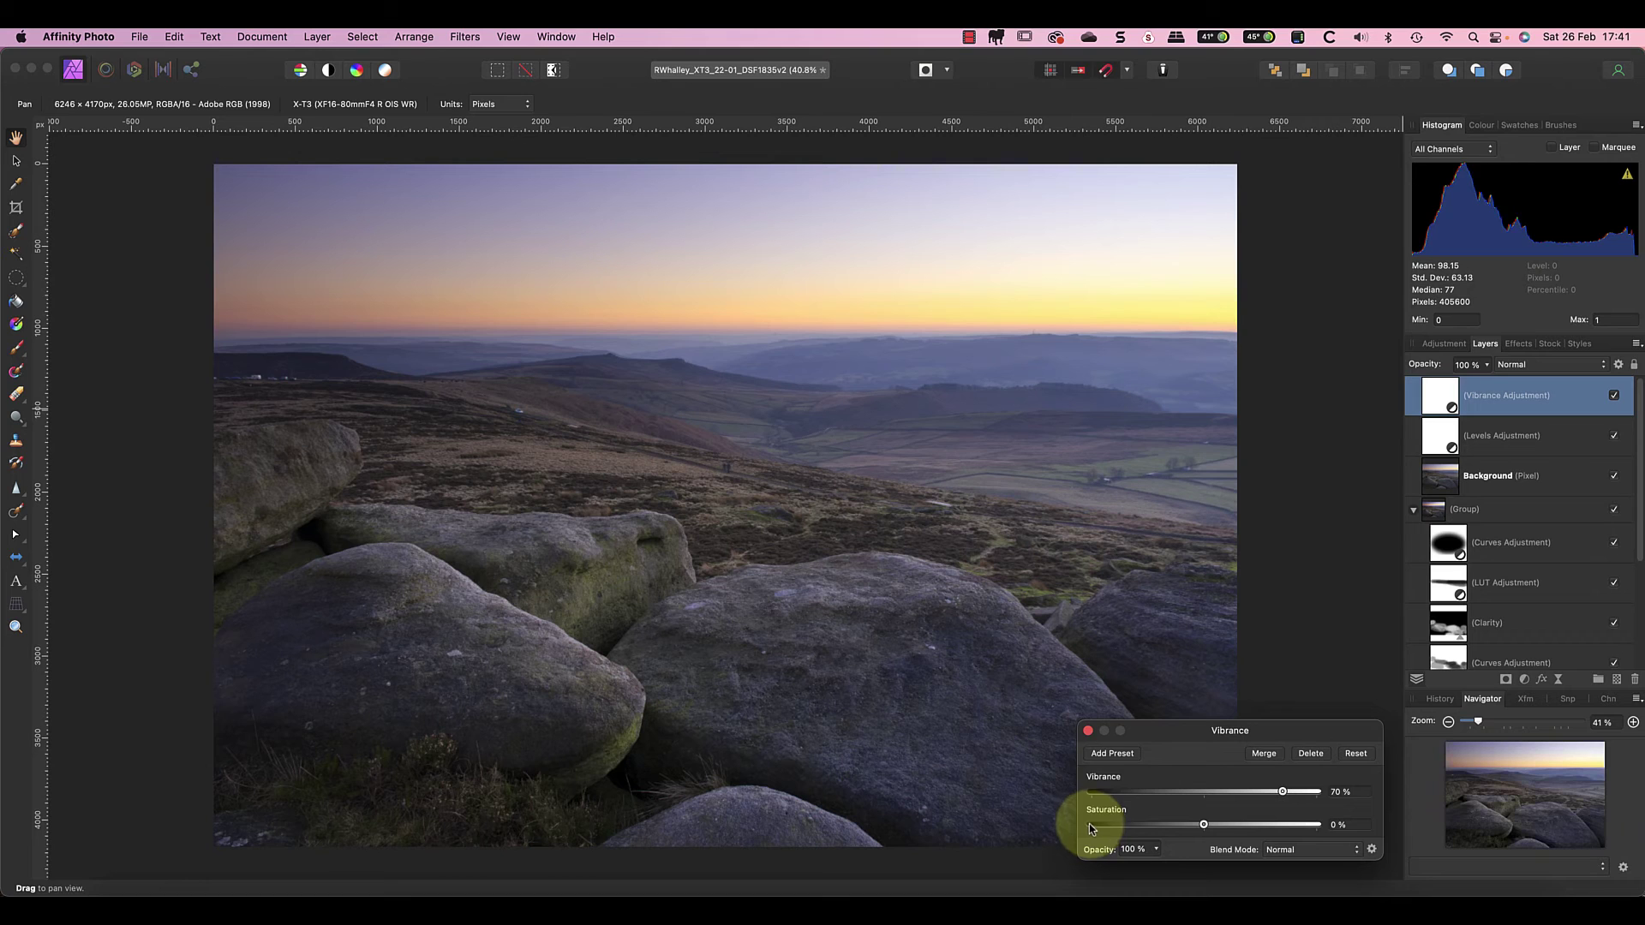
click(1087, 731)
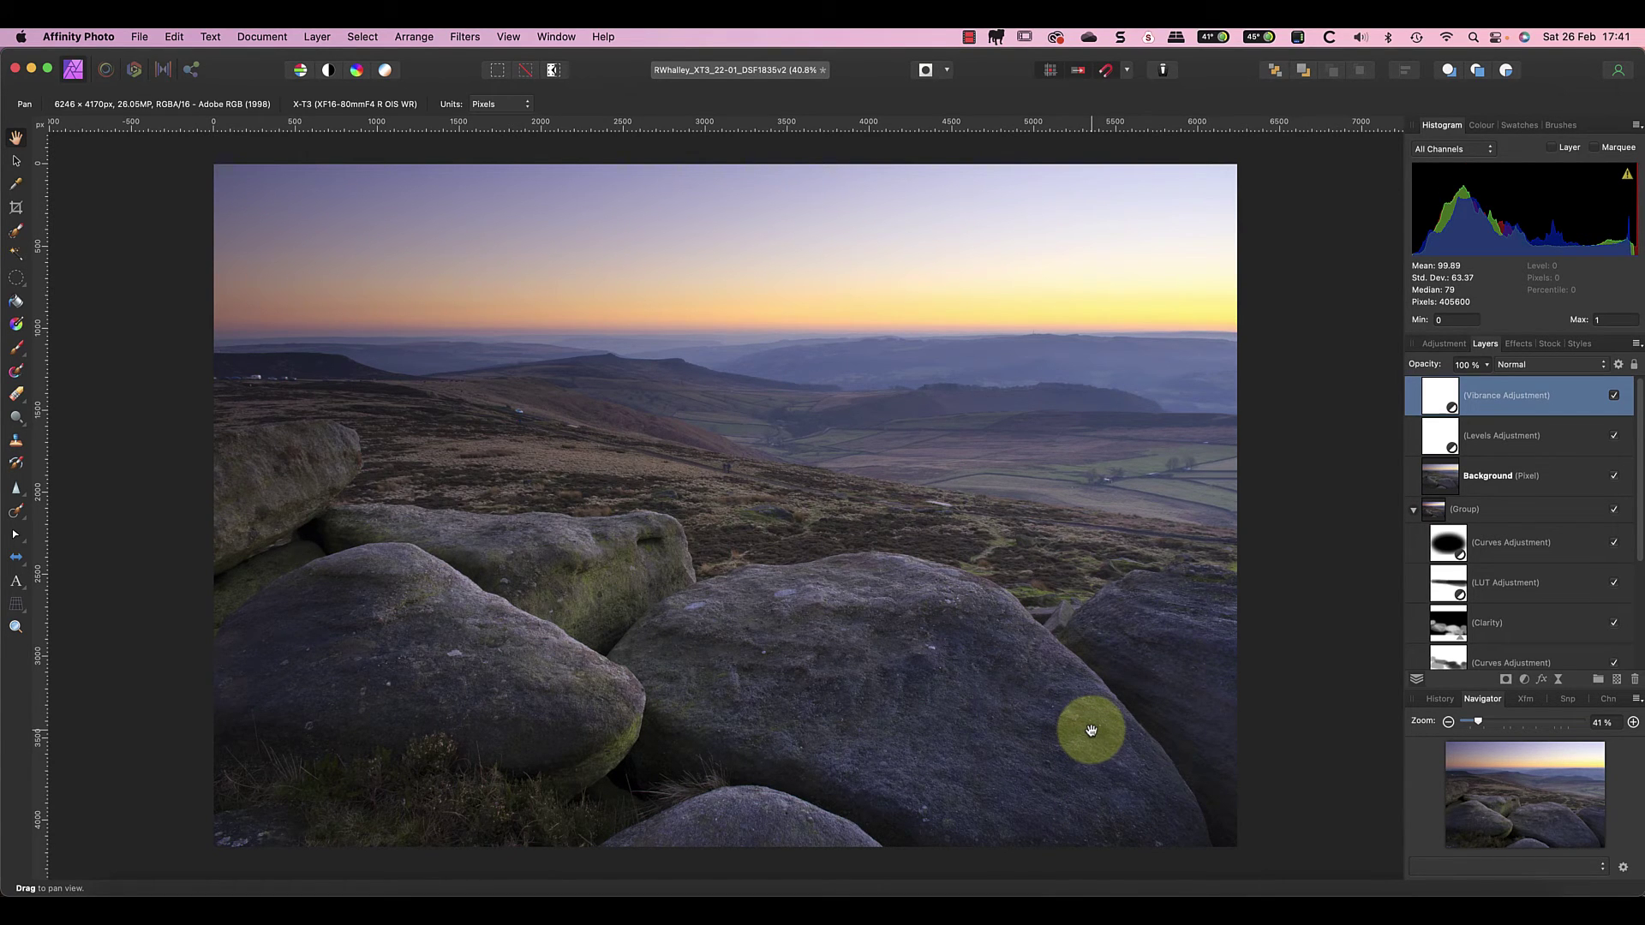
click(1524, 681)
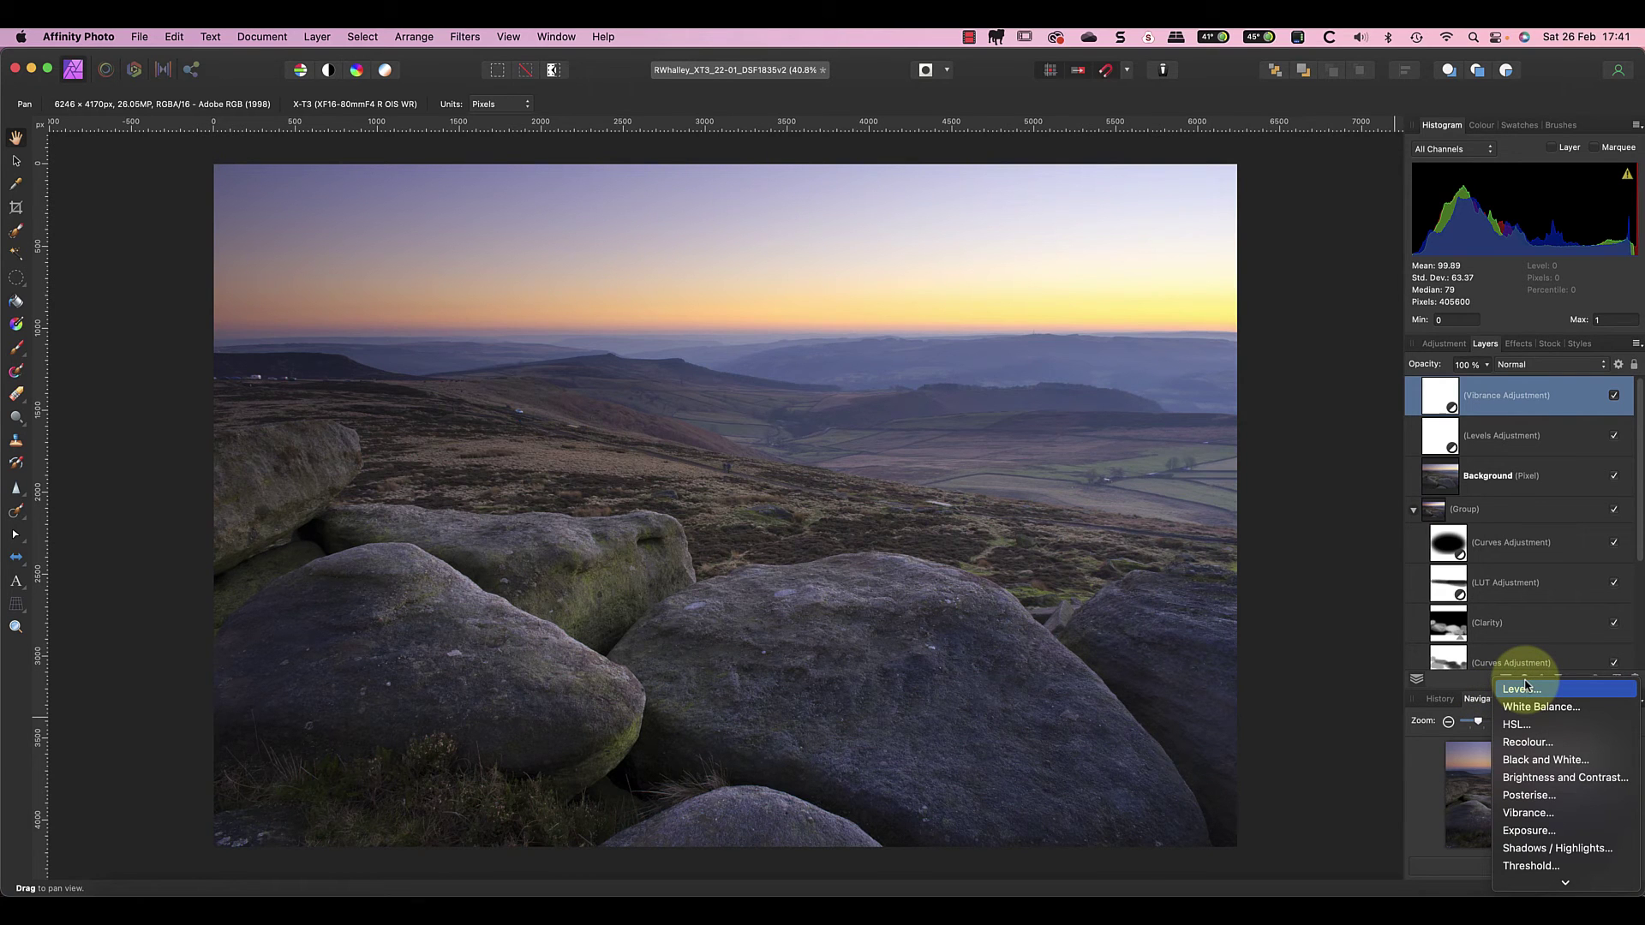
click(1543, 761)
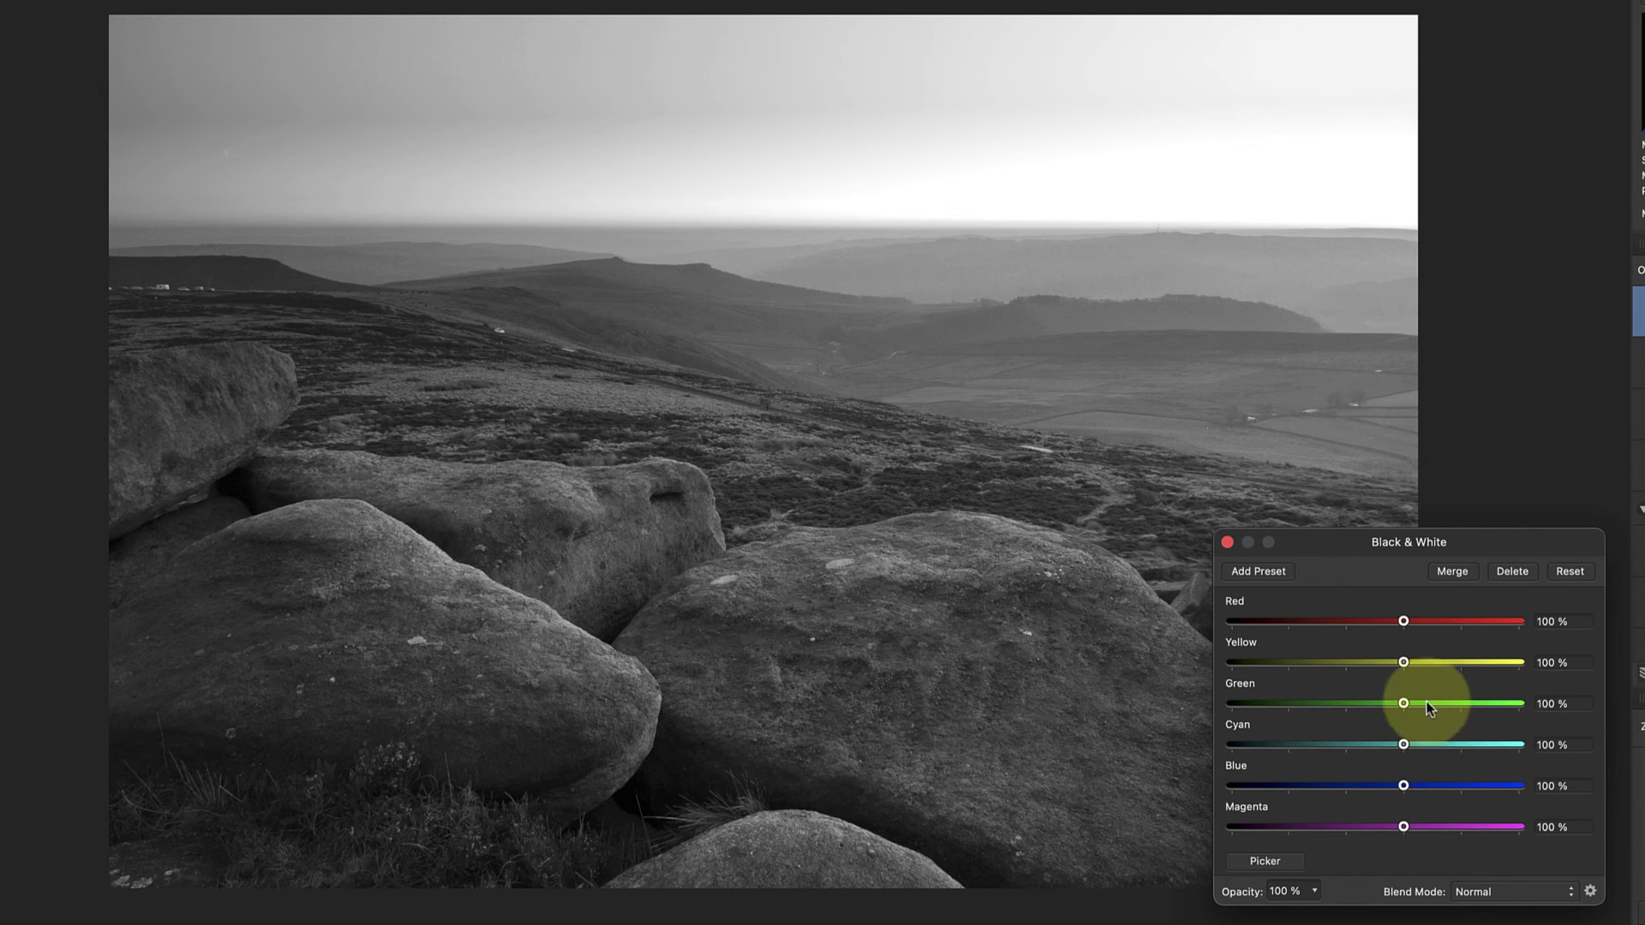
mouse_move(1407, 659)
mouse_down()
mouse_move(1529, 670)
mouse_move(1407, 671)
mouse_up()
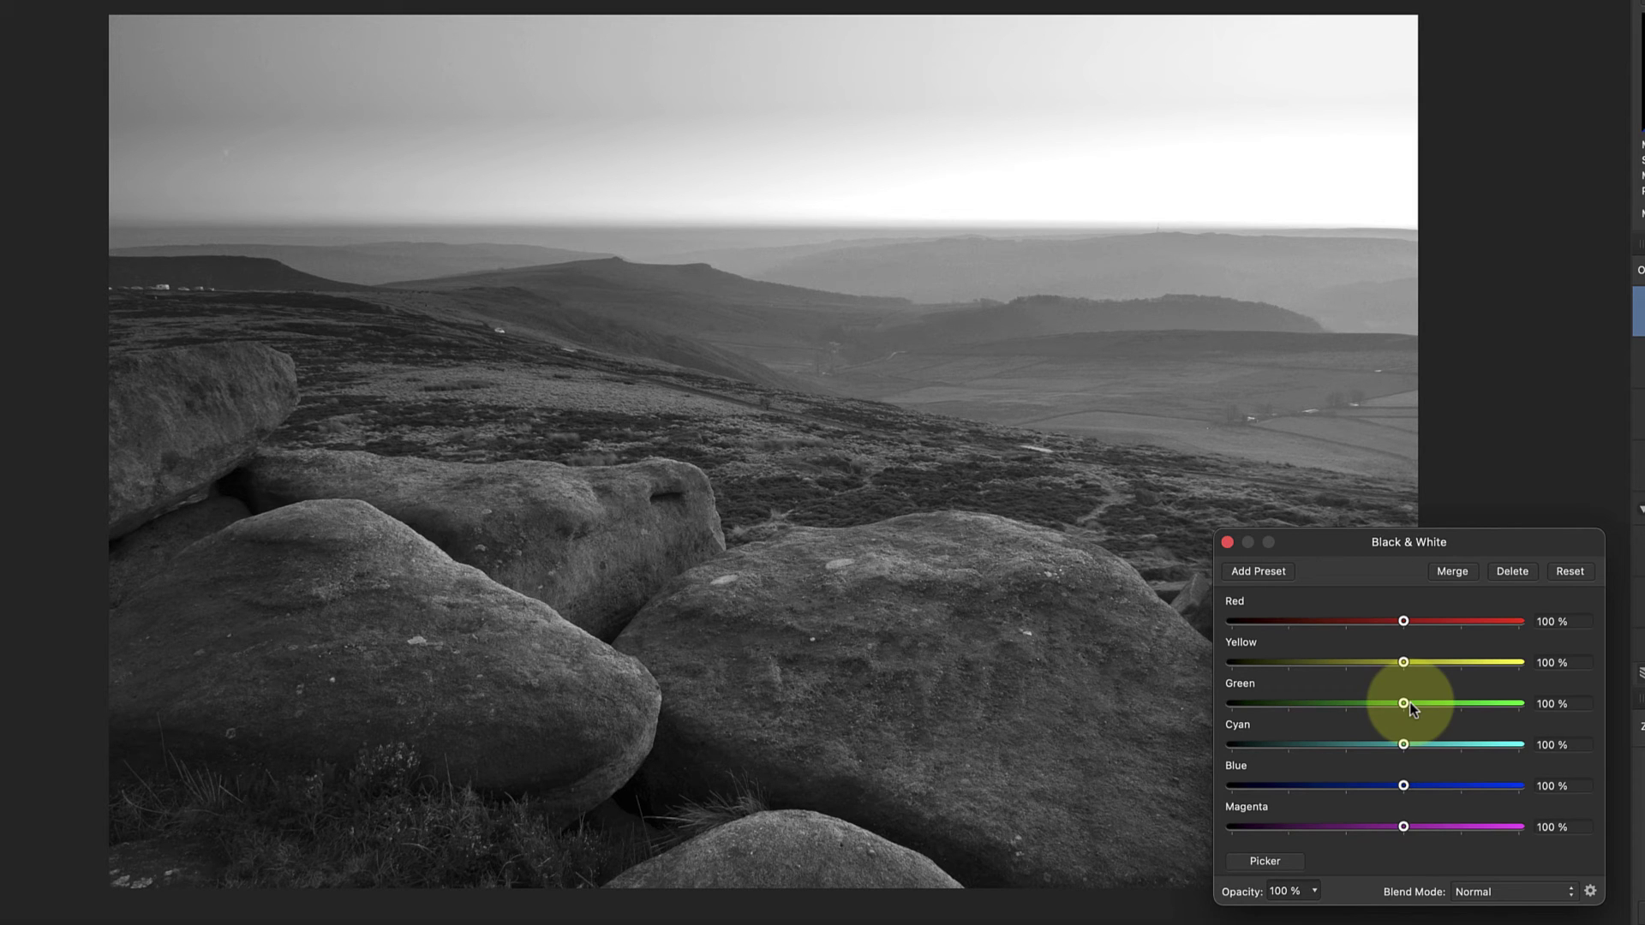
mouse_move(1404, 620)
mouse_down()
mouse_move(1480, 622)
mouse_move(1351, 622)
mouse_move(1423, 623)
mouse_move(1461, 664)
mouse_move(1420, 664)
mouse_move(1500, 703)
mouse_move(1340, 703)
mouse_move(1454, 702)
mouse_move(1344, 744)
mouse_up()
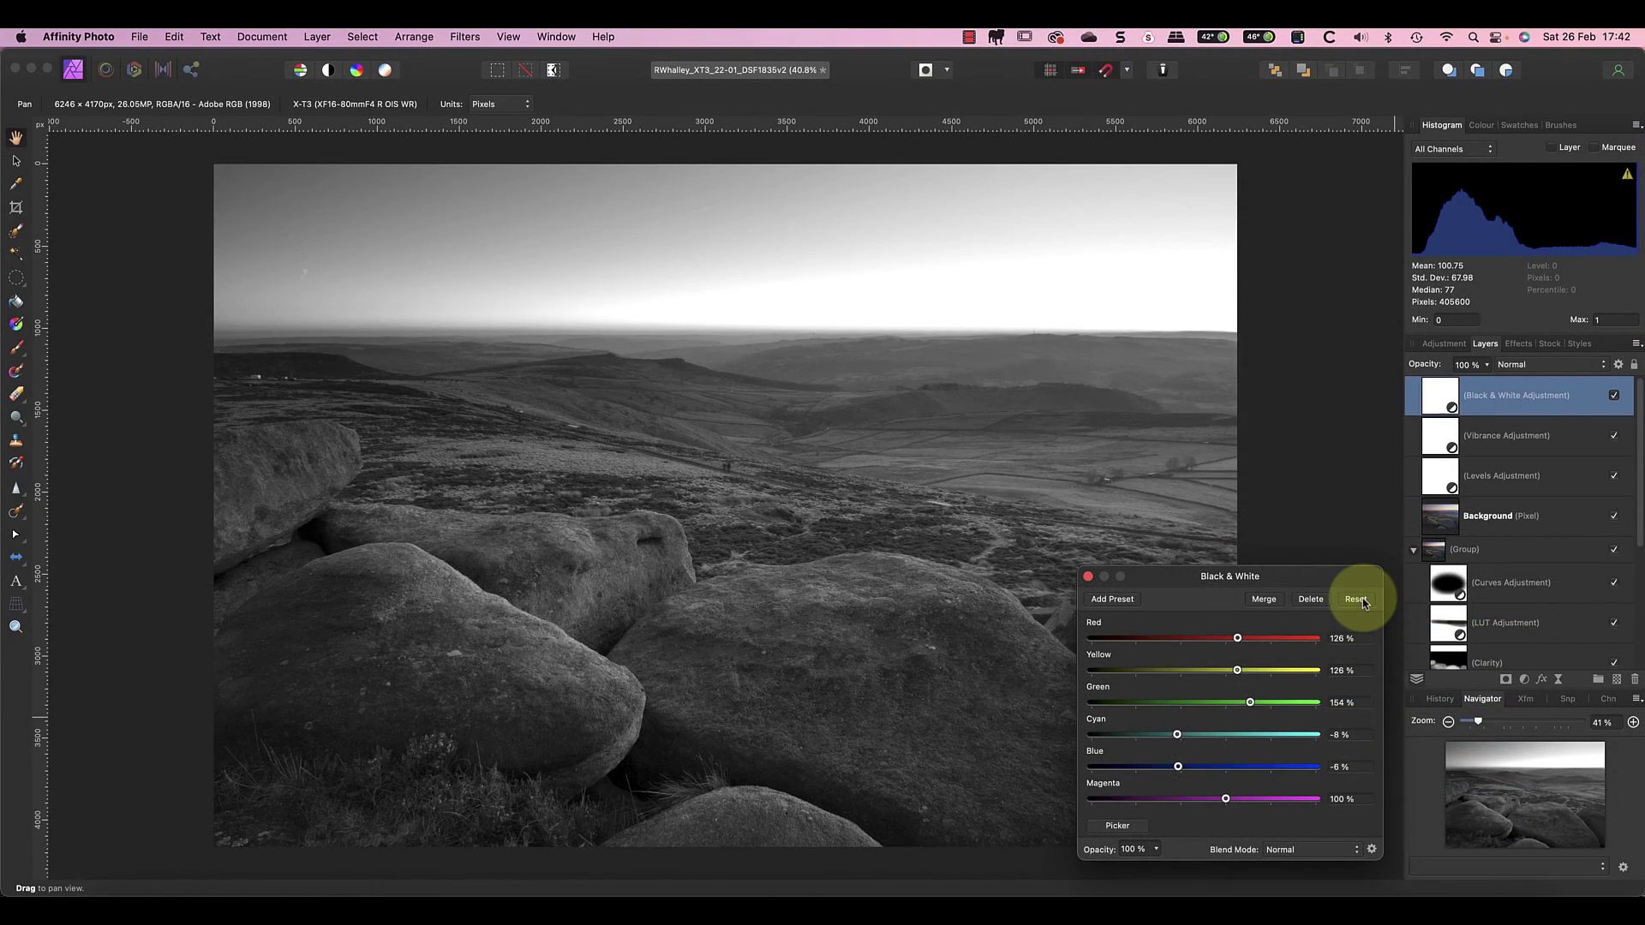
click(1362, 600)
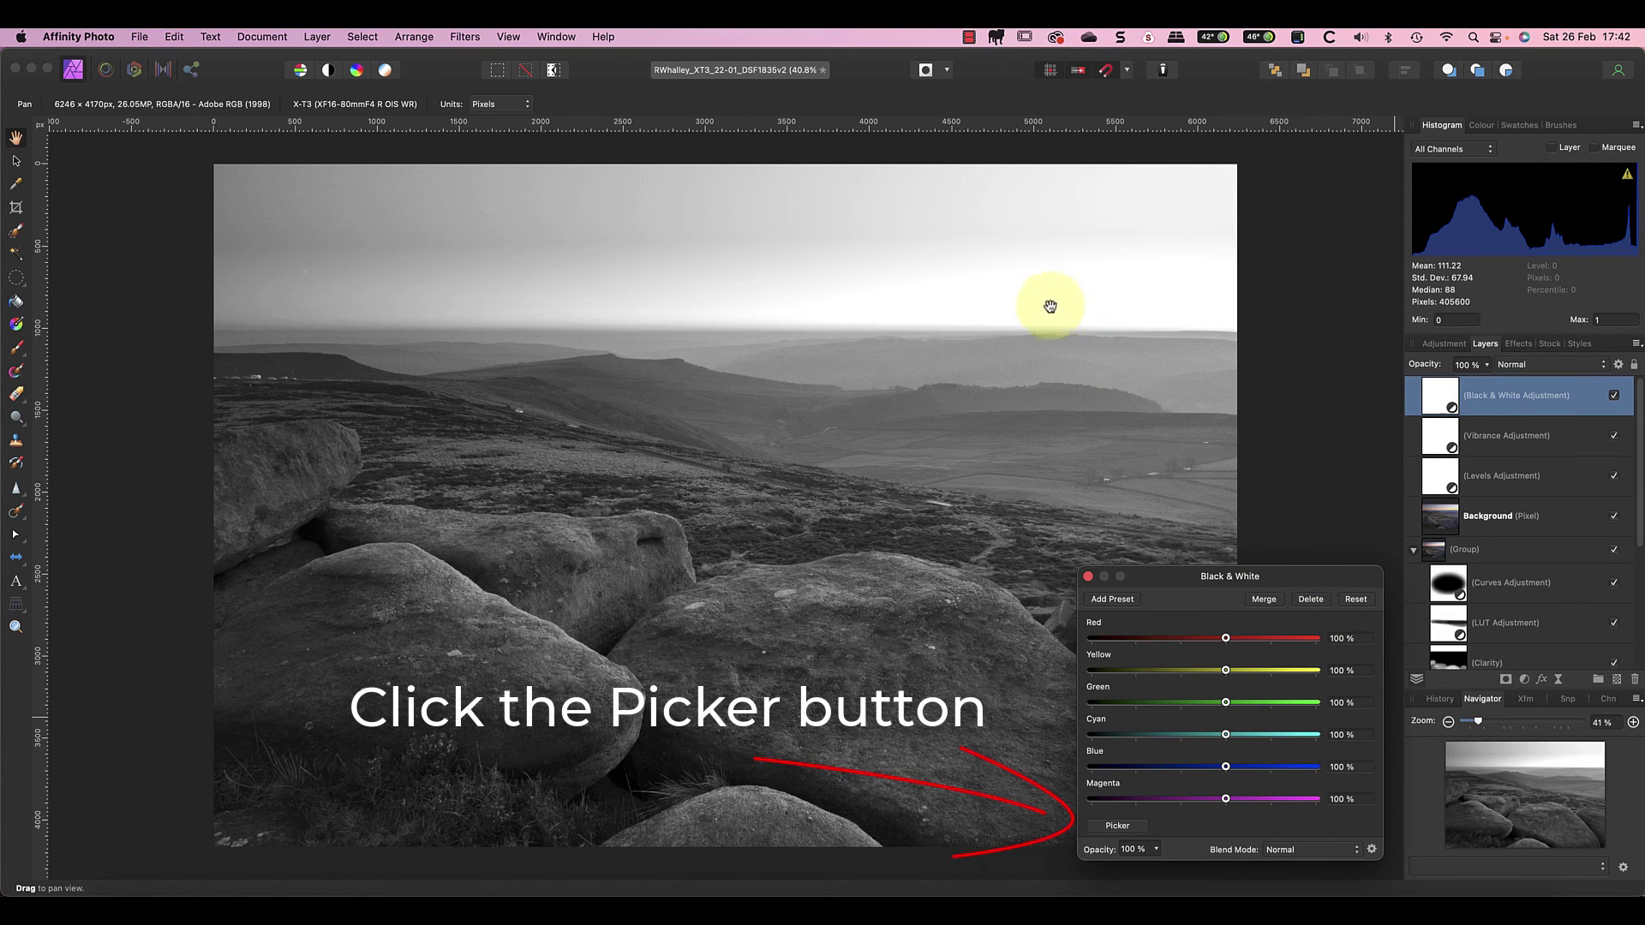
Use the Black & White picker on sky and hills (yellow 90%, blue 28%), then set opacity to 46%
drag(1194, 577, 1202, 566)
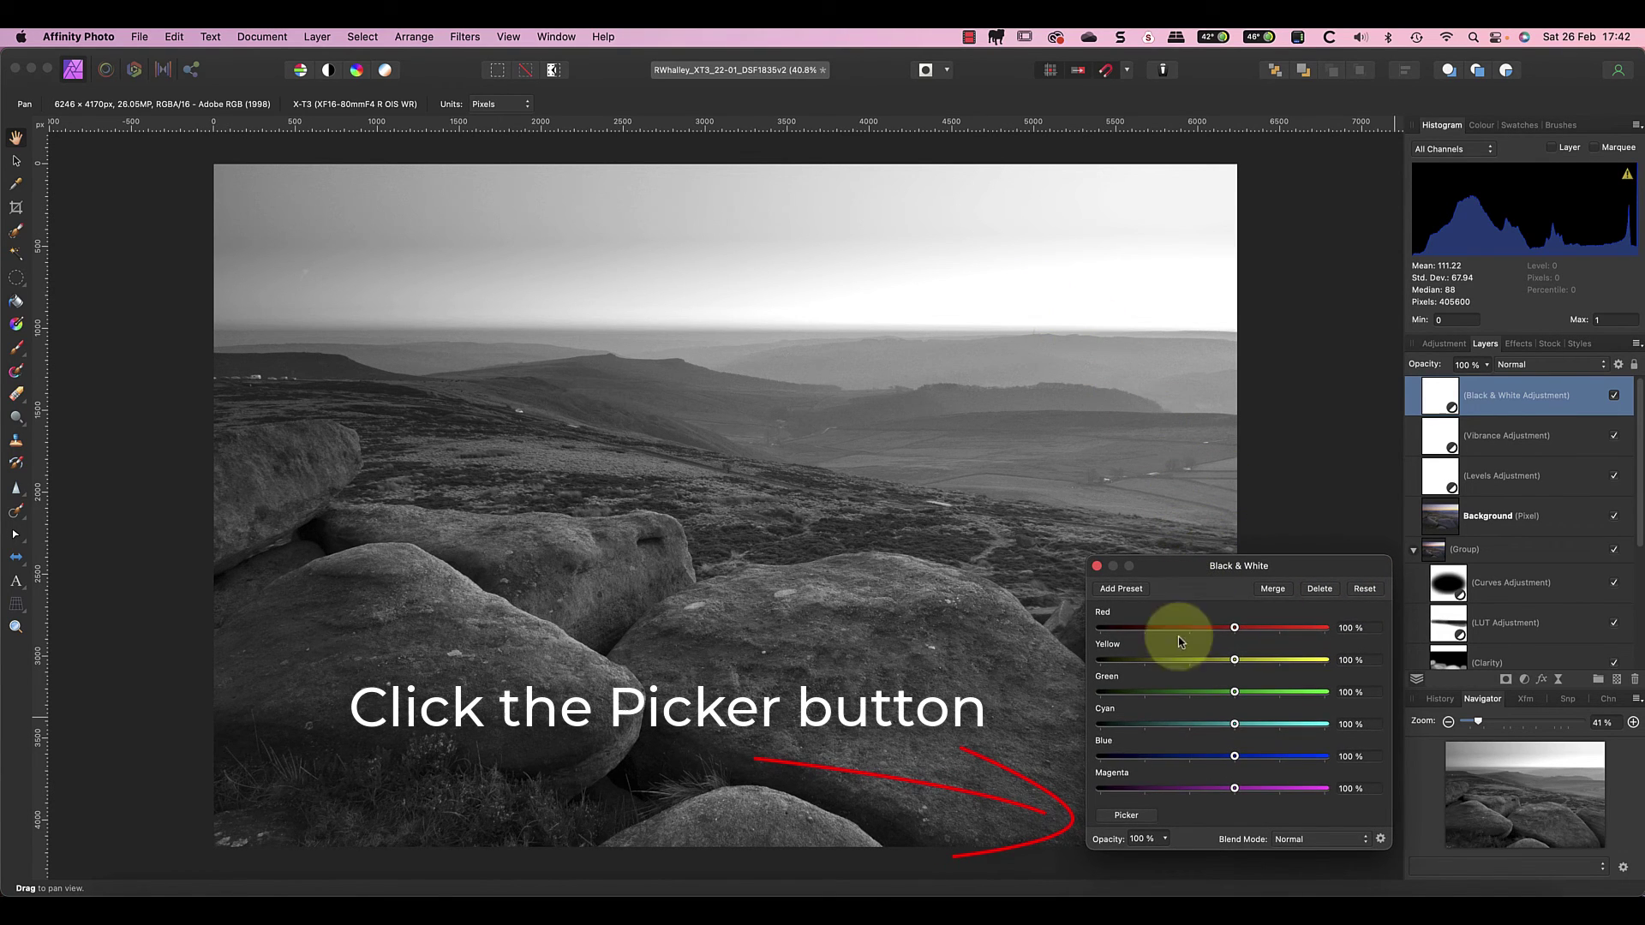
click(1125, 815)
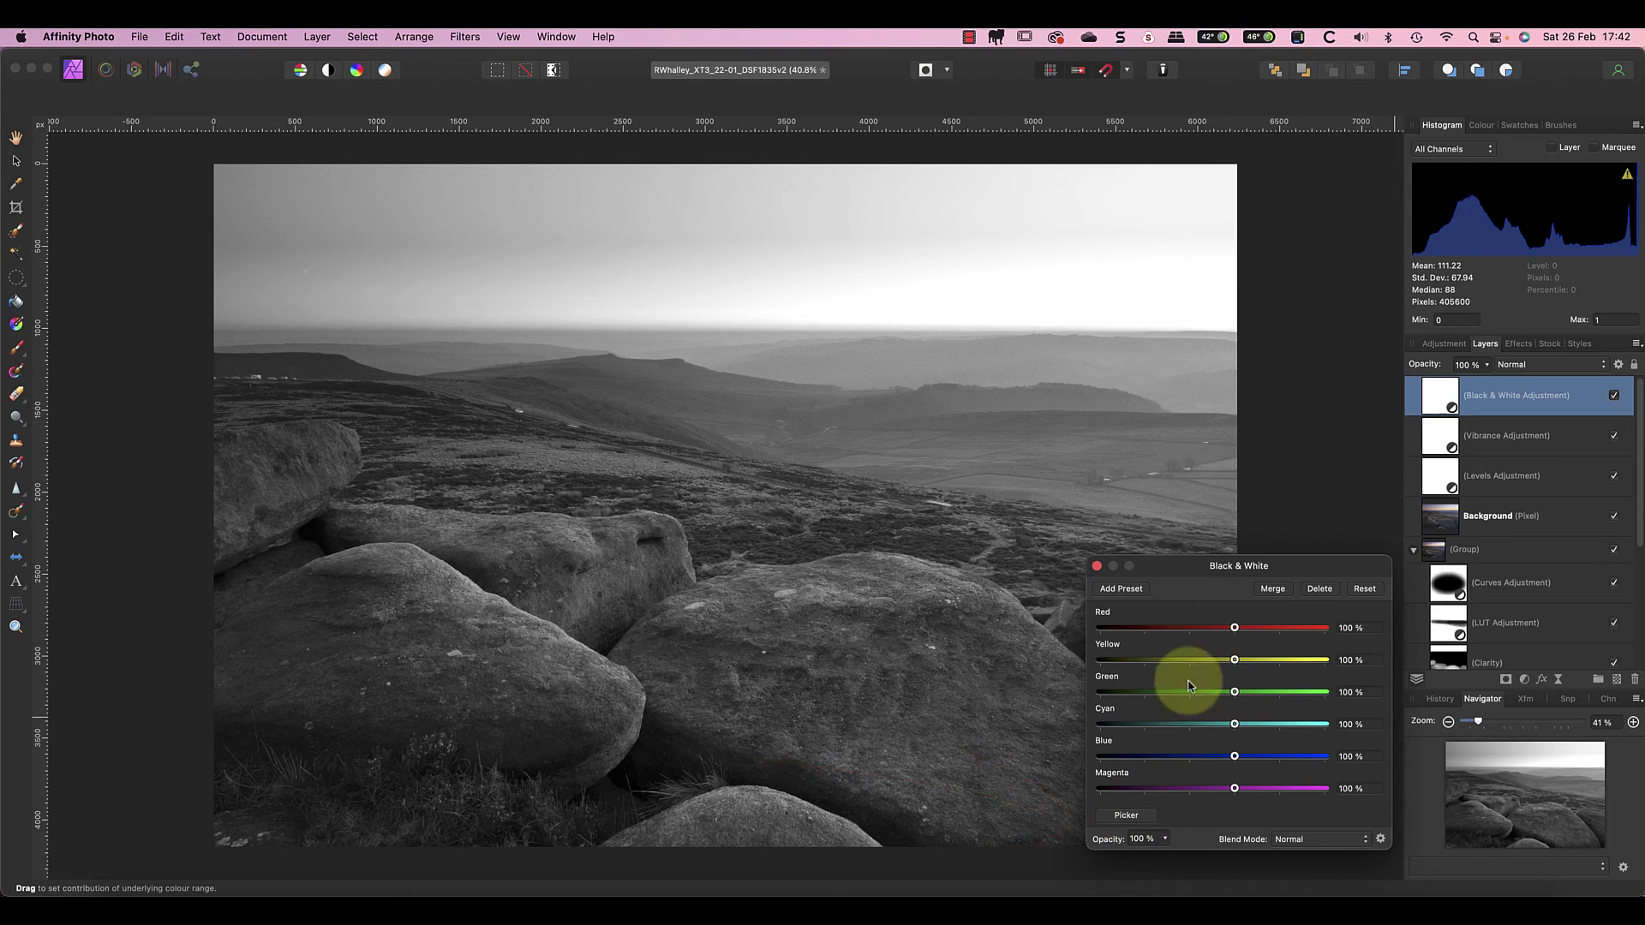
click(1056, 271)
mouse_move(1056, 272)
mouse_down()
mouse_move(1087, 276)
mouse_move(977, 269)
mouse_move(1091, 268)
mouse_move(1042, 296)
mouse_up()
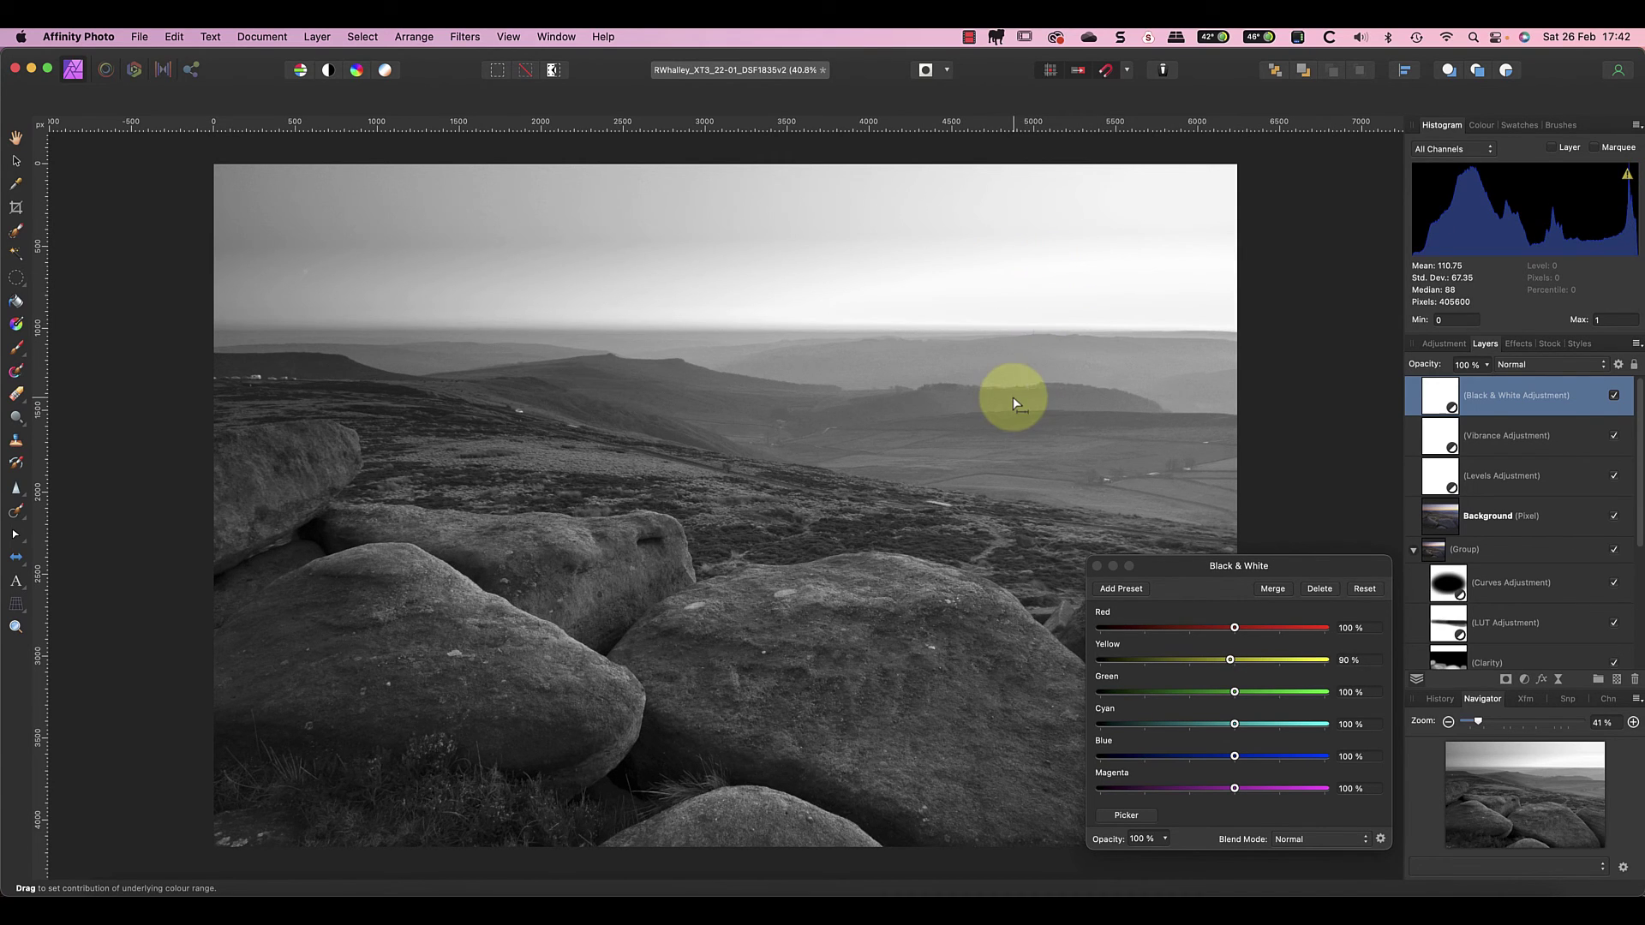
mouse_move(1013, 397)
mouse_down()
mouse_move(1091, 404)
mouse_move(955, 406)
mouse_move(969, 368)
mouse_move(925, 369)
mouse_up()
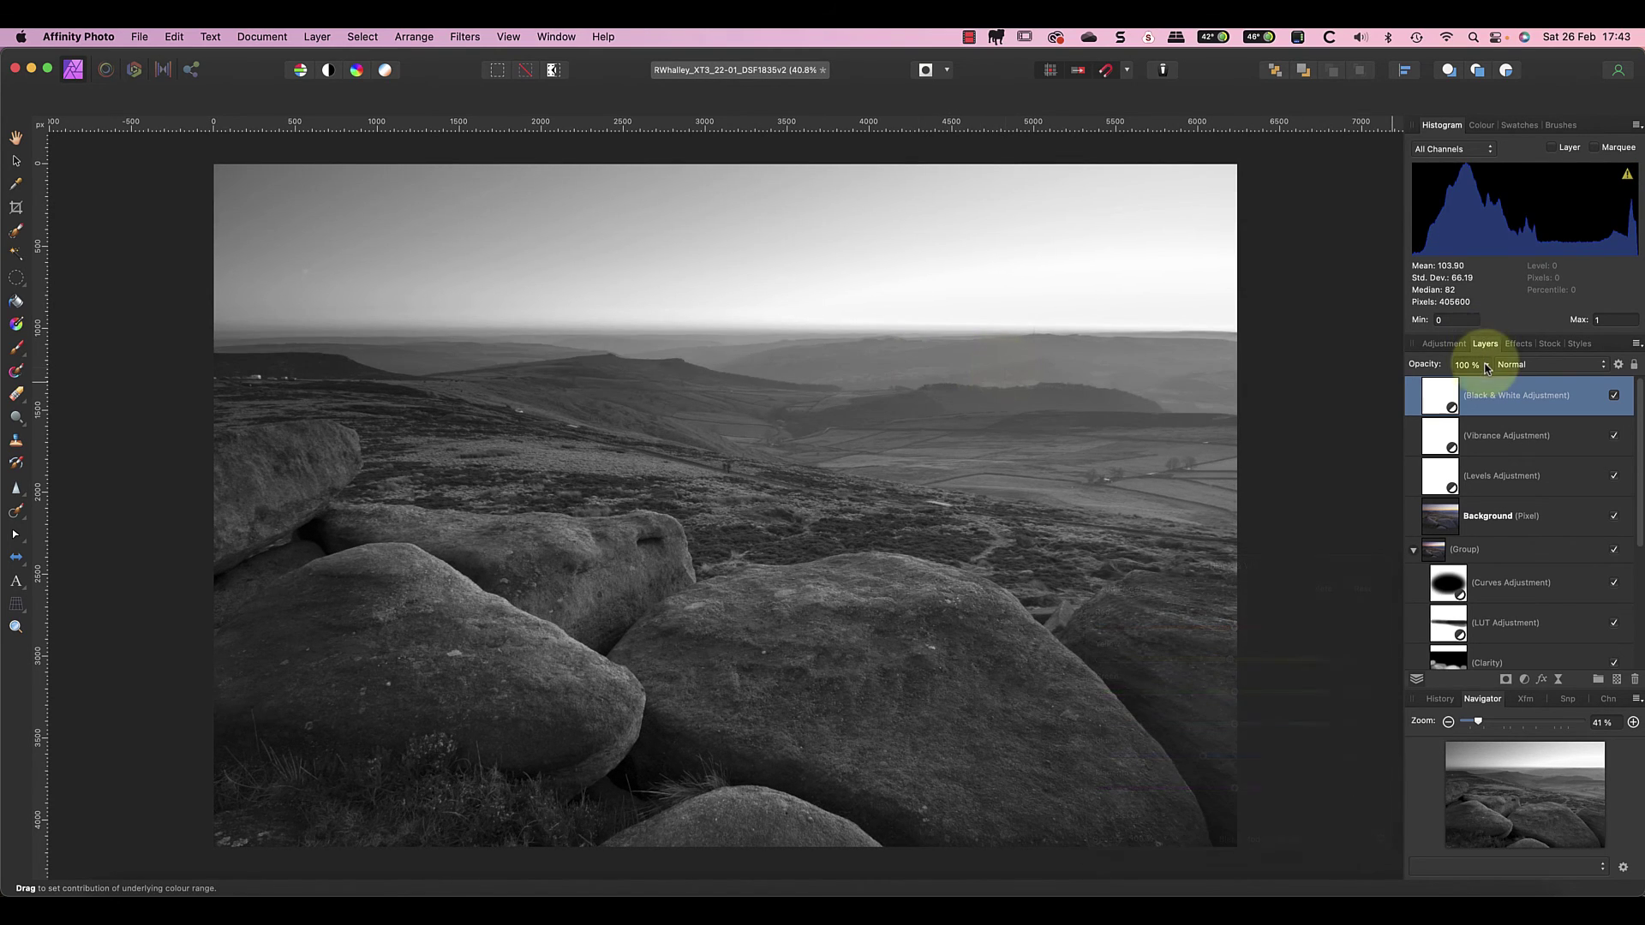
mouse_move(1469, 365)
mouse_down()
mouse_move(1455, 383)
mouse_move(1381, 385)
mouse_move(1415, 390)
mouse_up()
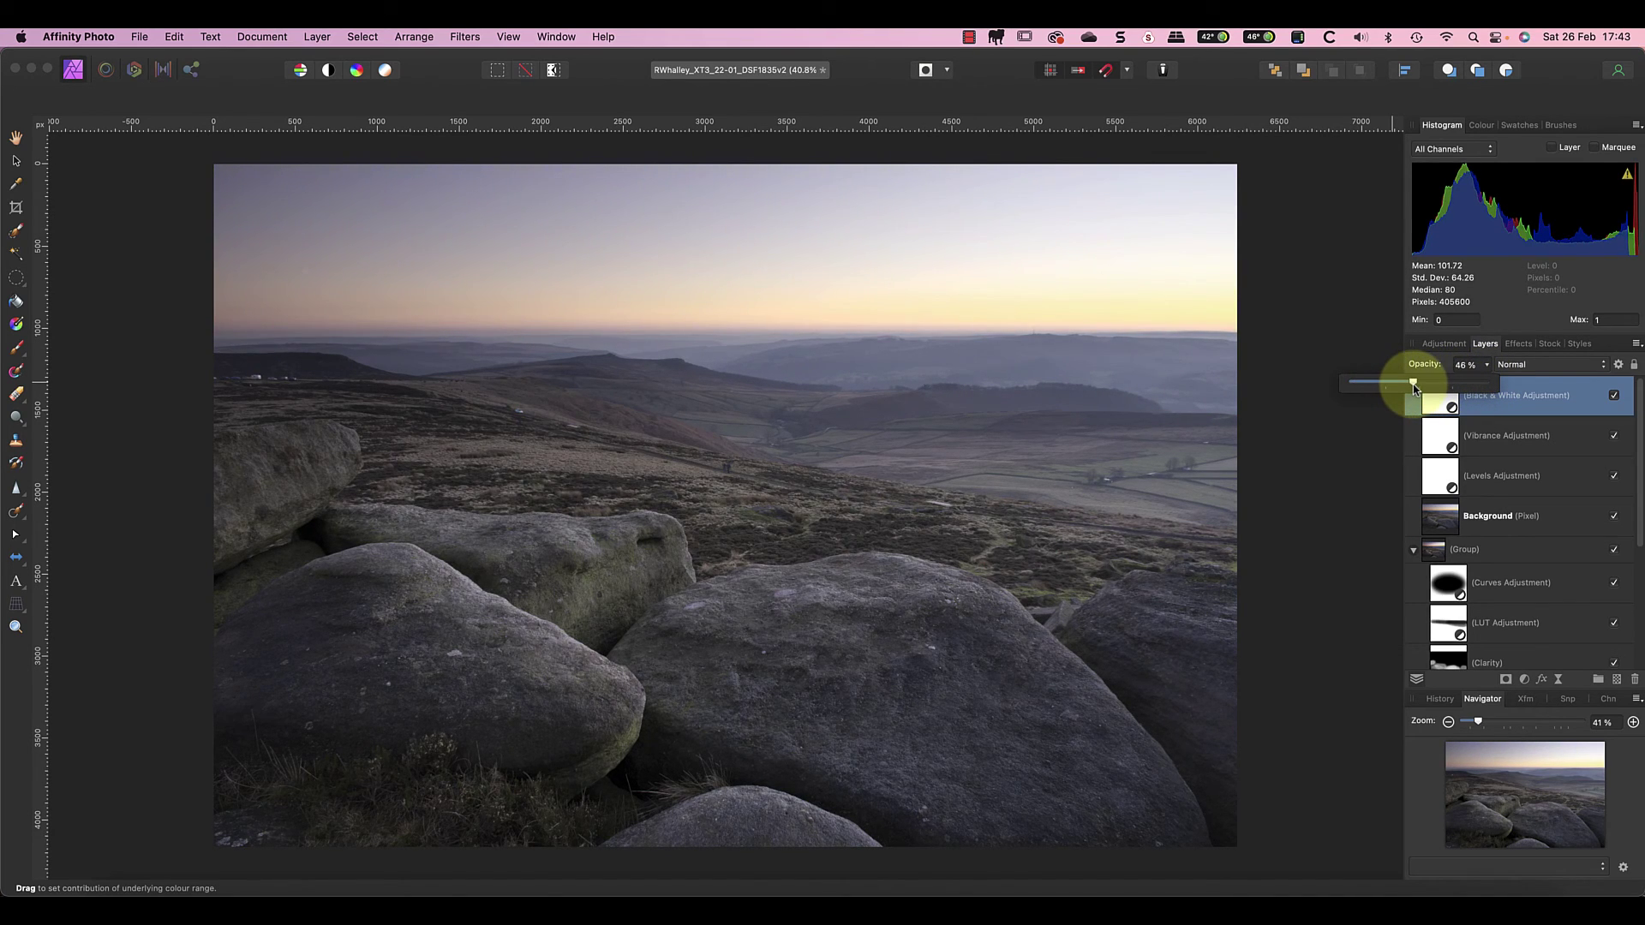
Select the Black & White, Vibrance, Levels and duplicate Background layers together
double_click(1531, 389)
key(Escape)
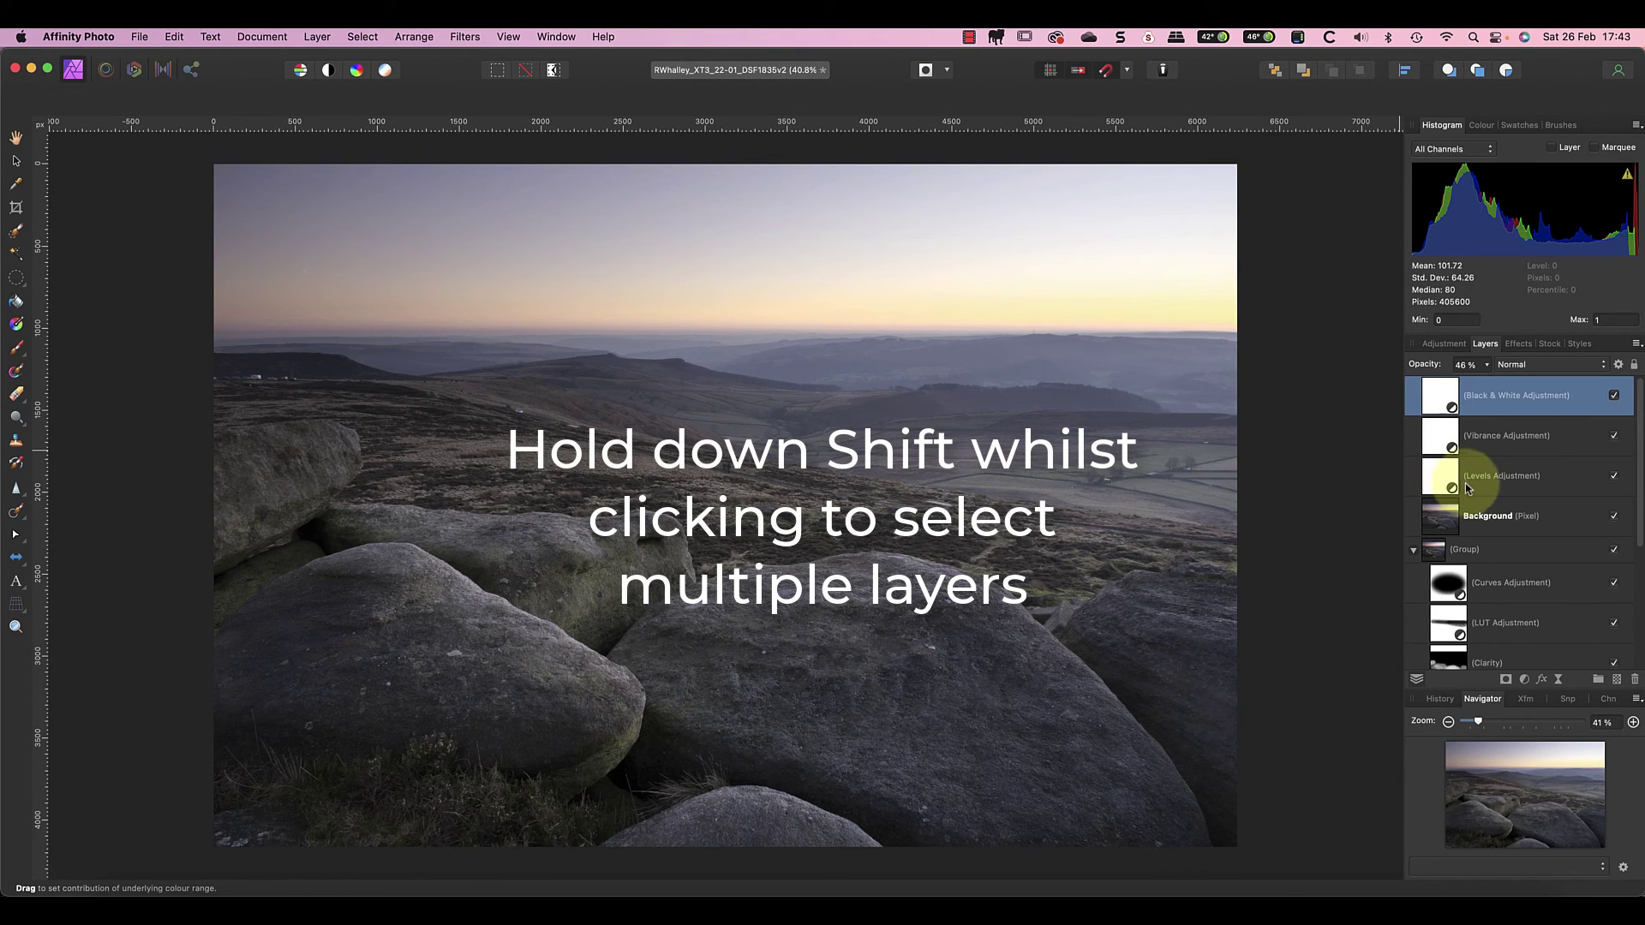
shift+click(1471, 515)
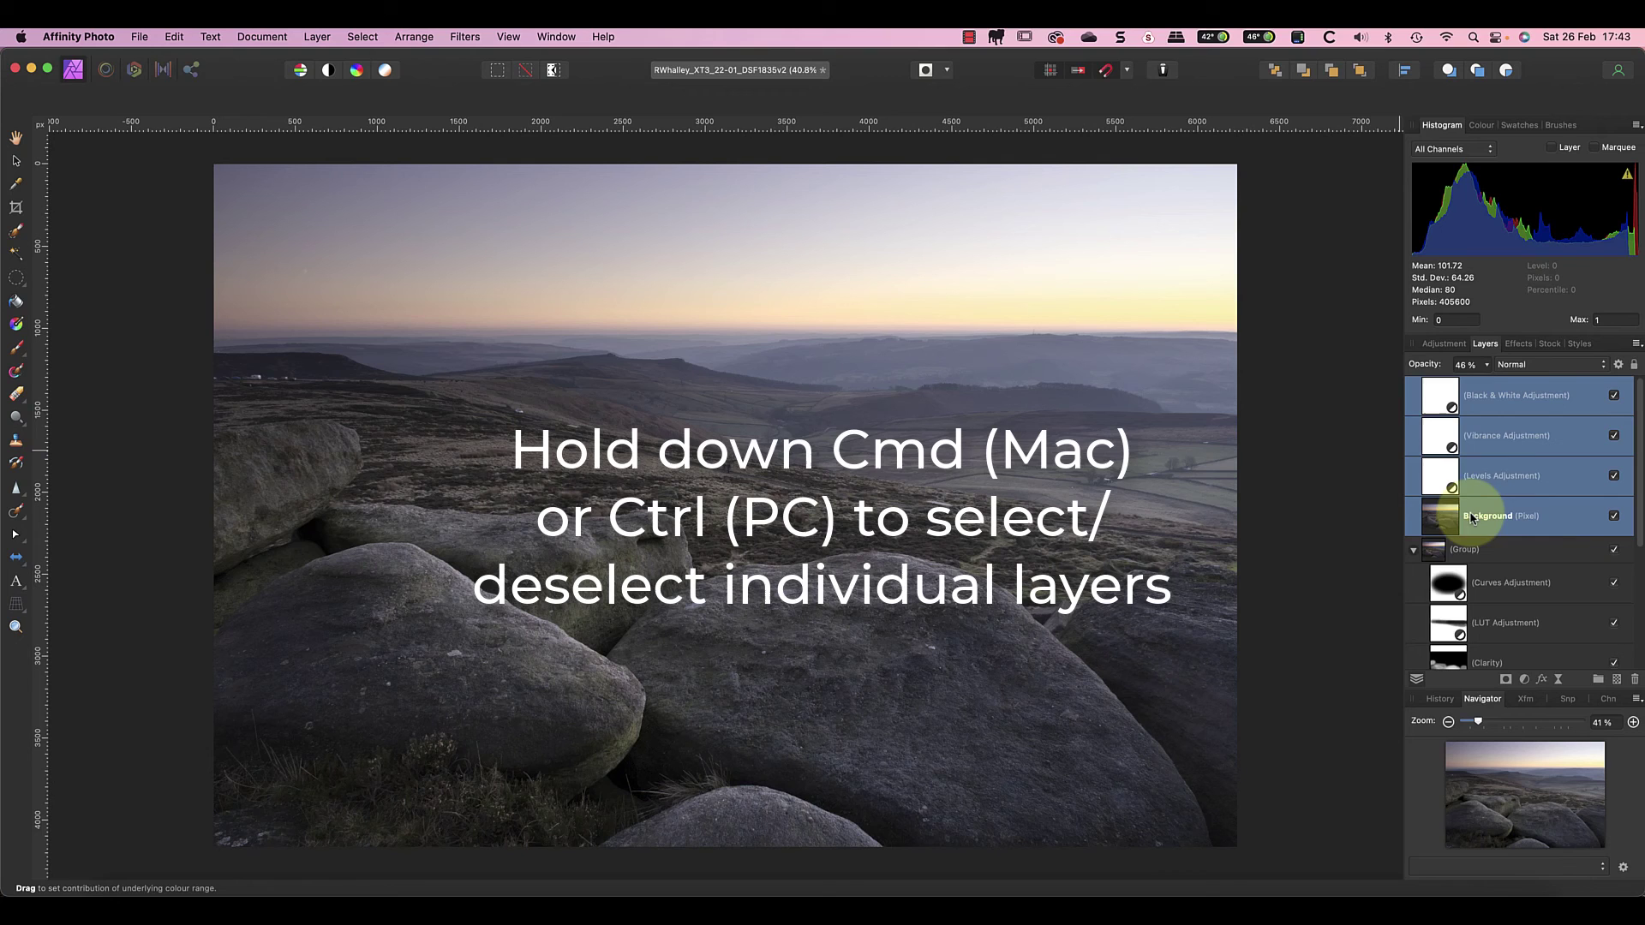
super+click(1505, 436)
super+click(1501, 476)
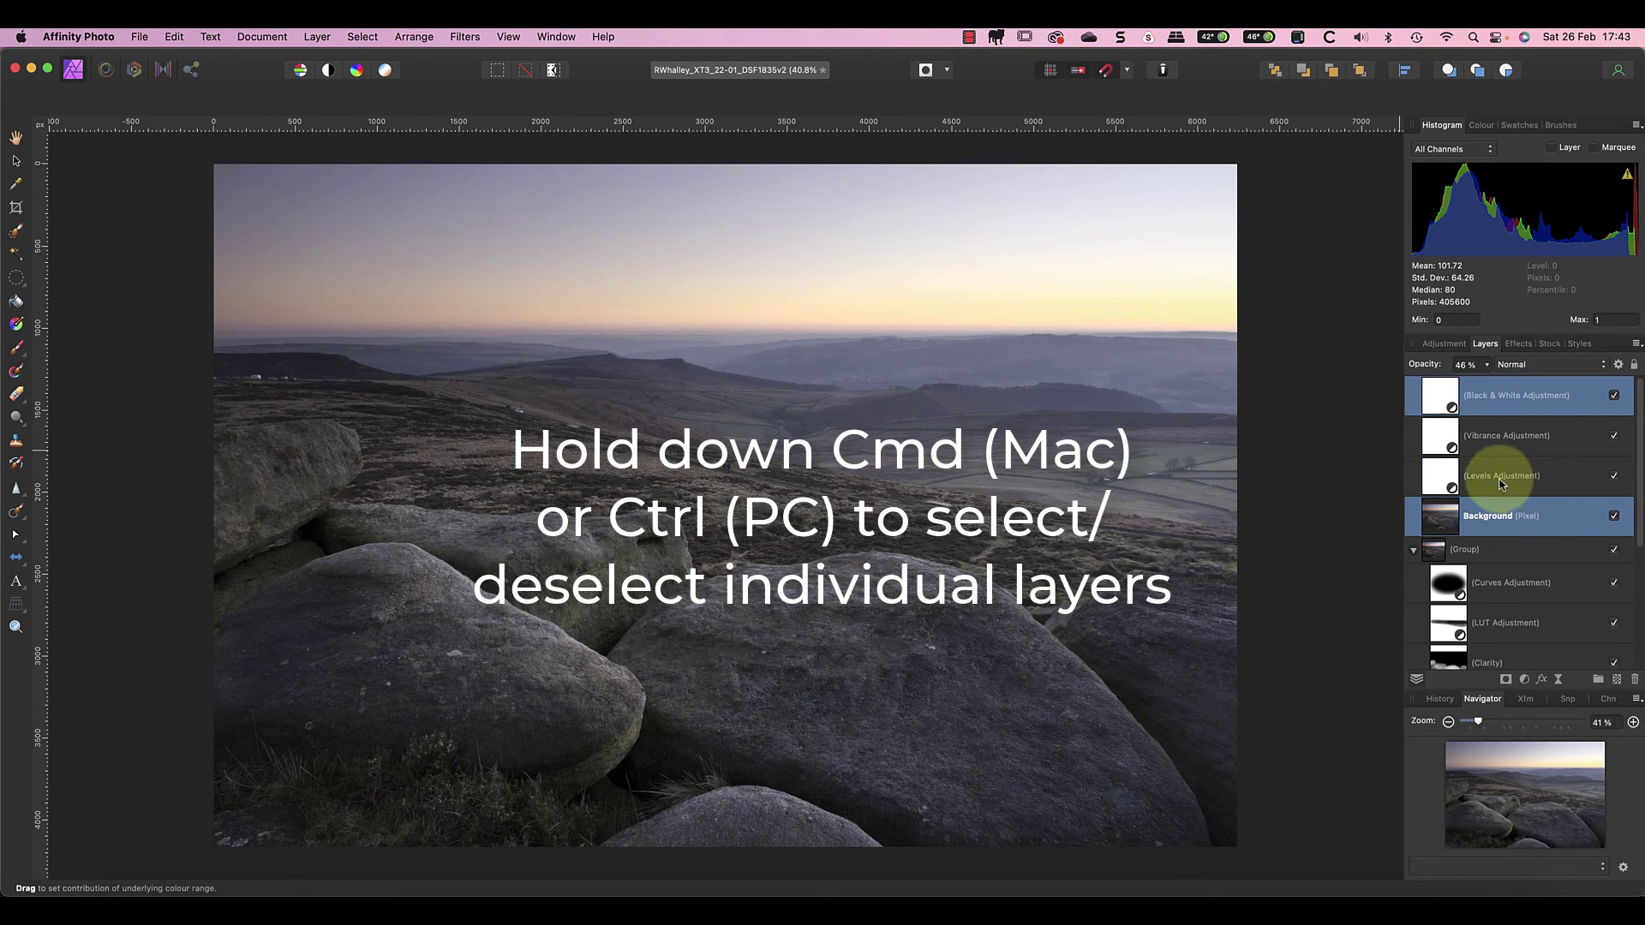
super+click(1502, 478)
super+click(1502, 440)
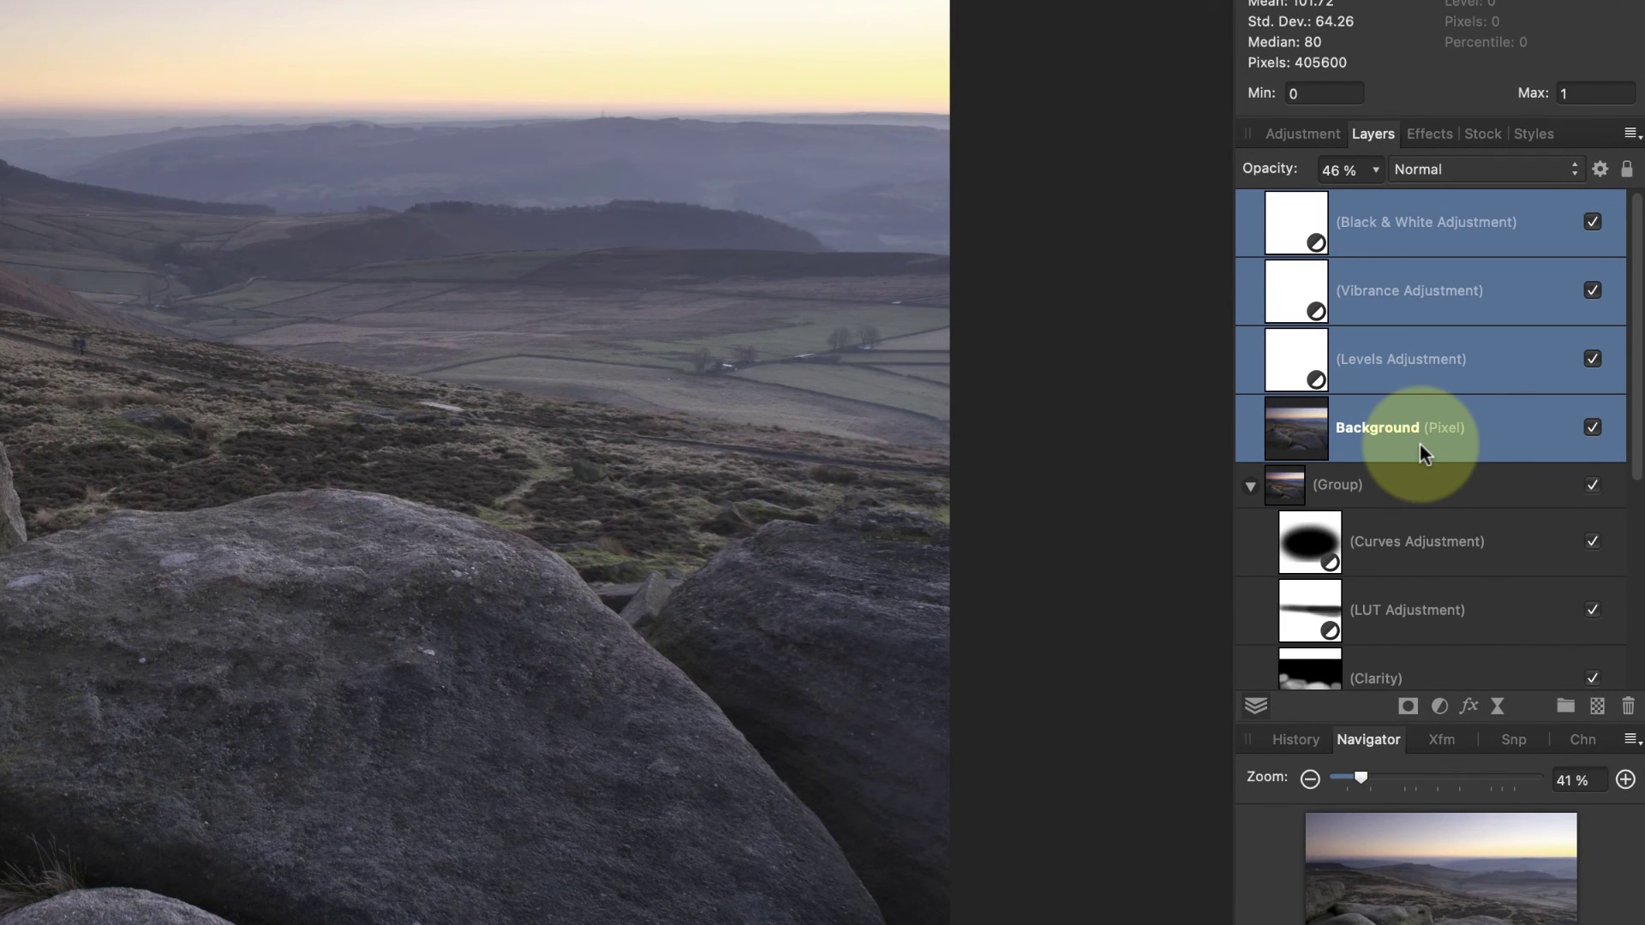
Group the four selected layers, expand the new group, and hide it to compare
click(1564, 709)
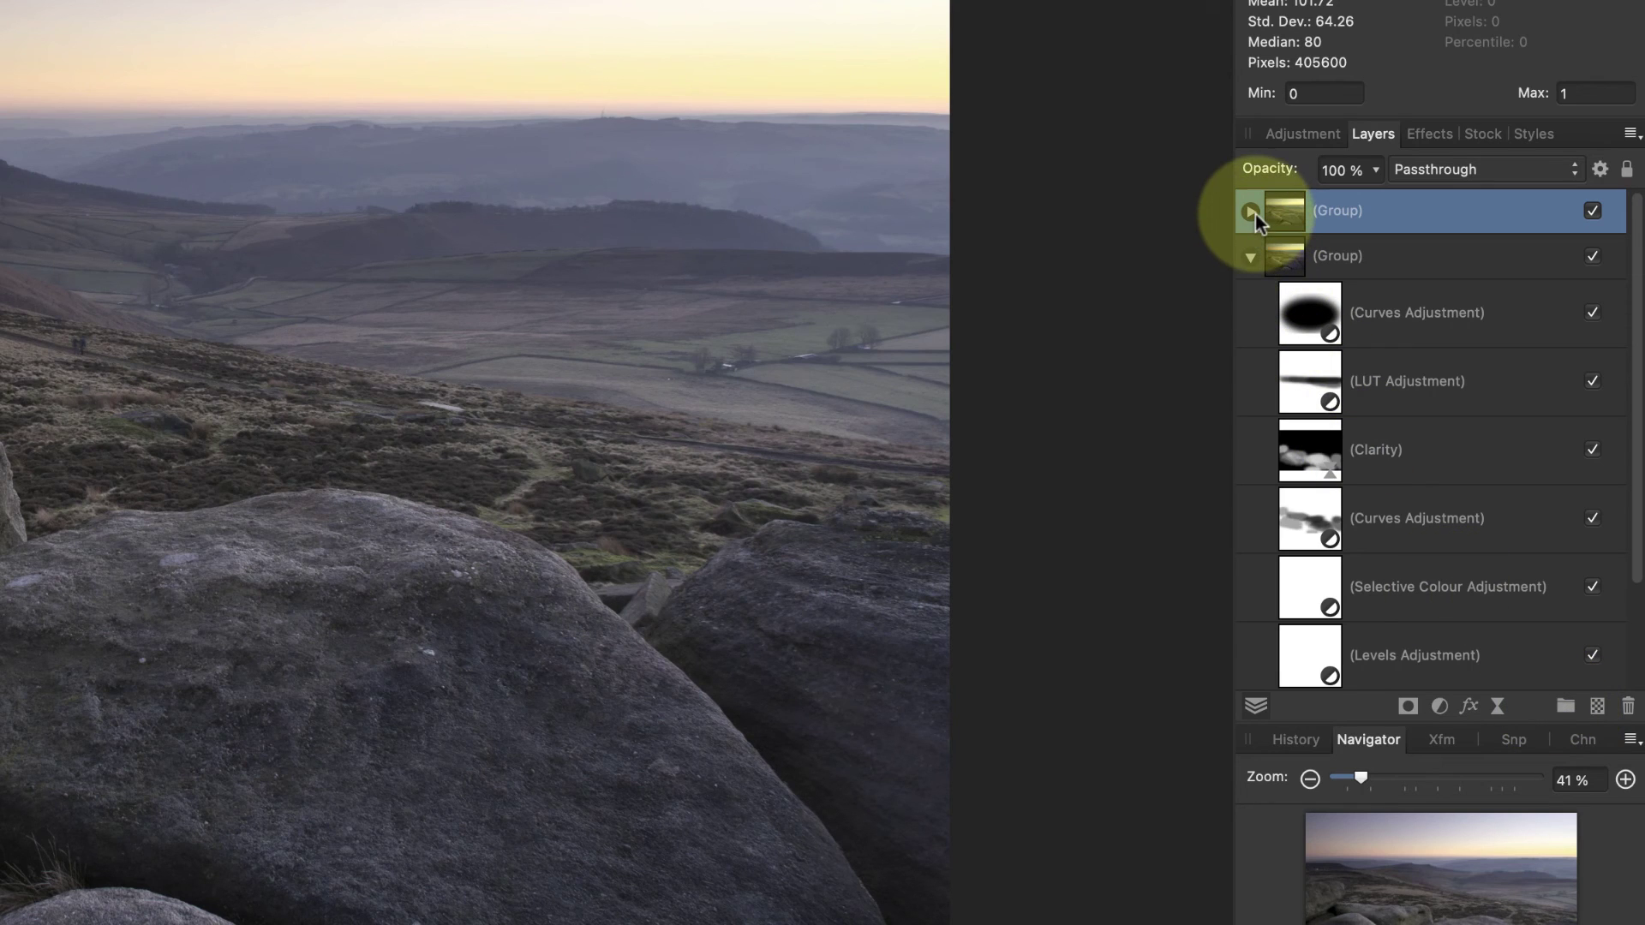
click(1253, 255)
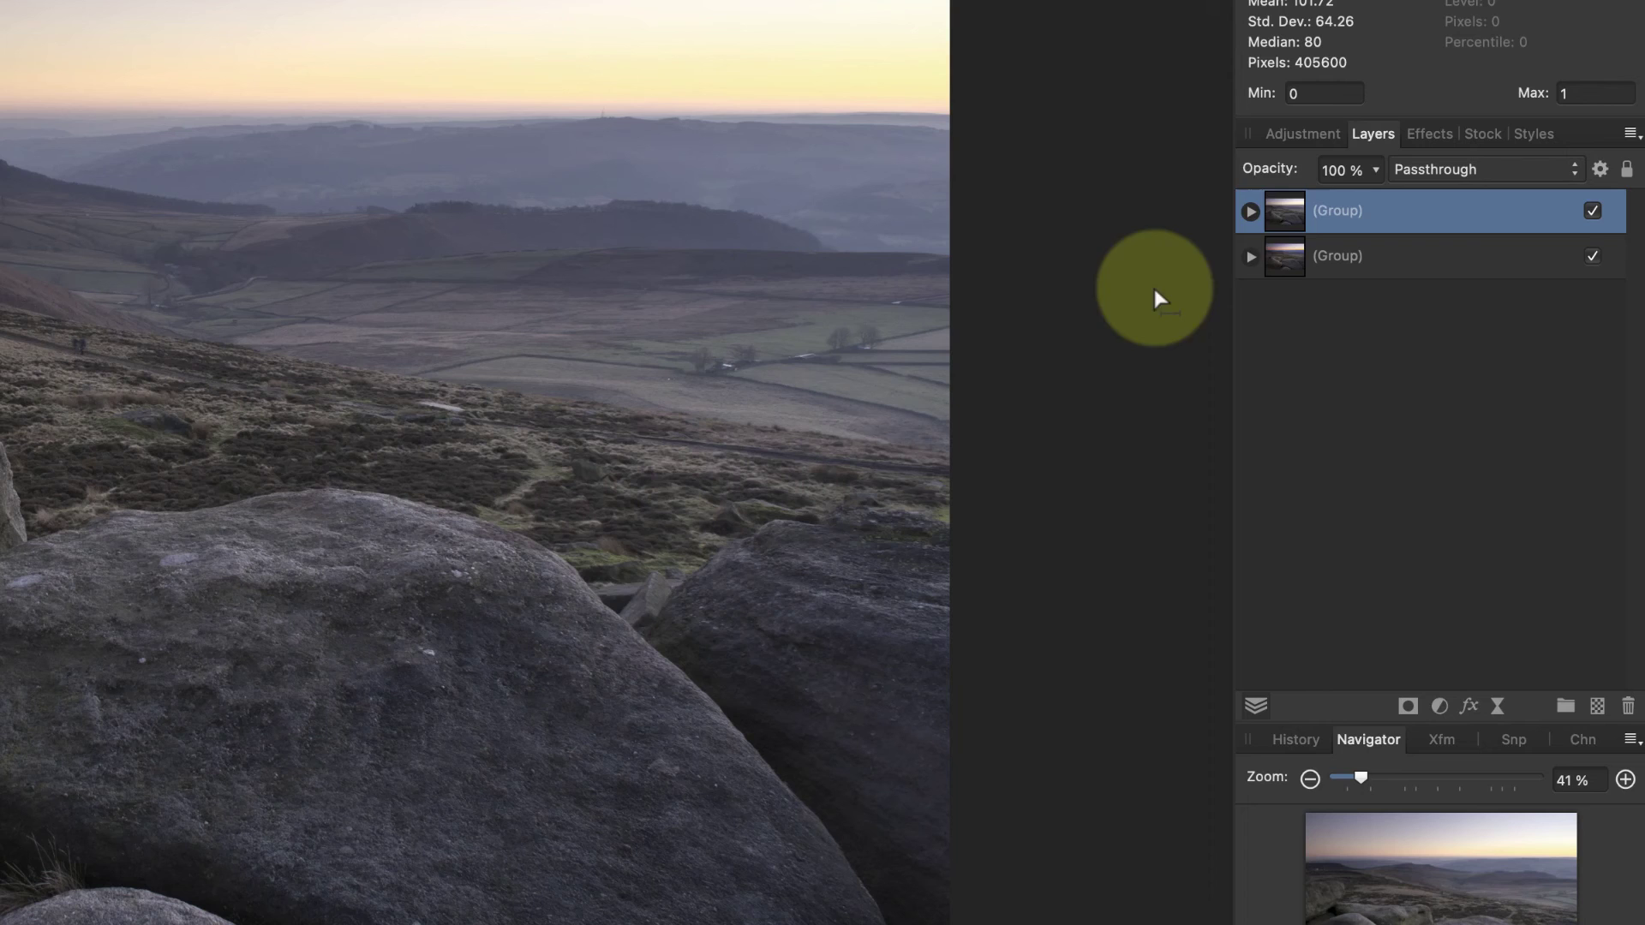
click(1251, 211)
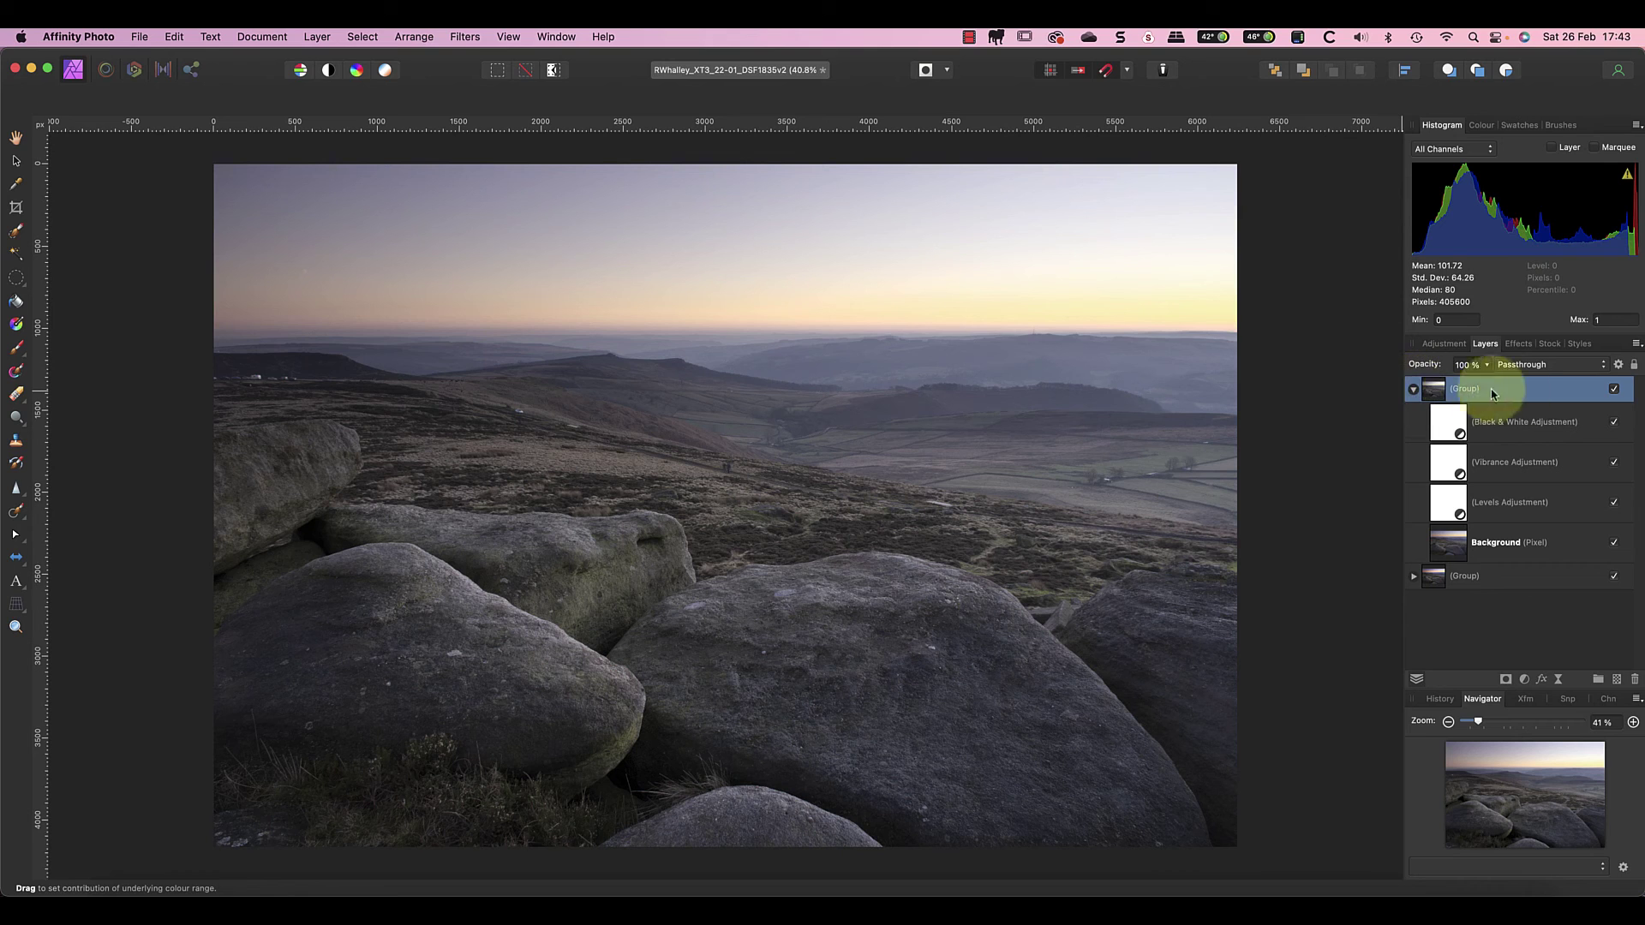
click(1615, 393)
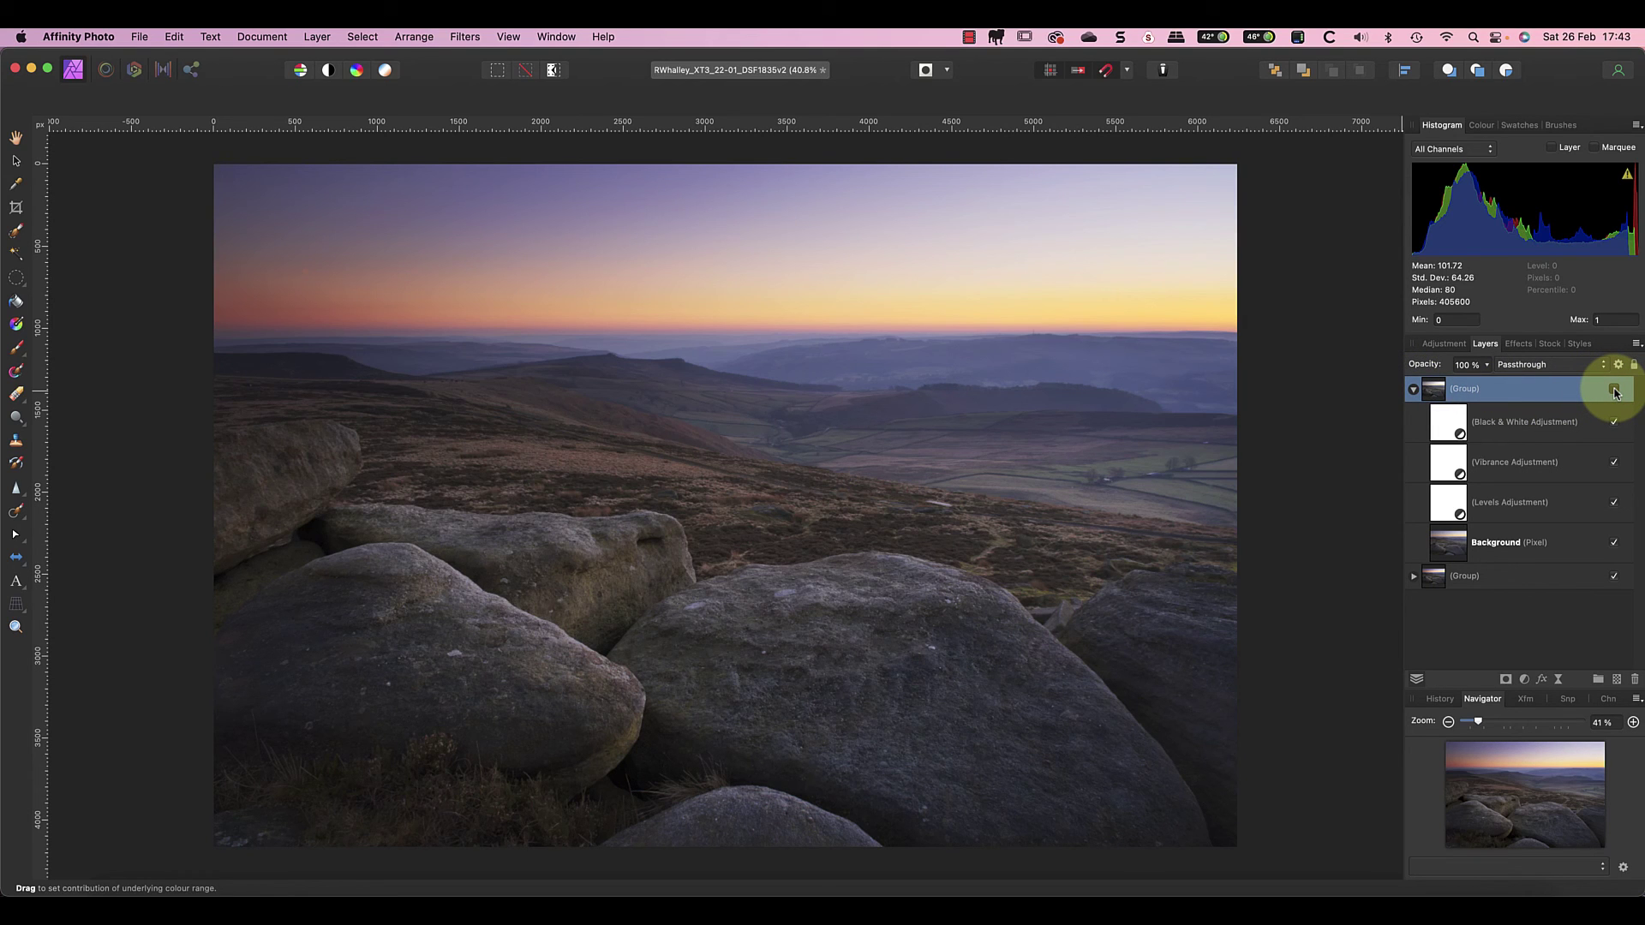
Show the new group, Merge Visible into a new pixel layer, then hide the group
click(1615, 391)
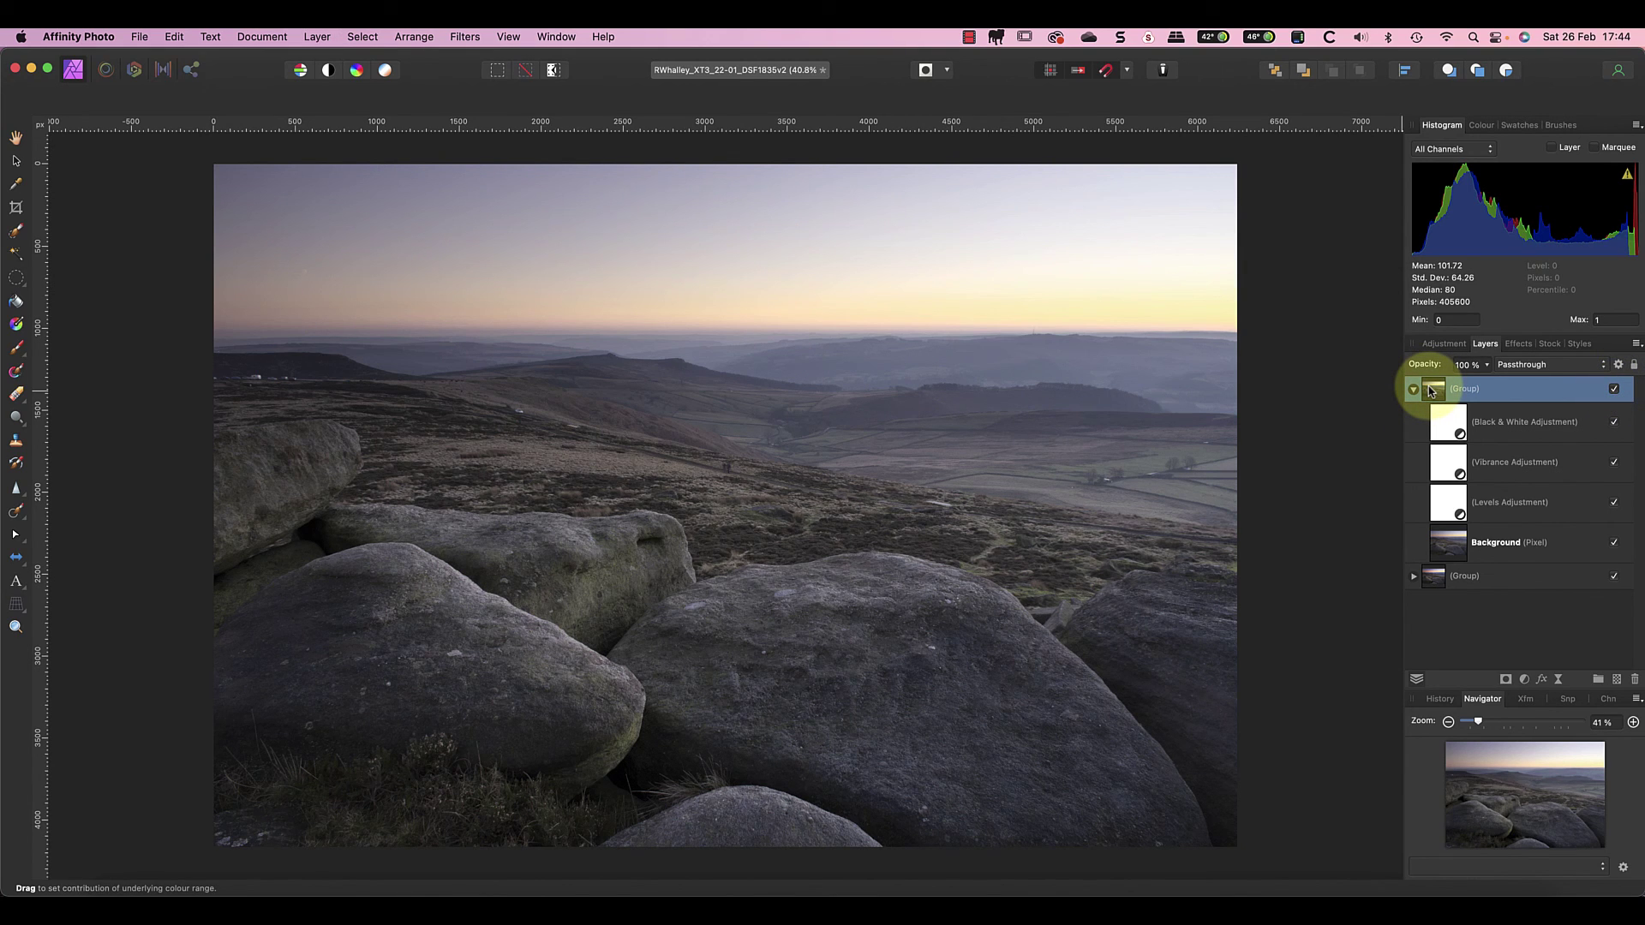
key(super+alt+shift+e)
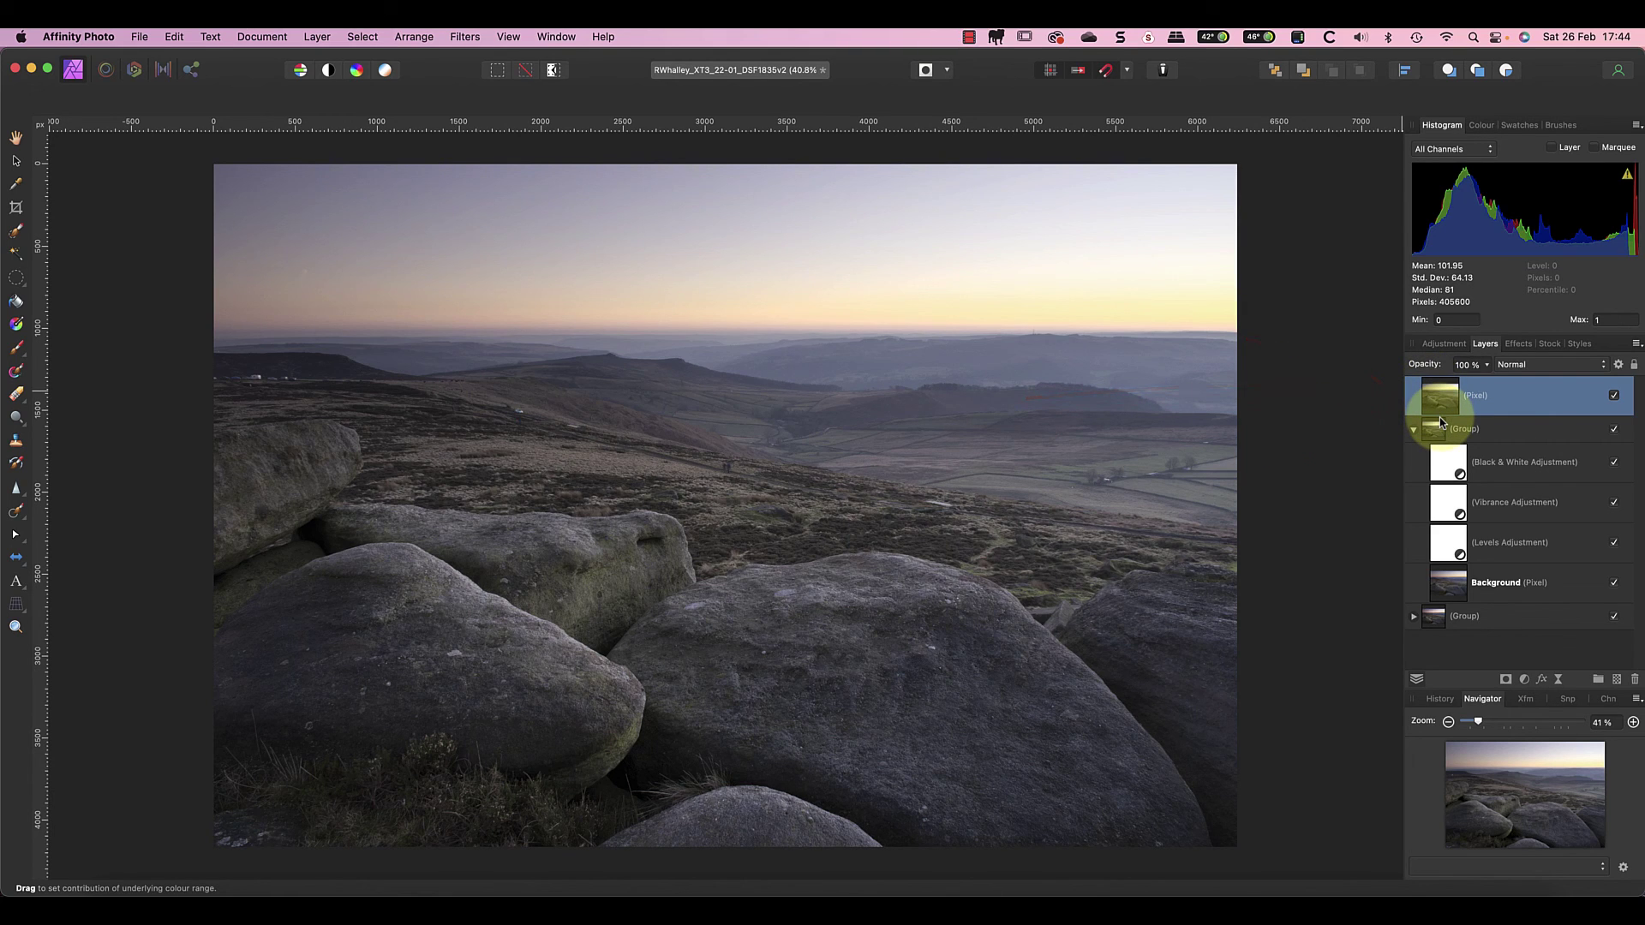
click(1618, 432)
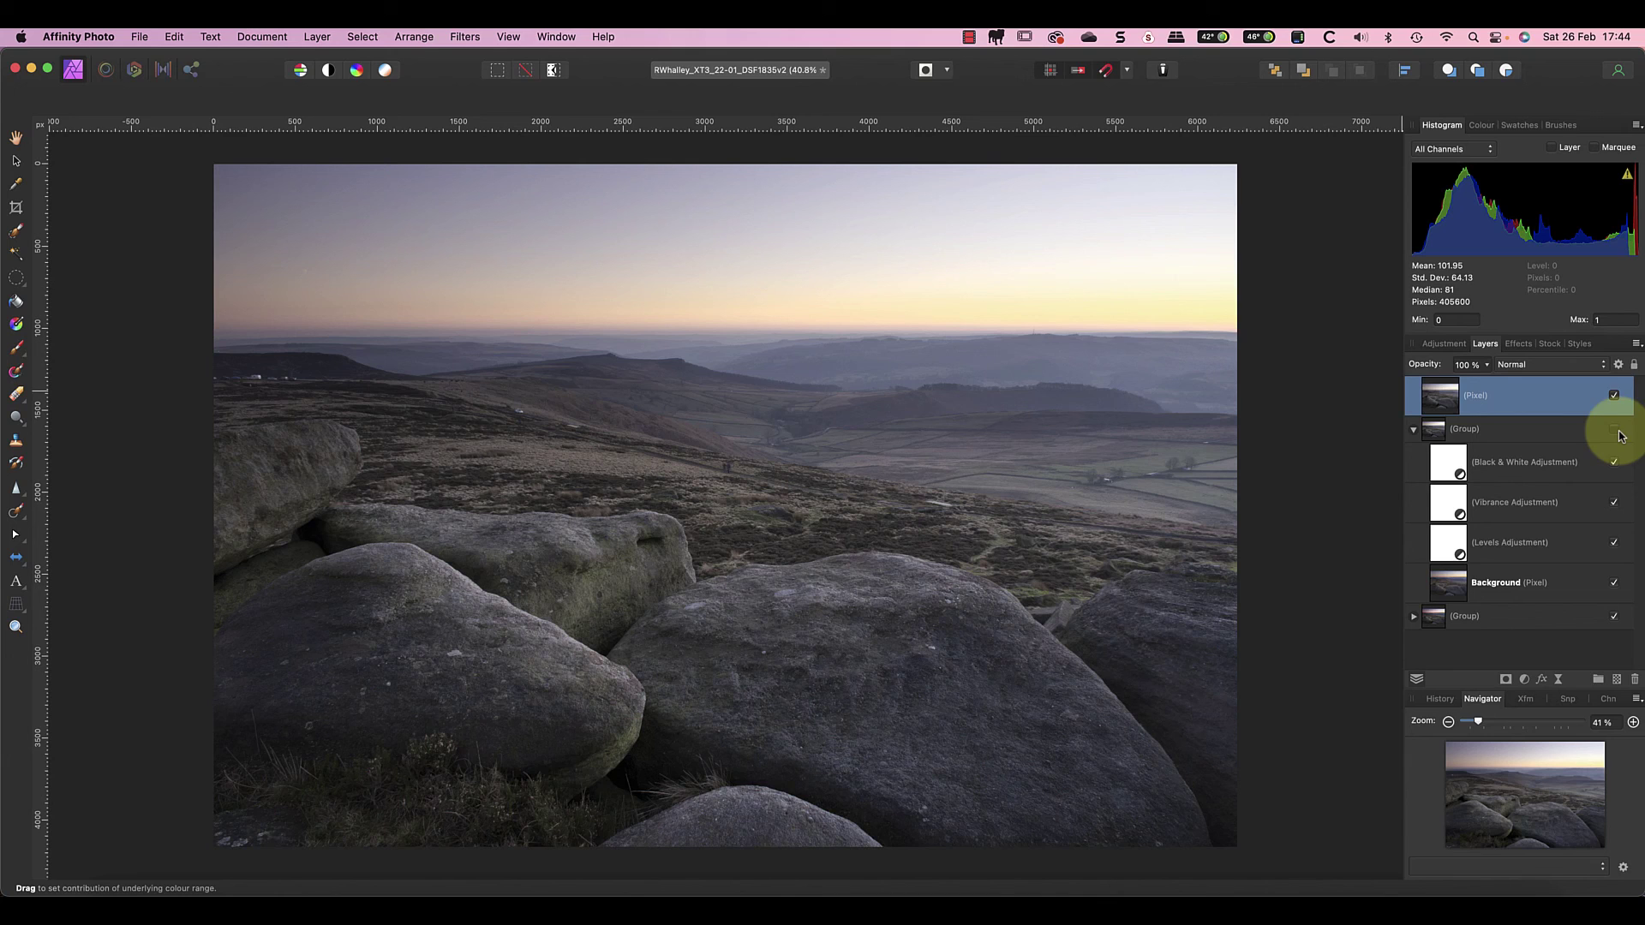
Toggle the merged pixel layer to compare tones, leave it hidden, and select the group
click(1615, 398)
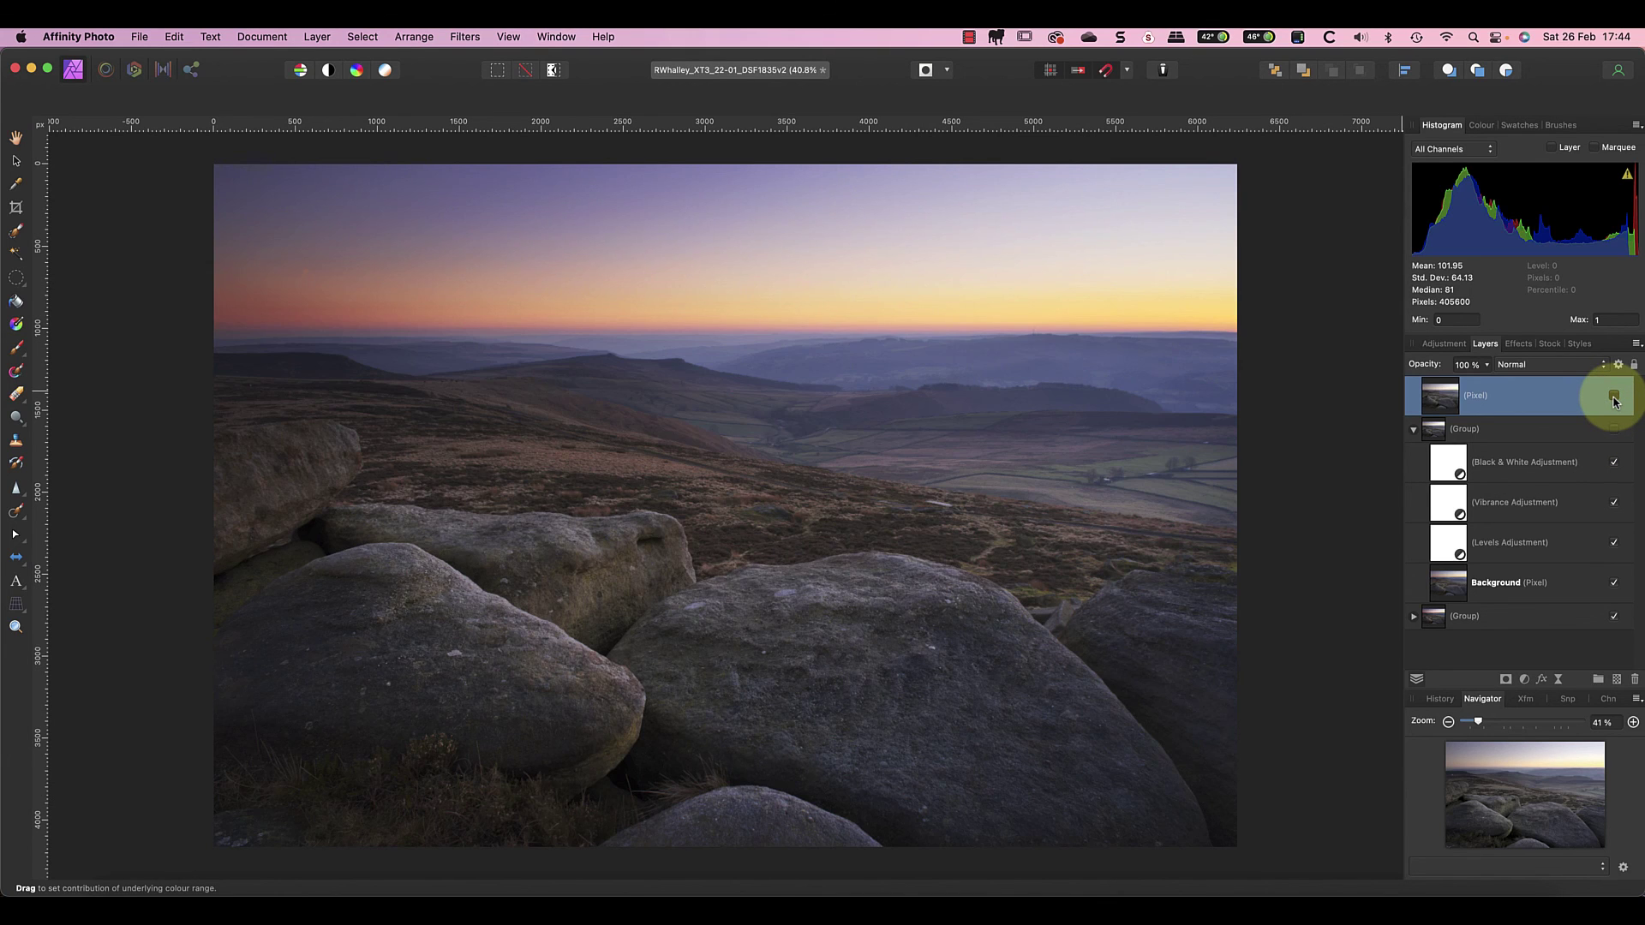
click(1615, 427)
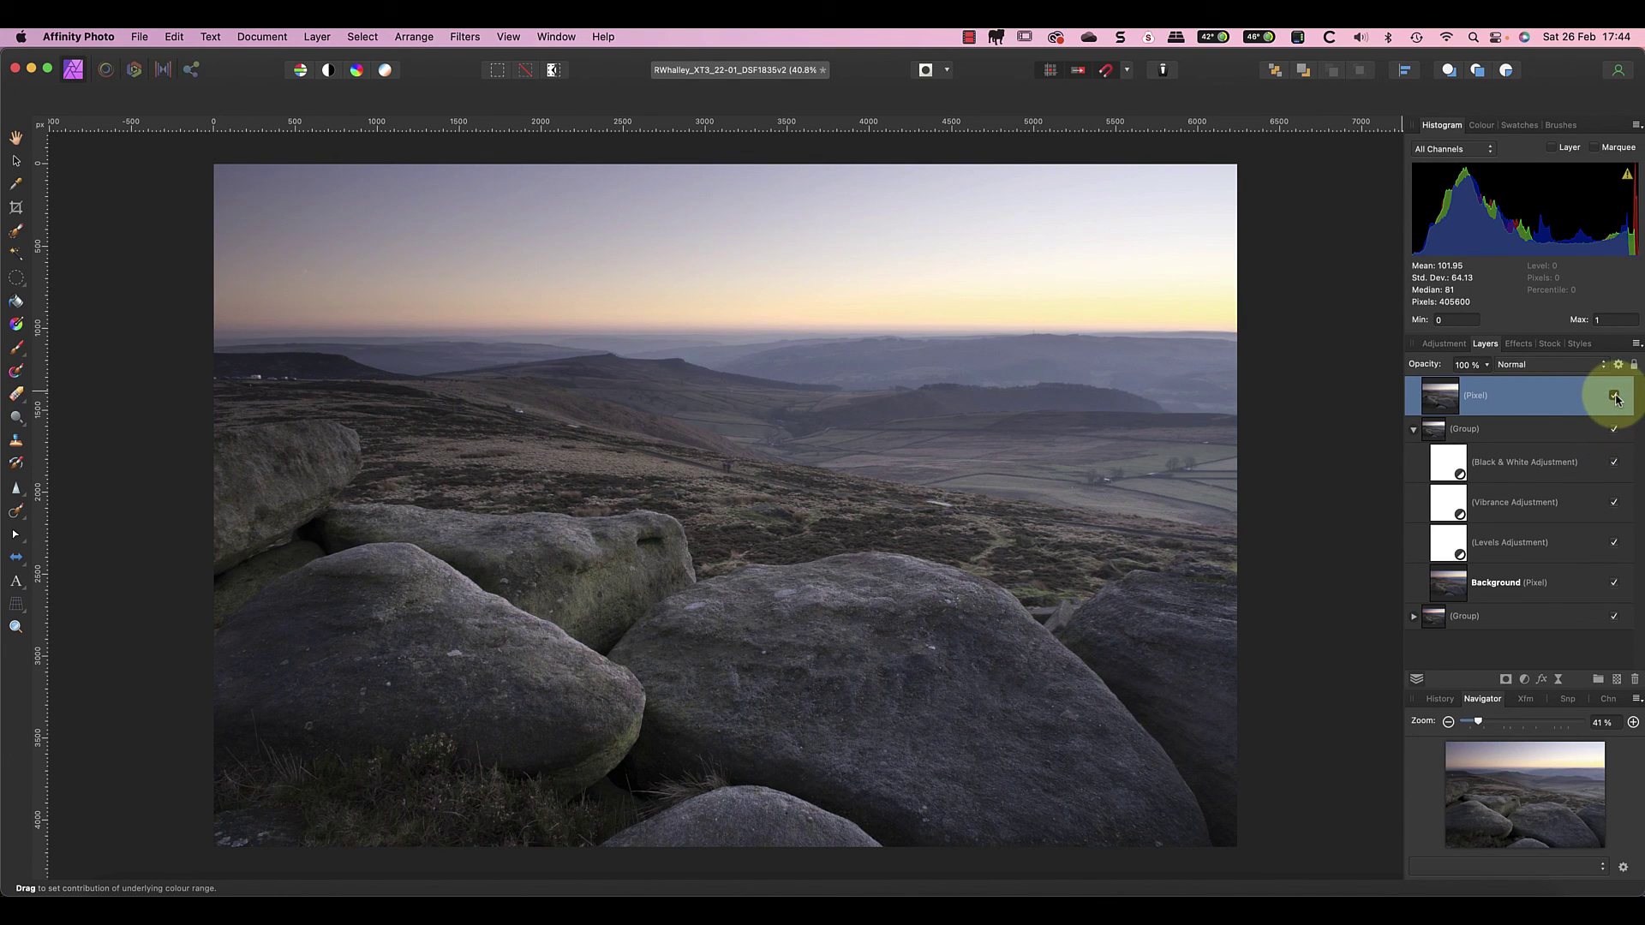
click(1614, 397)
click(1615, 398)
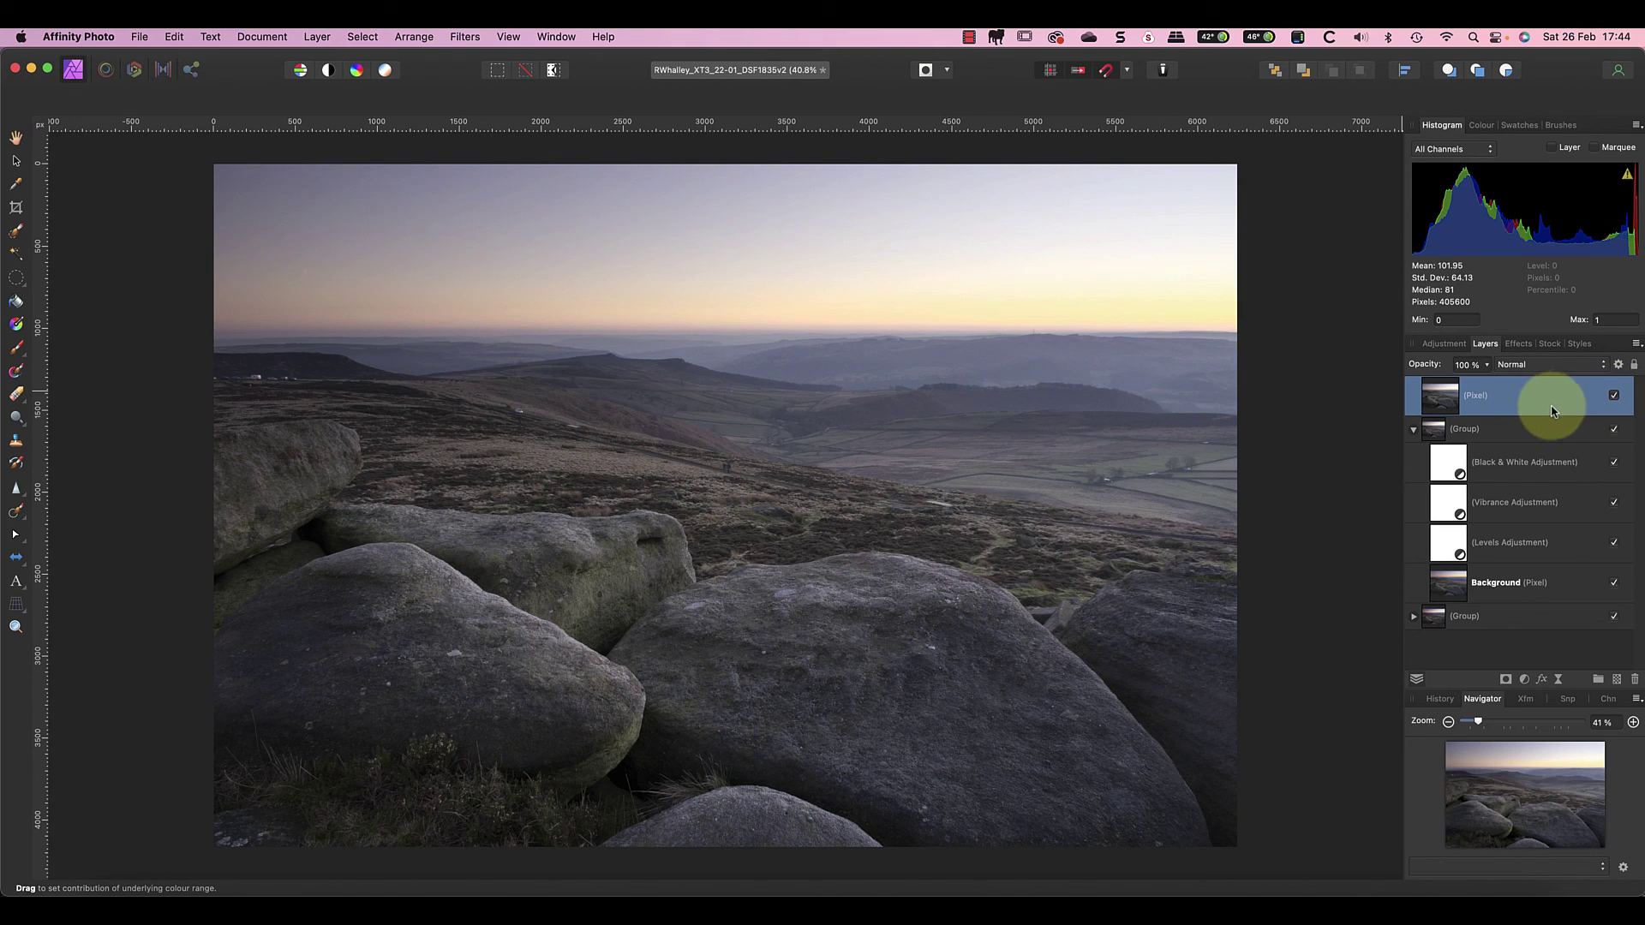
click(1614, 394)
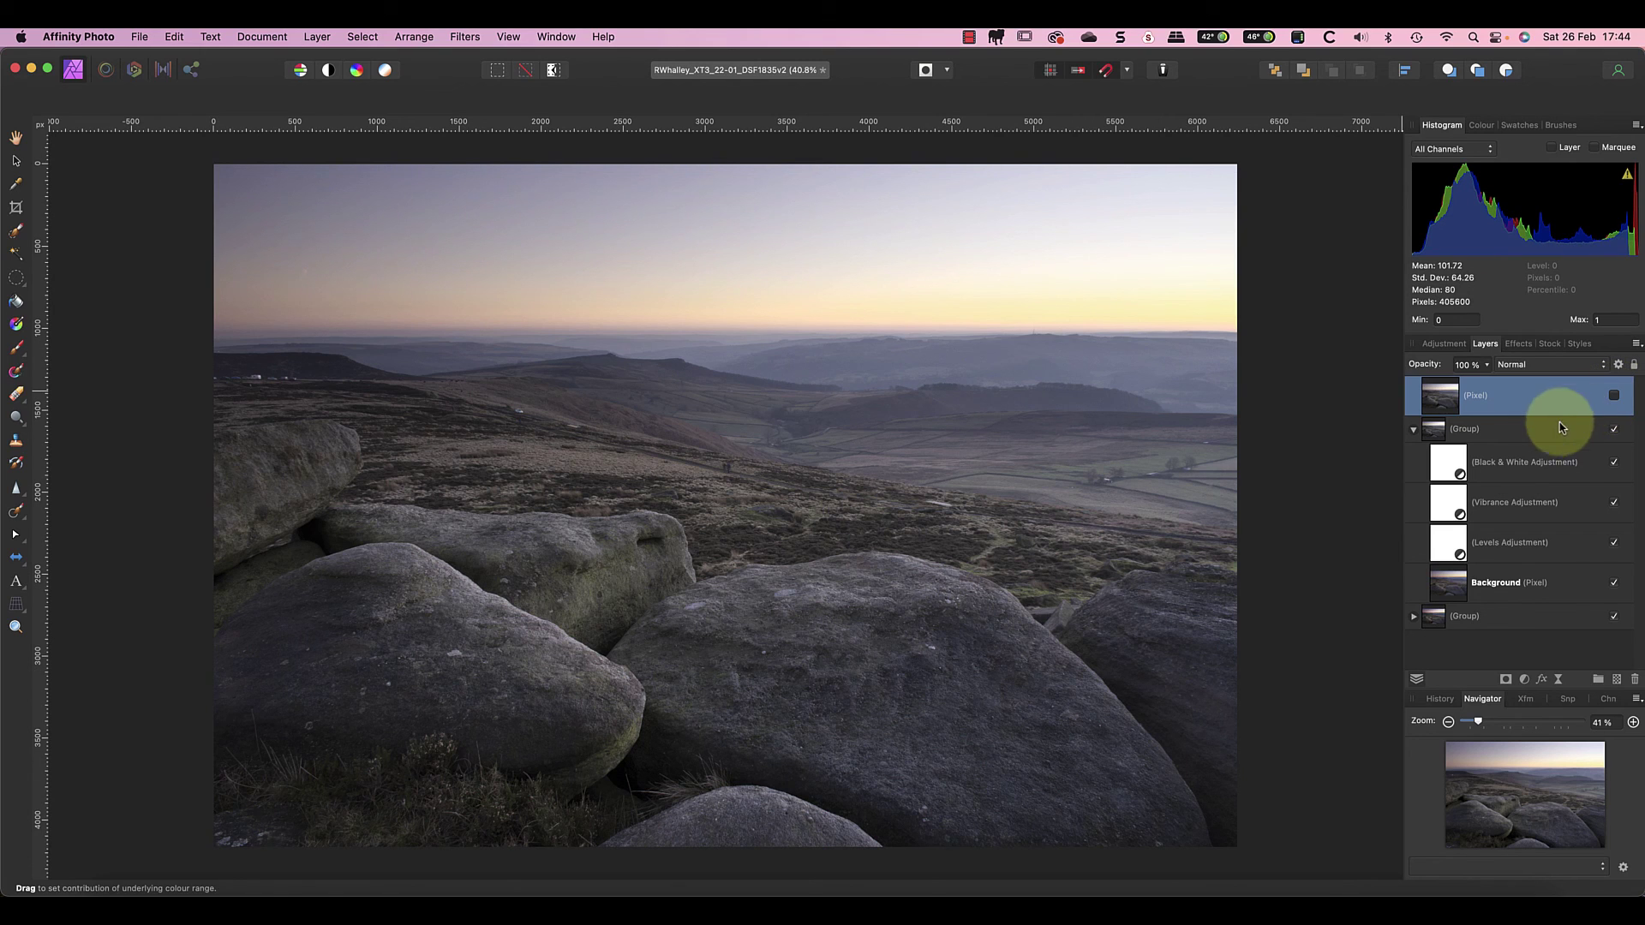
click(1532, 438)
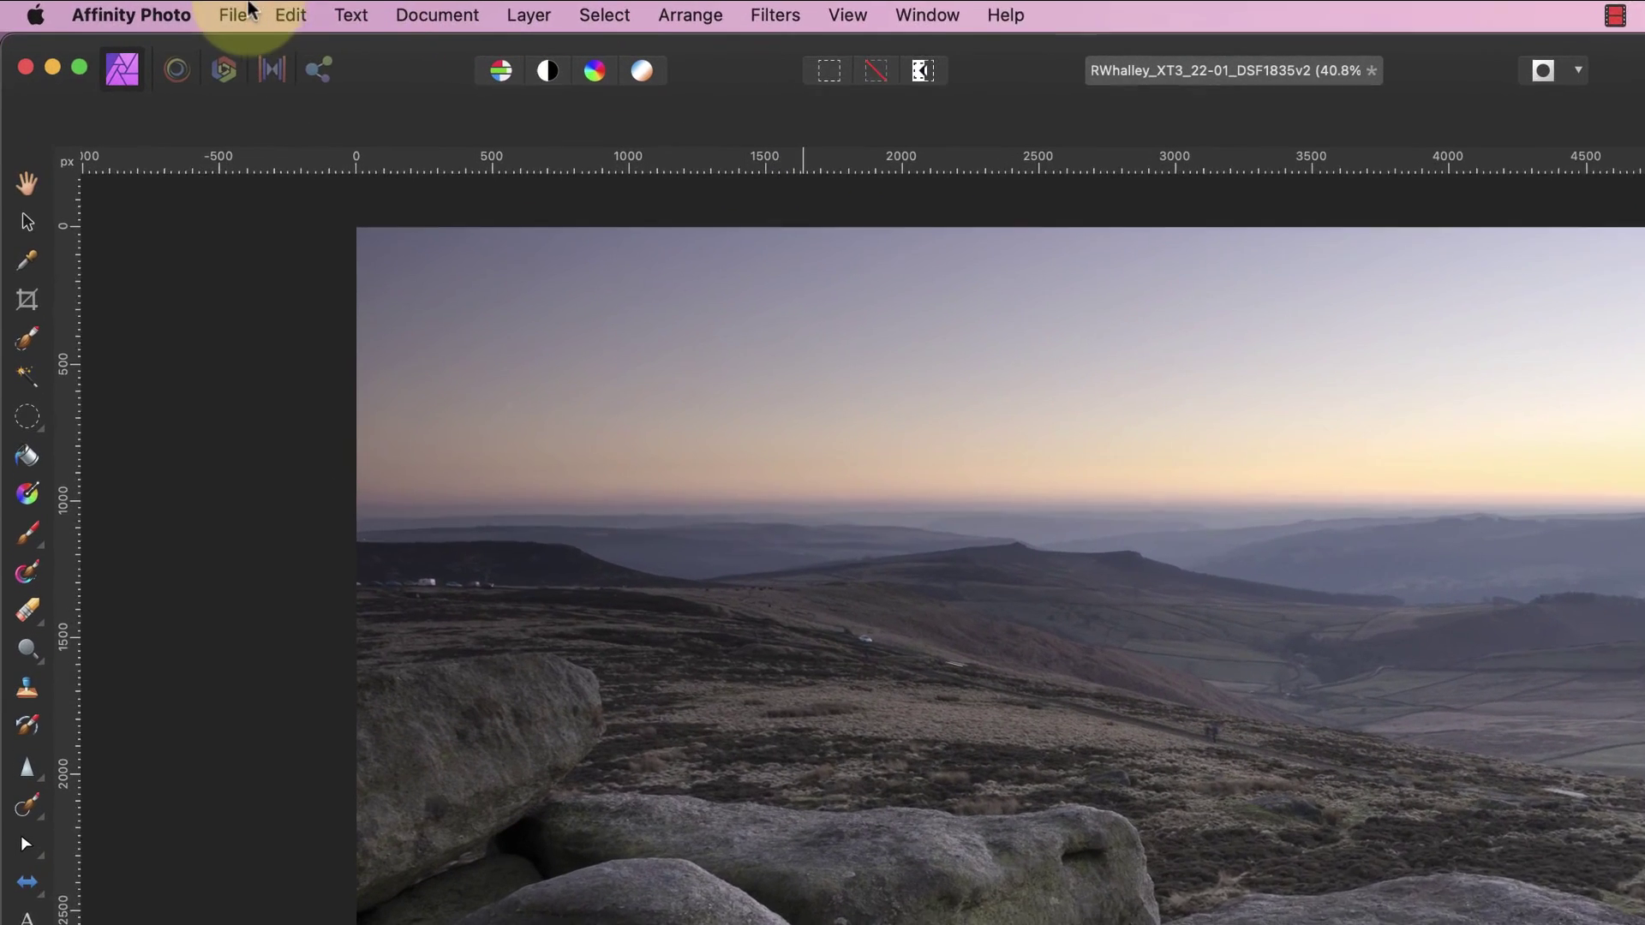
Copy Merged and paste it as a second merged pixel layer
click(279, 16)
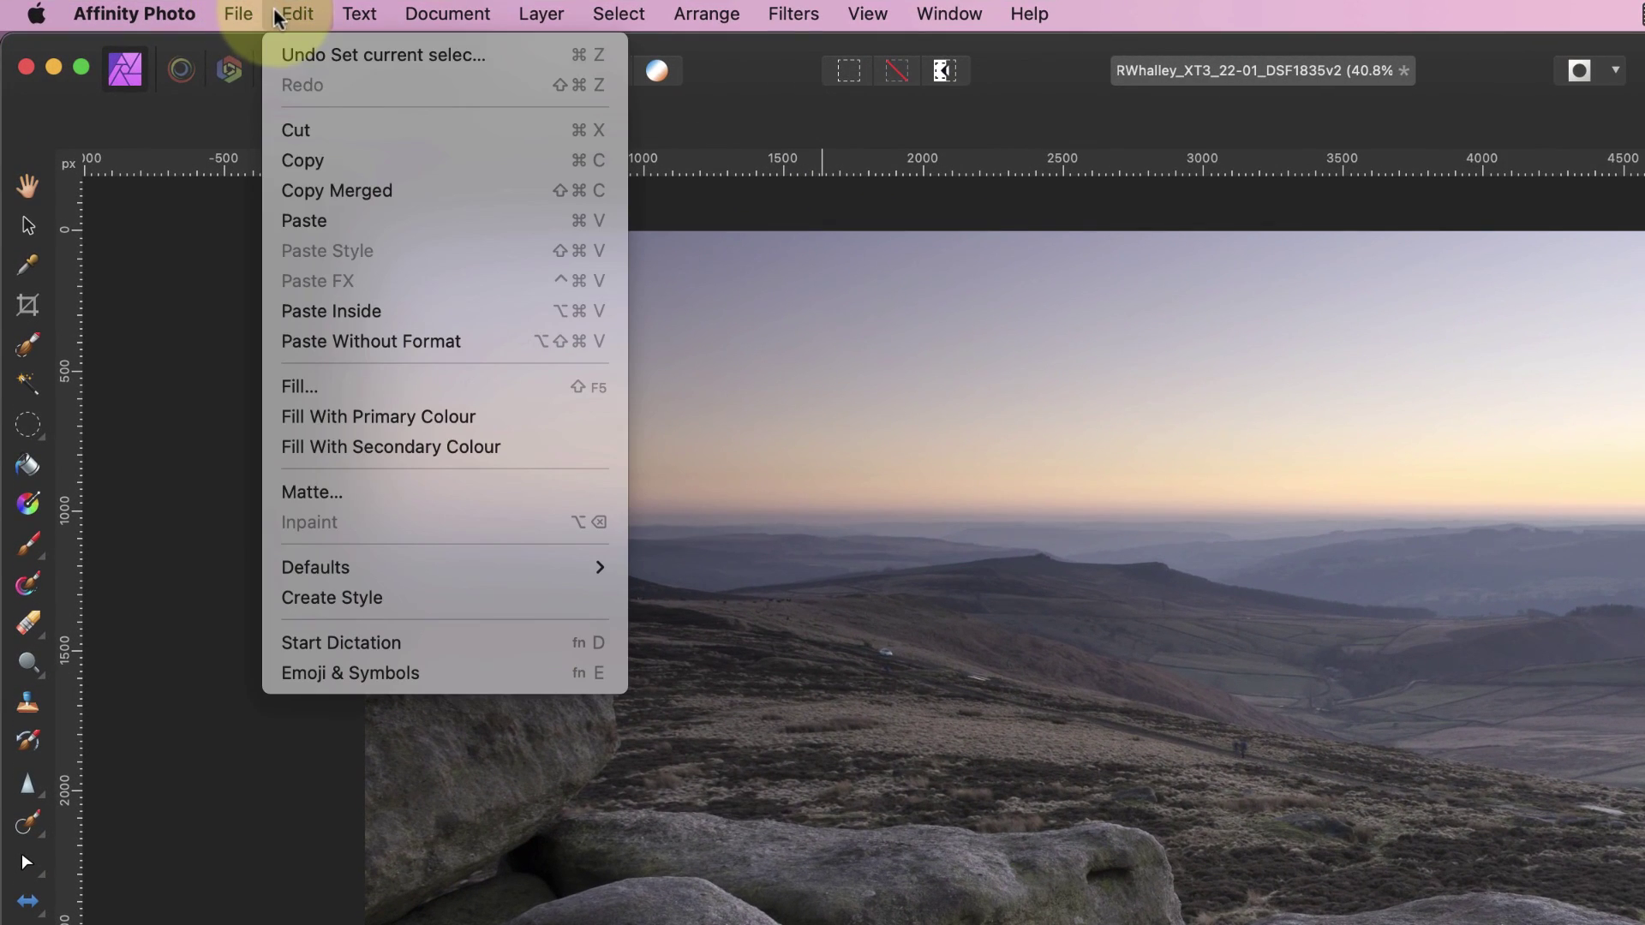
click(313, 191)
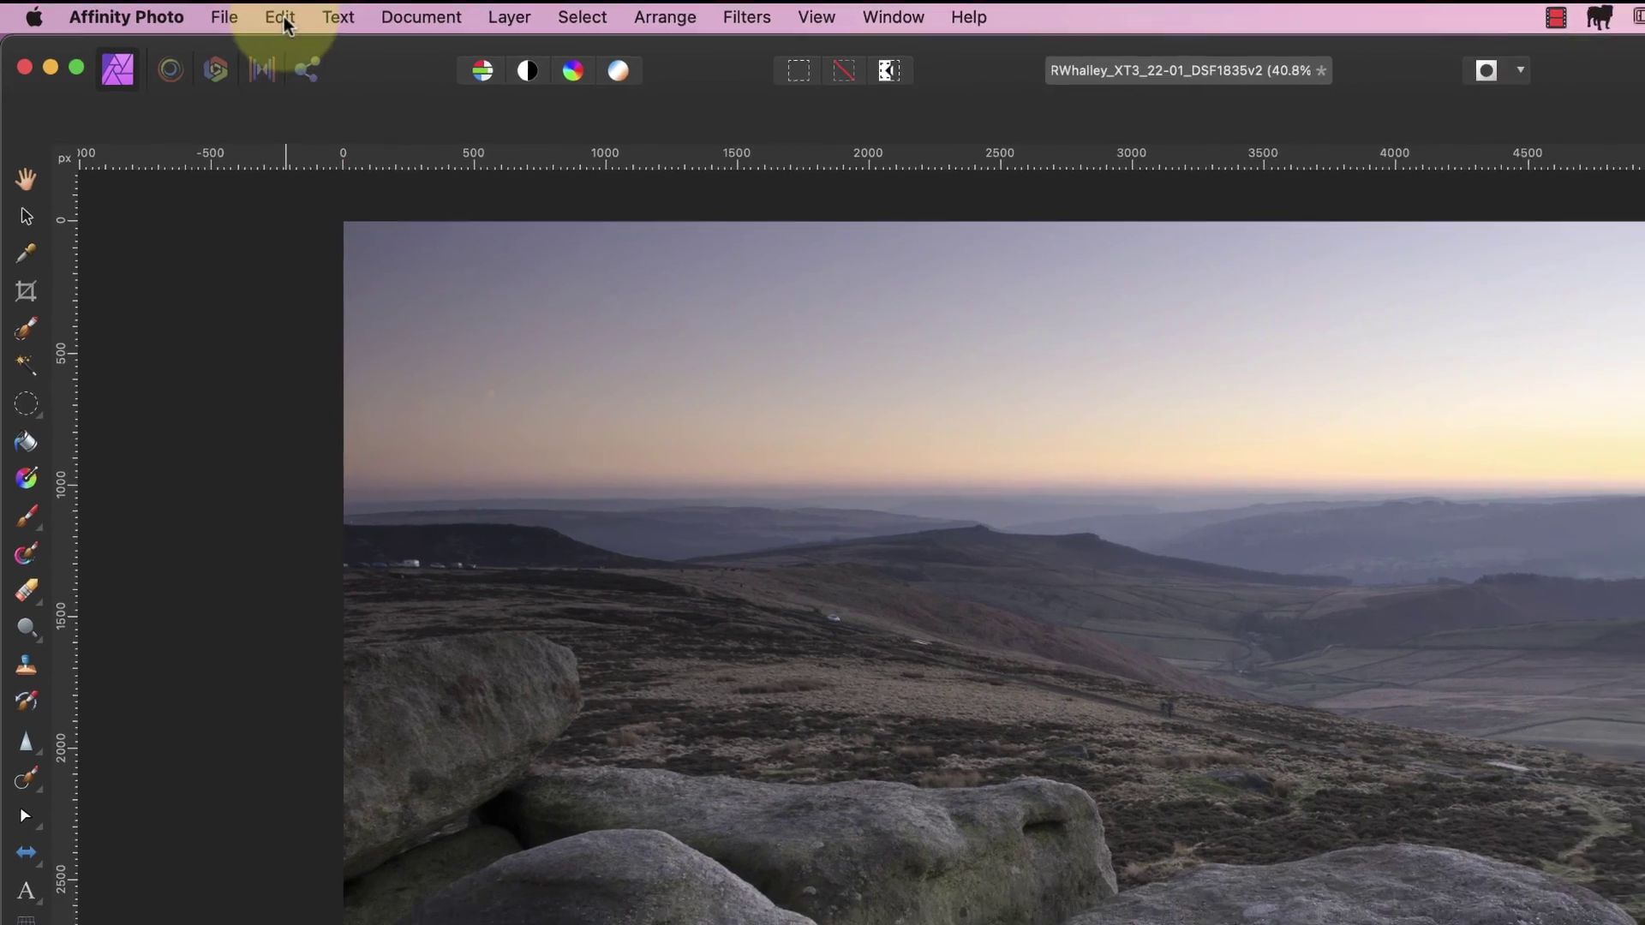
click(279, 16)
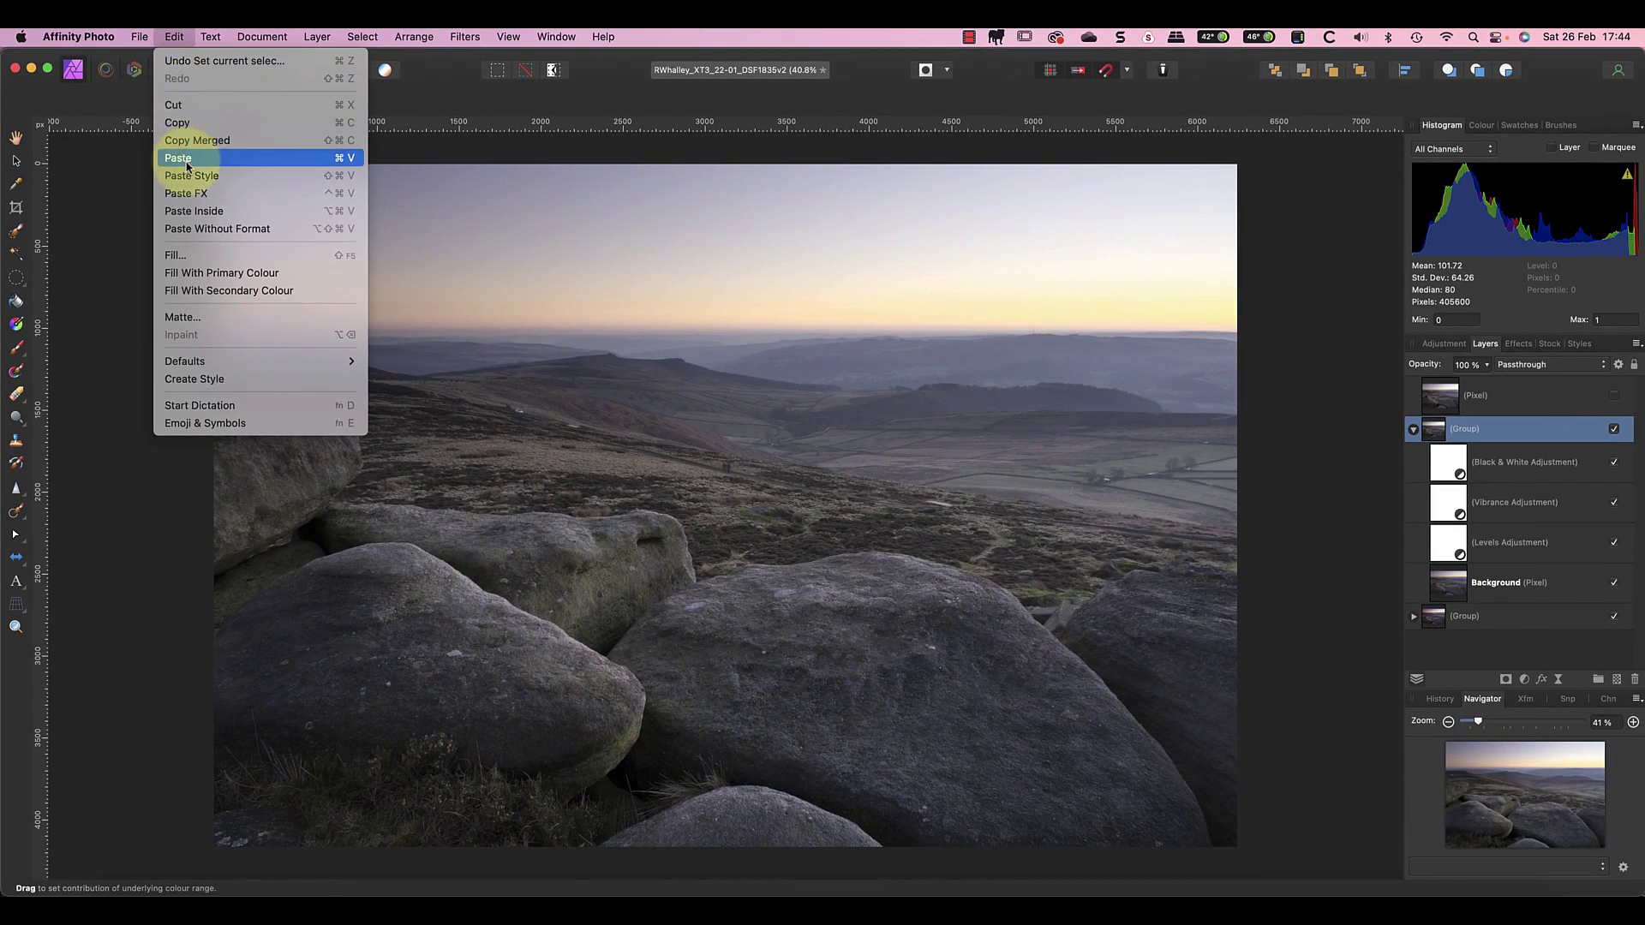
click(180, 157)
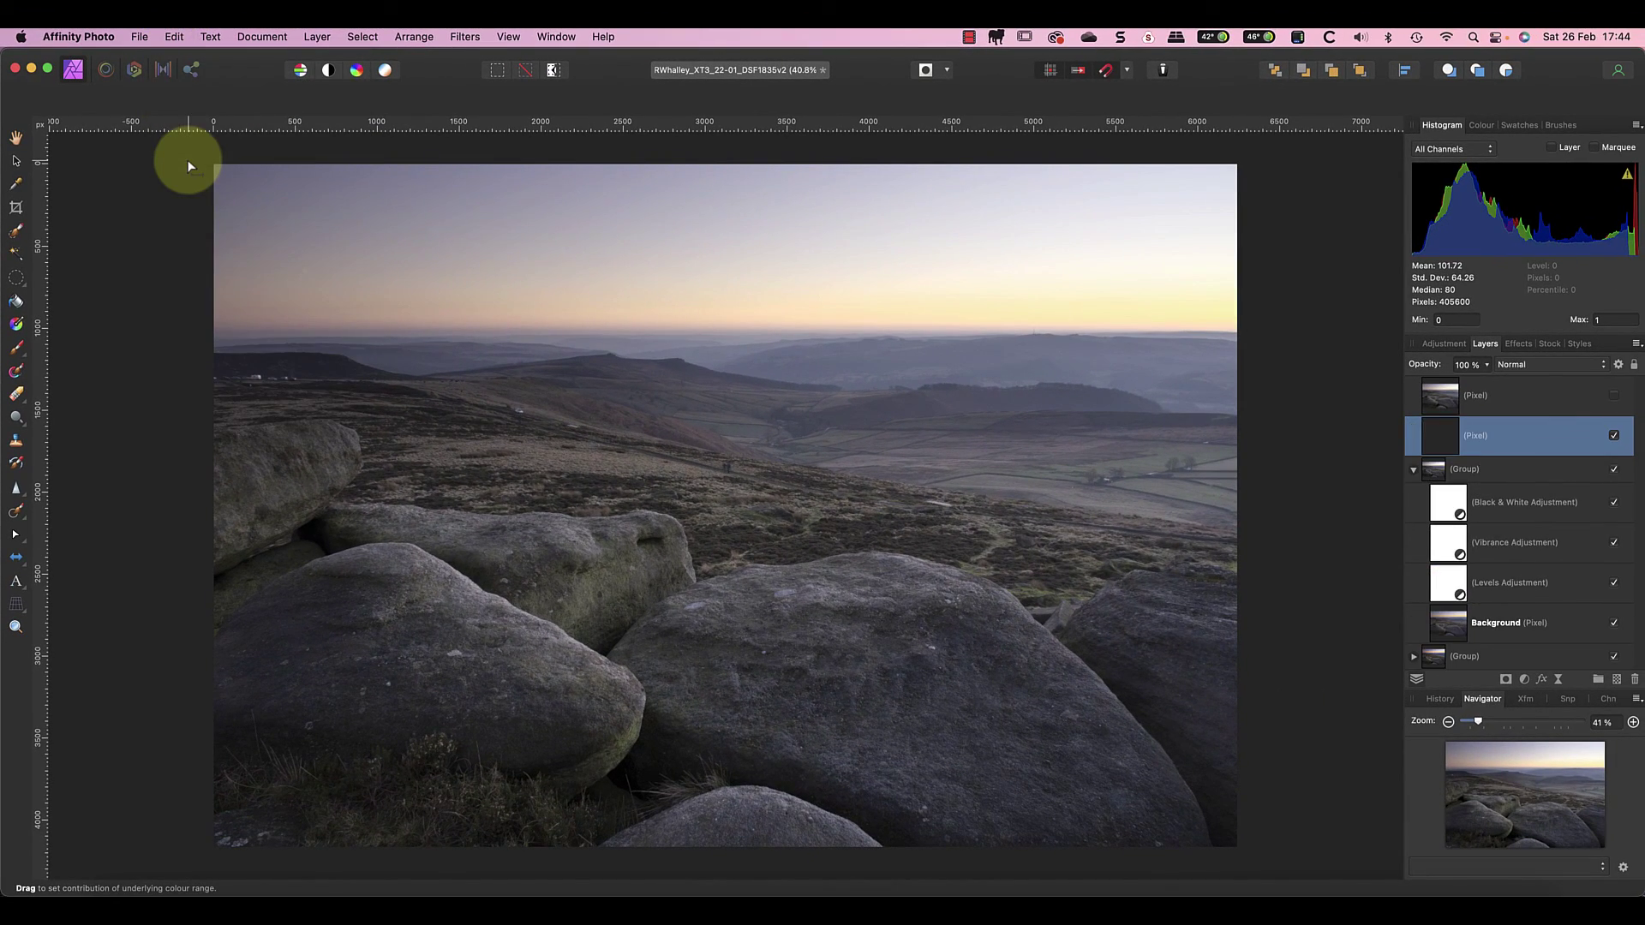
Hide the pasted layer and delete both merged pixel layers
click(1615, 435)
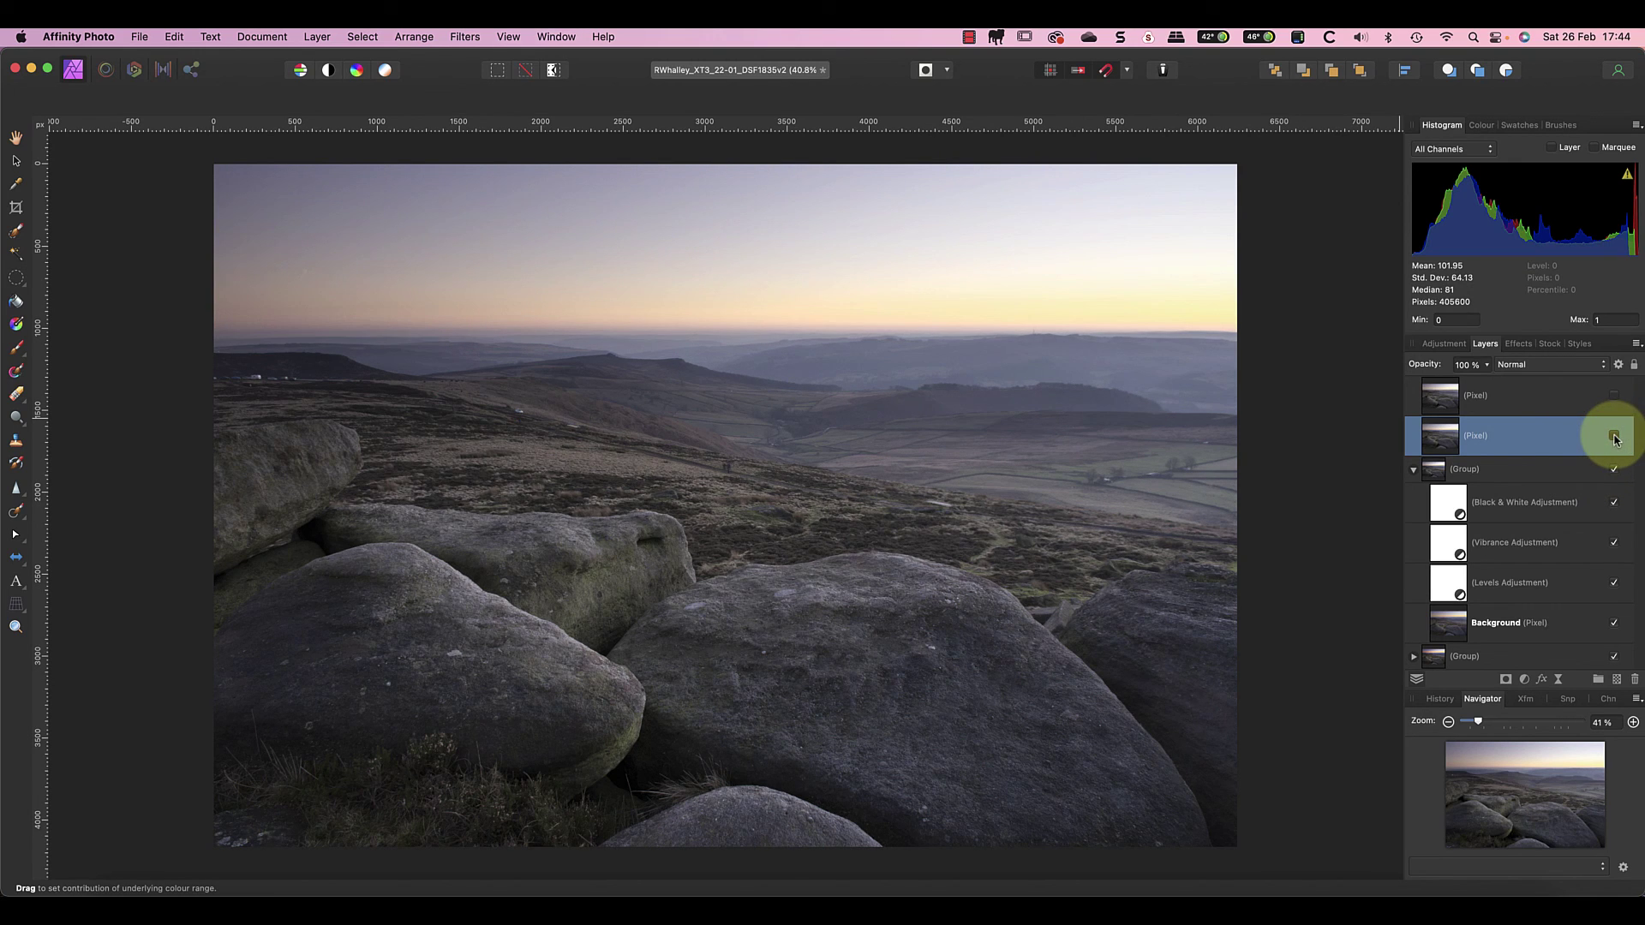
shift+click(1493, 404)
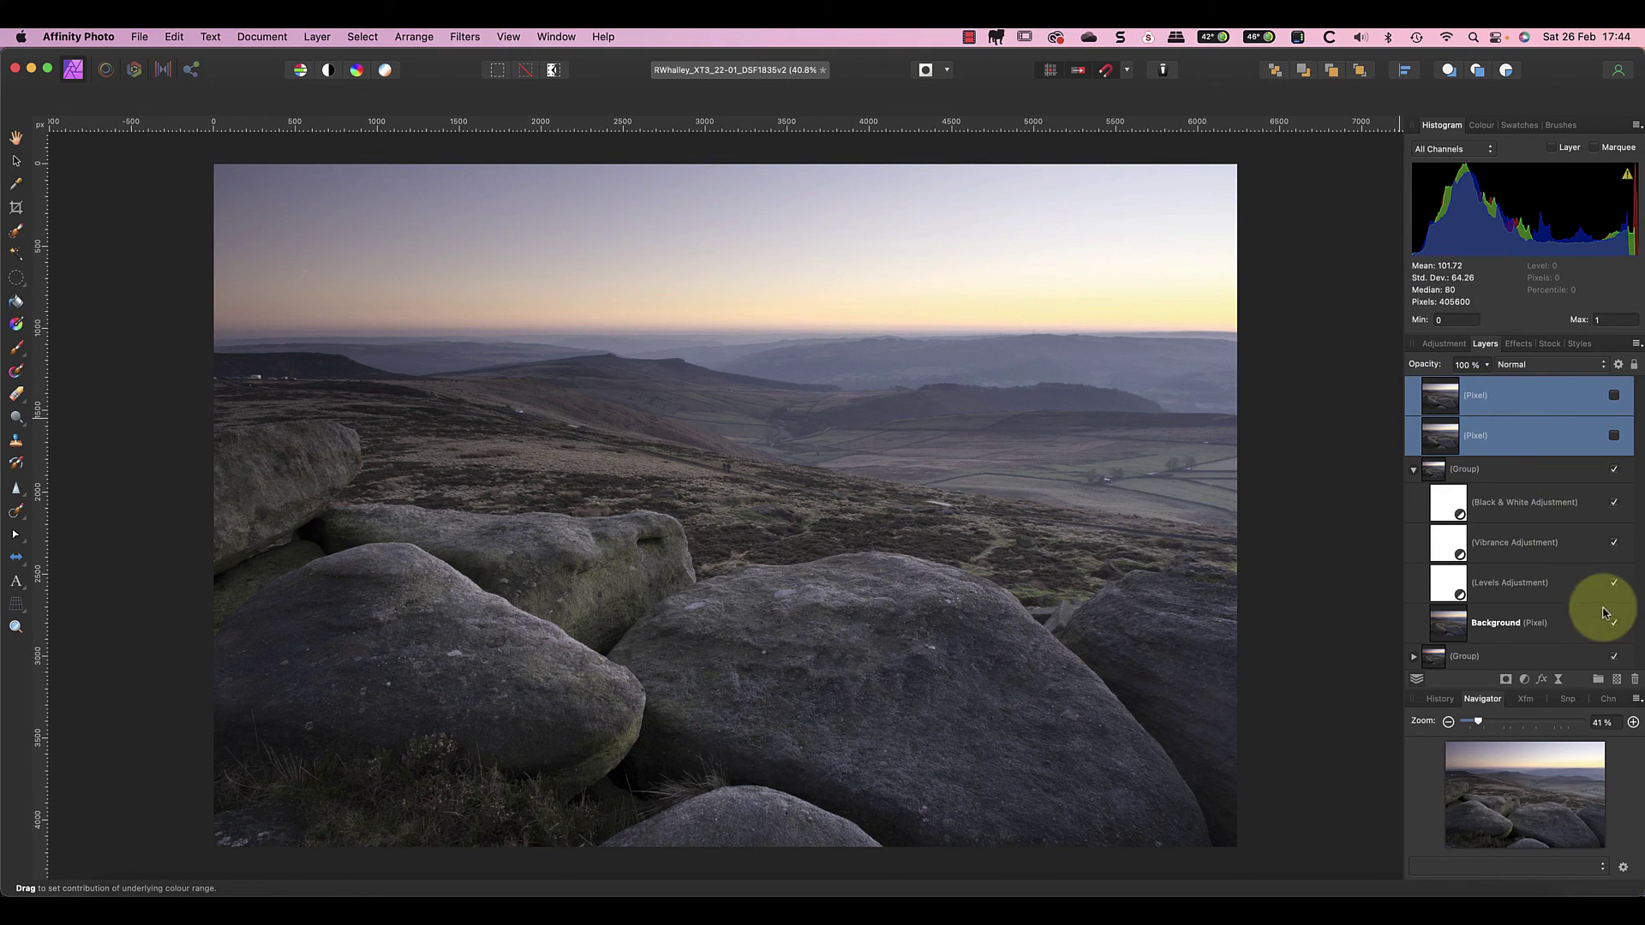
click(1632, 678)
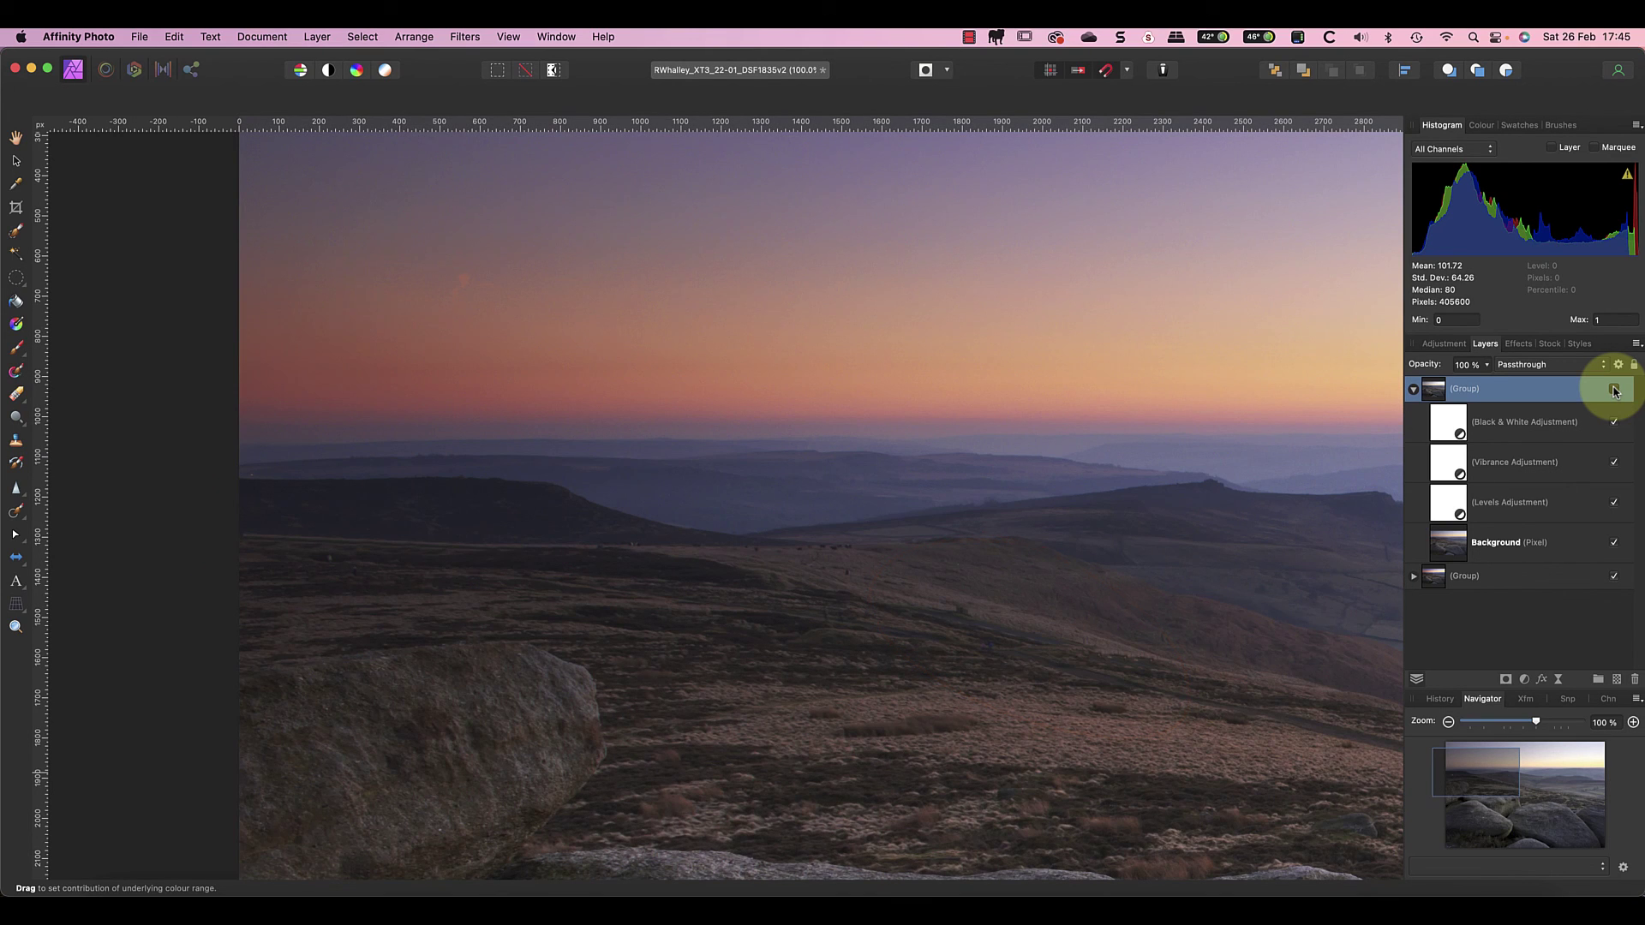
Untick the group's visibility to show the moorland photo's original warm colours
click(1615, 392)
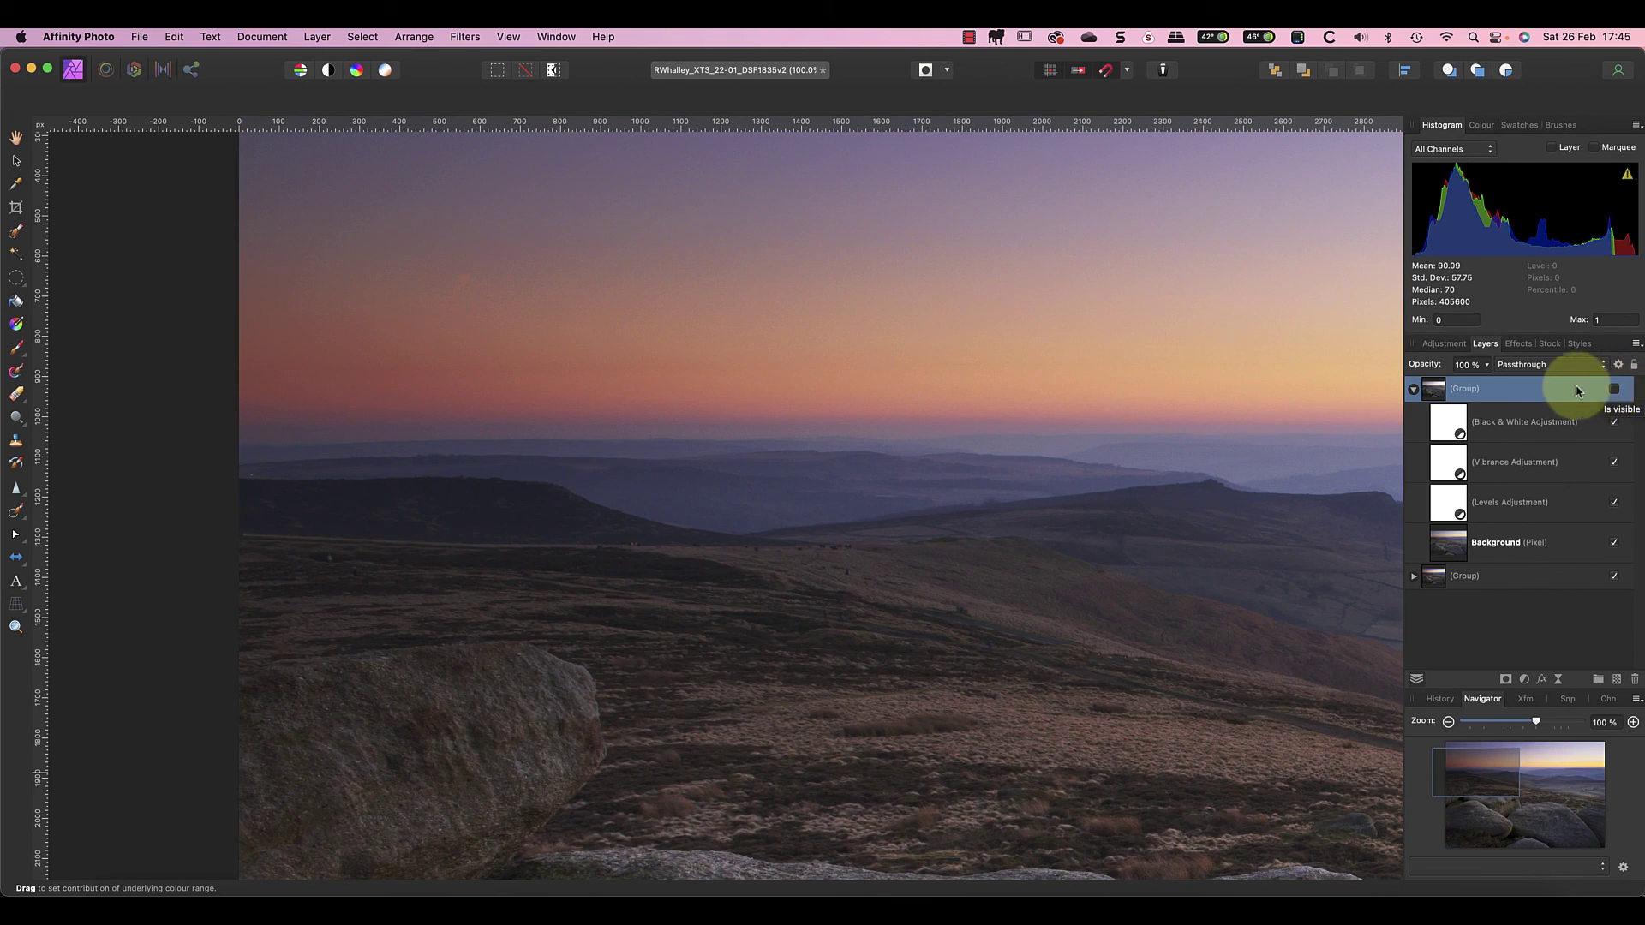